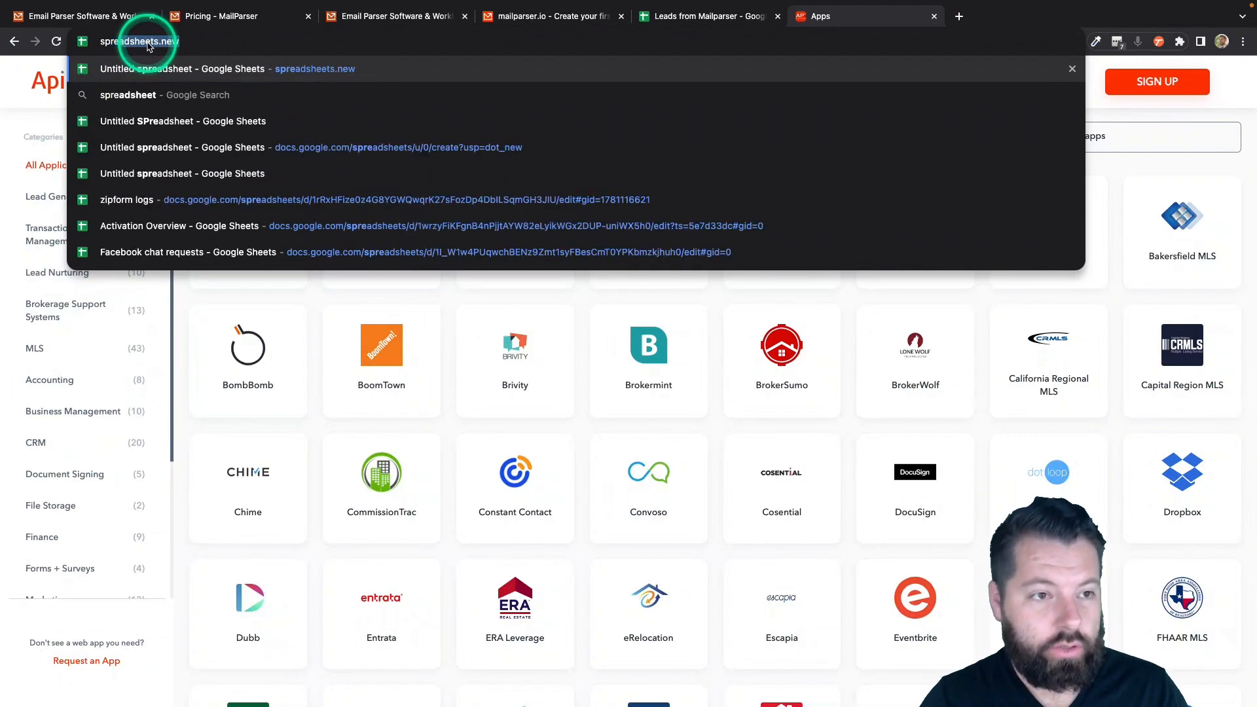
# Create a new blank Google Sheets spreadsheet through the address spreadsheets.new.
pyautogui.write('adsheets')
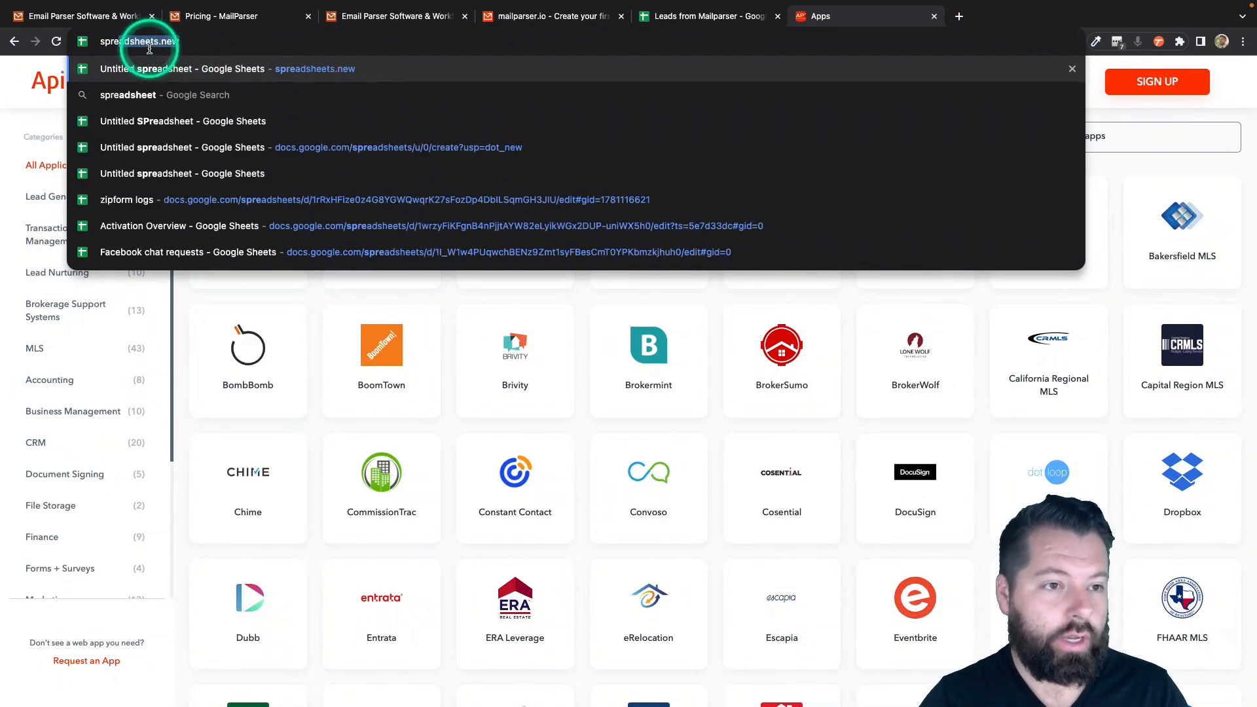
pyautogui.write('.new')
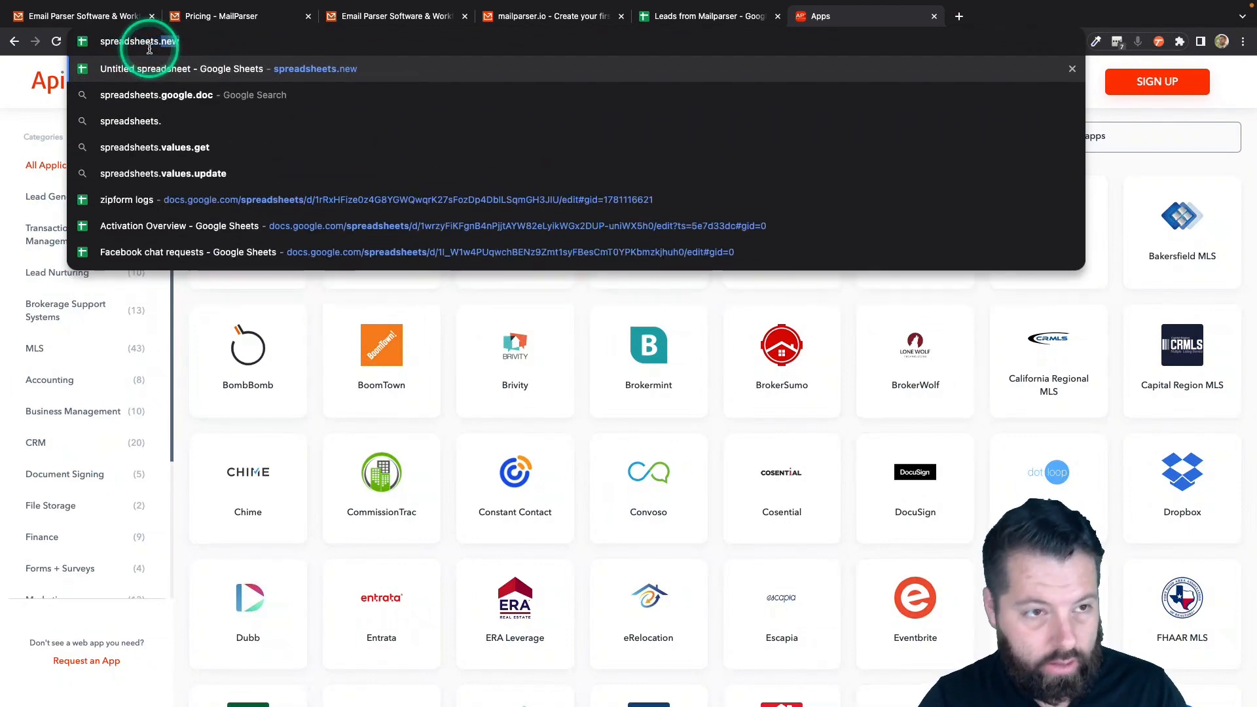
pyautogui.click(364, 65)
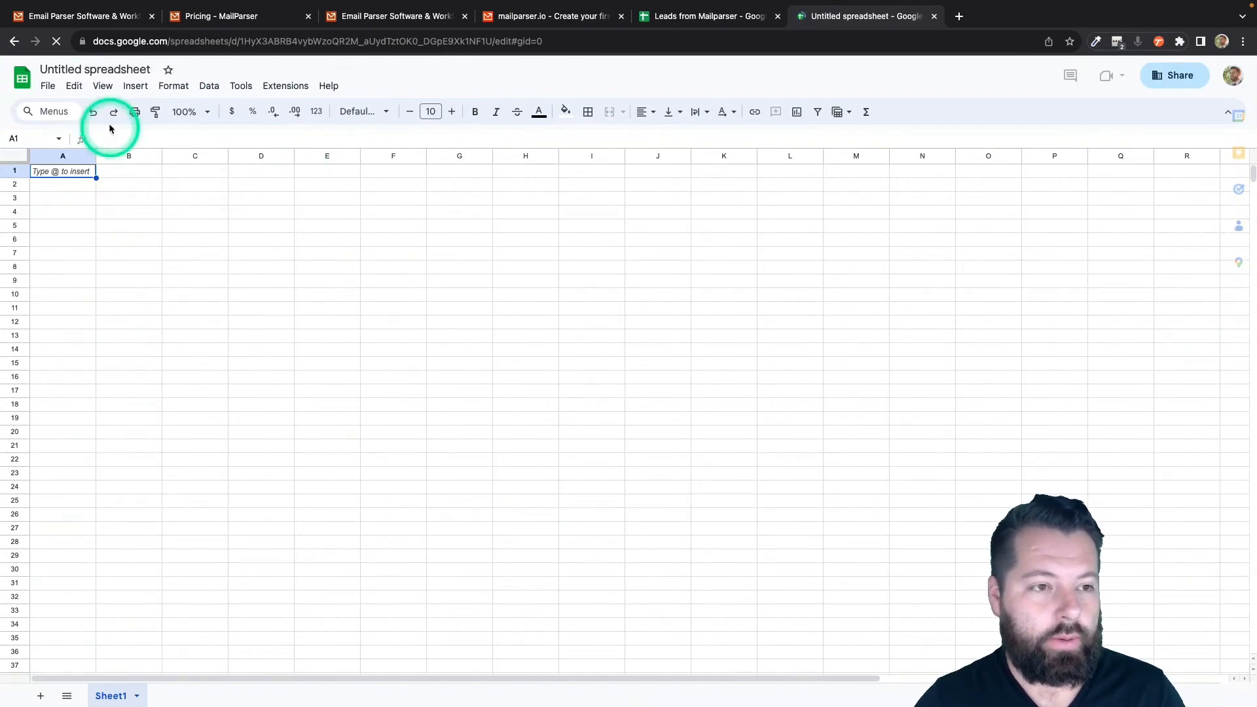
# Rename the spreadsheet as "New Leads From Mailparser".
pyautogui.click(79, 70)
pyautogui.write('New')
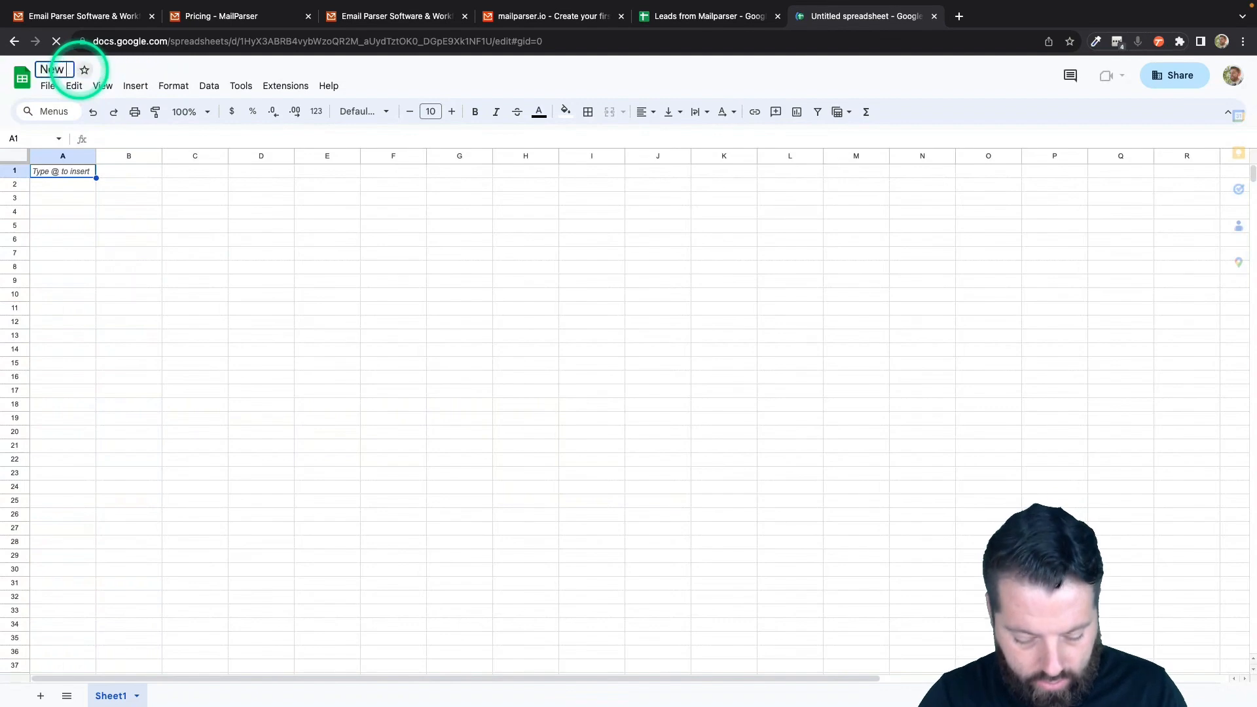
pyautogui.write(' Leads From')
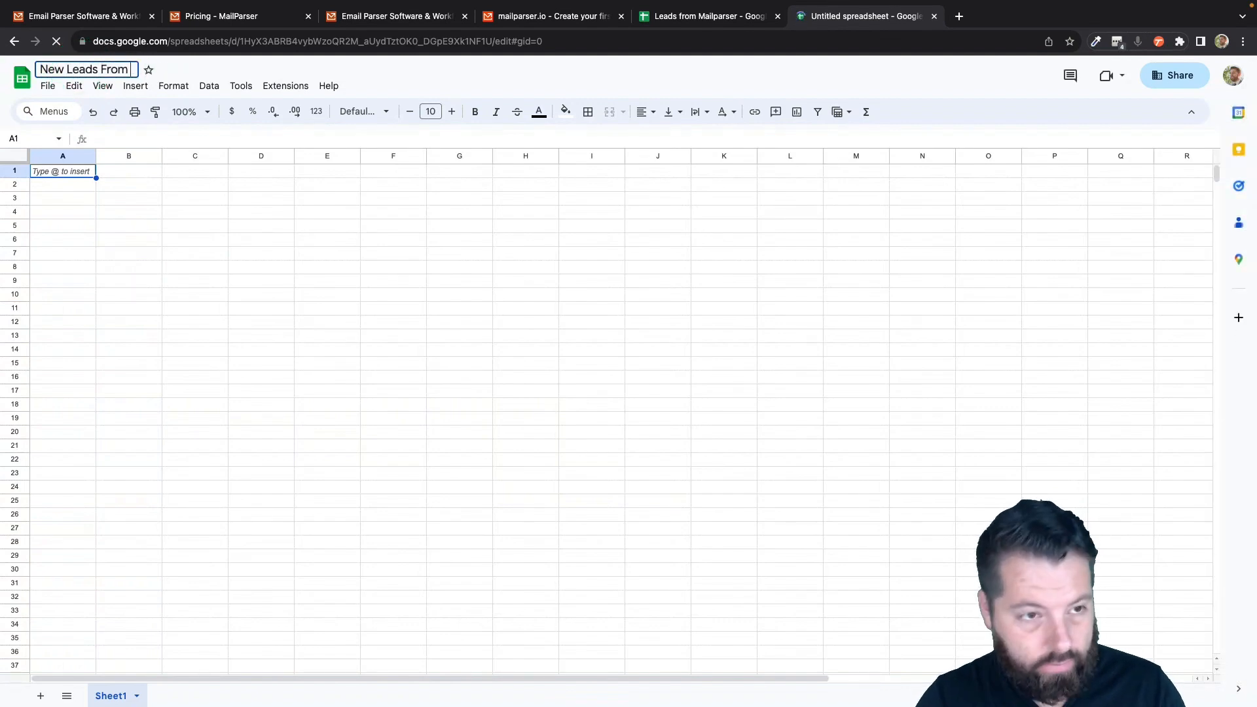
pyautogui.write(' Mailparser')
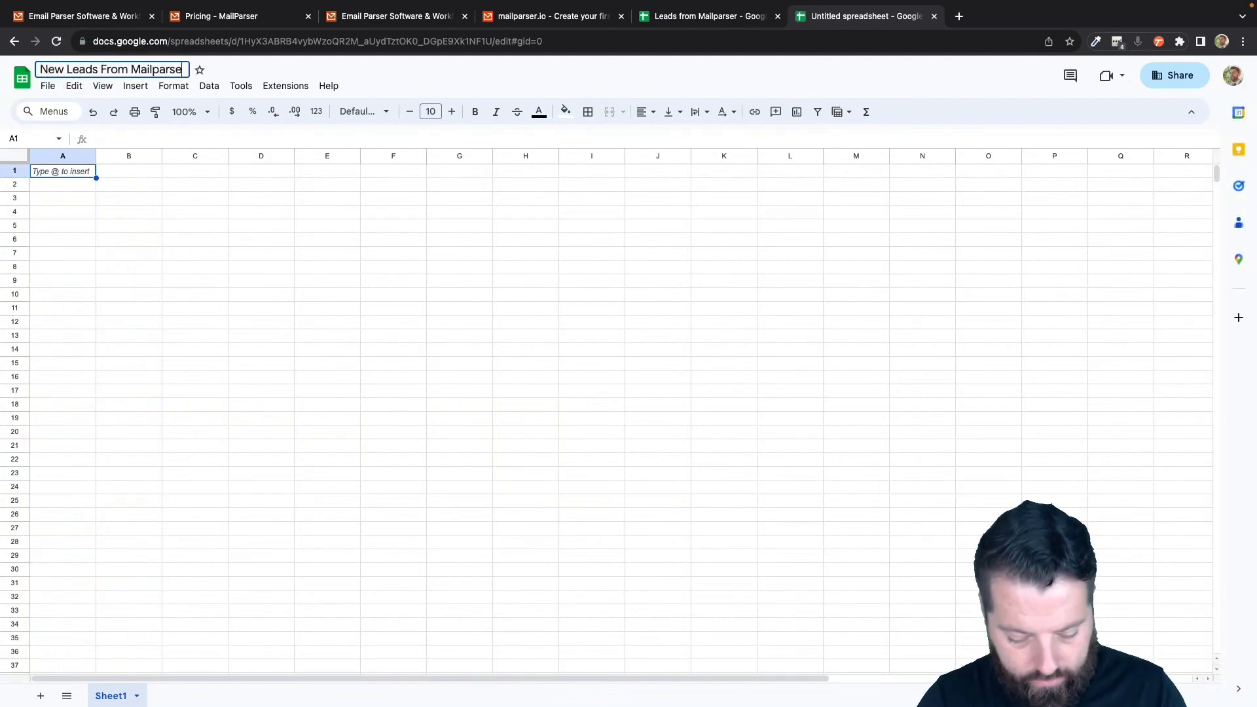
pyautogui.click(74, 200)
# Enter the column headers Fname, Lname, Email, Phone and Message in cells A1 to E1.
pyautogui.click(76, 175)
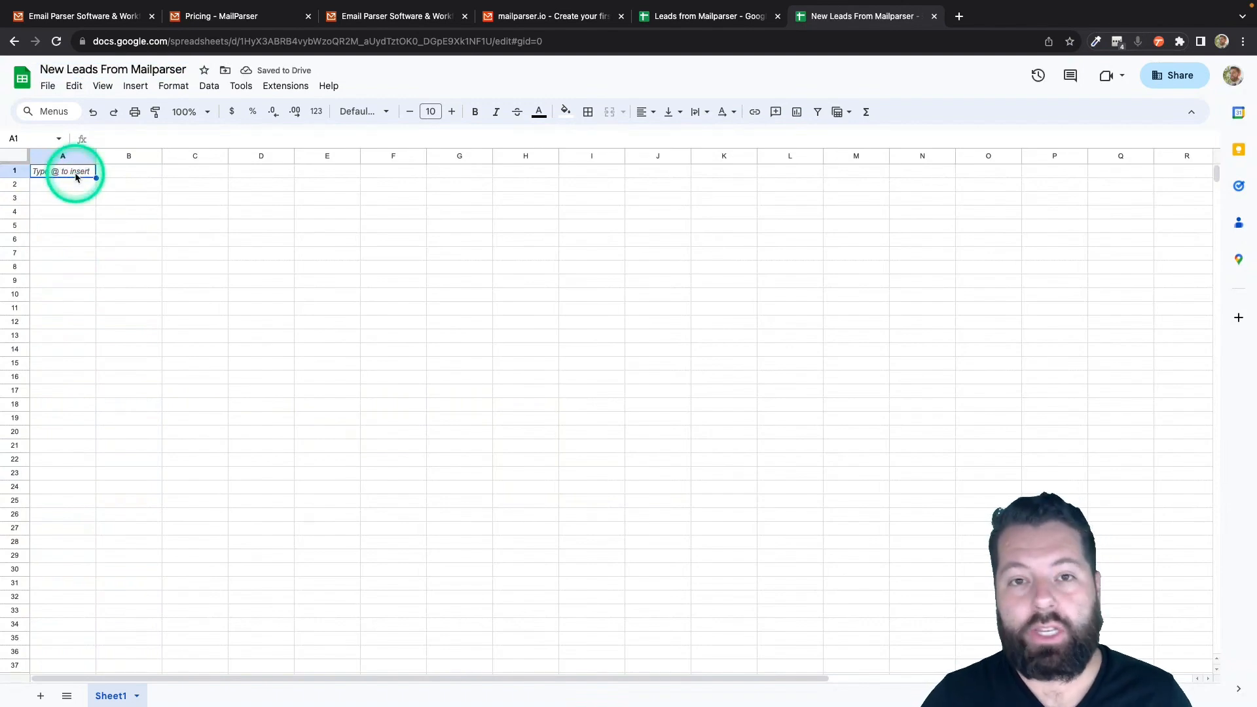
pyautogui.write('Fname')
pyautogui.press('Tab')
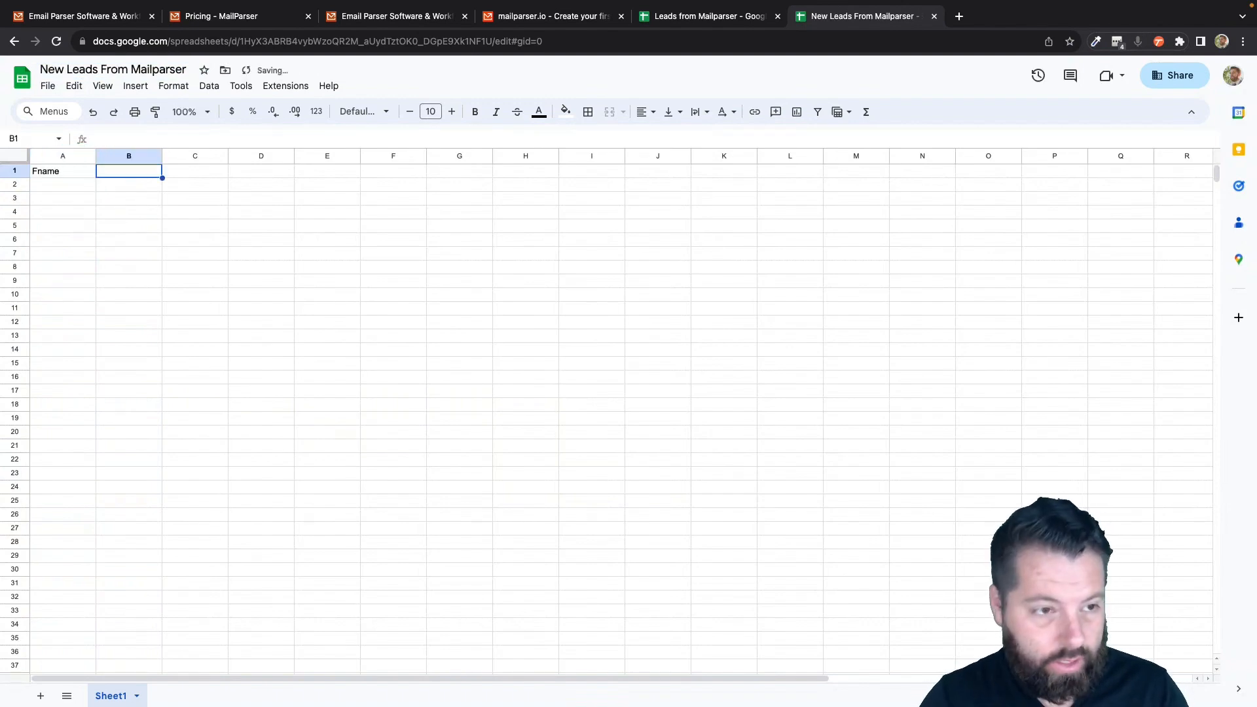
pyautogui.write('Lname')
pyautogui.press('Tab')
pyautogui.write('Em')
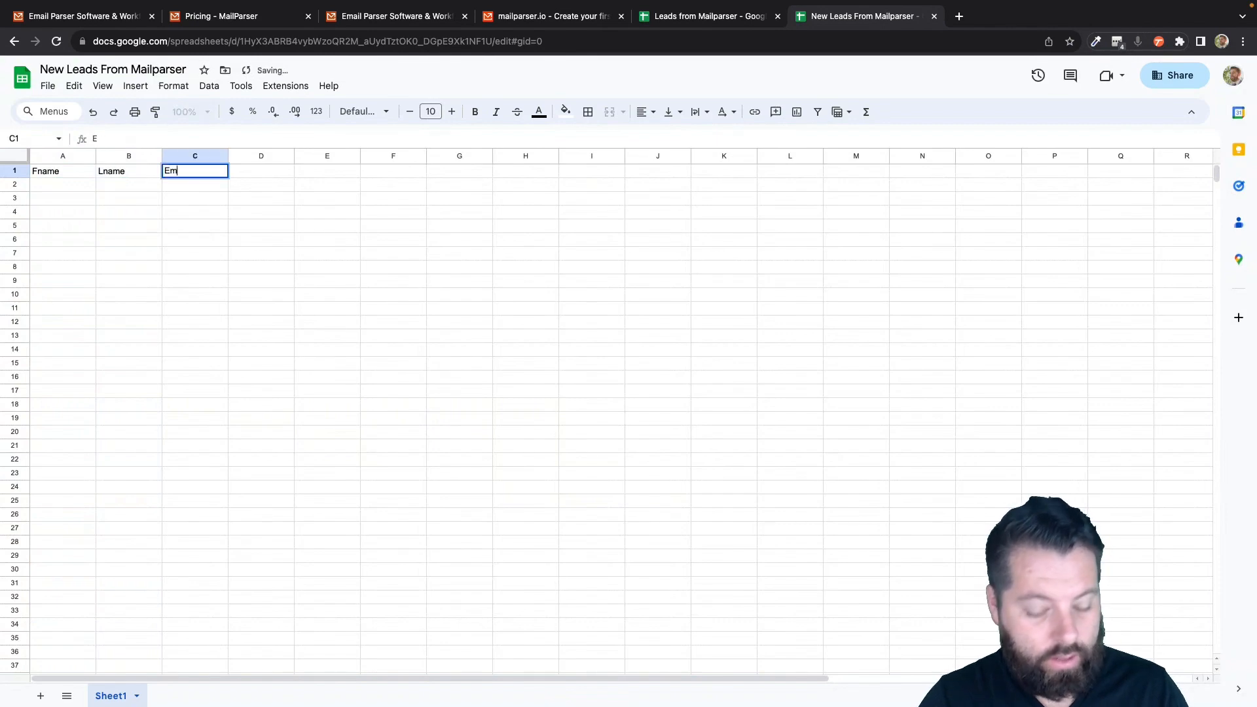
pyautogui.write('ail')
pyautogui.press('Tab')
pyautogui.write('Phone')
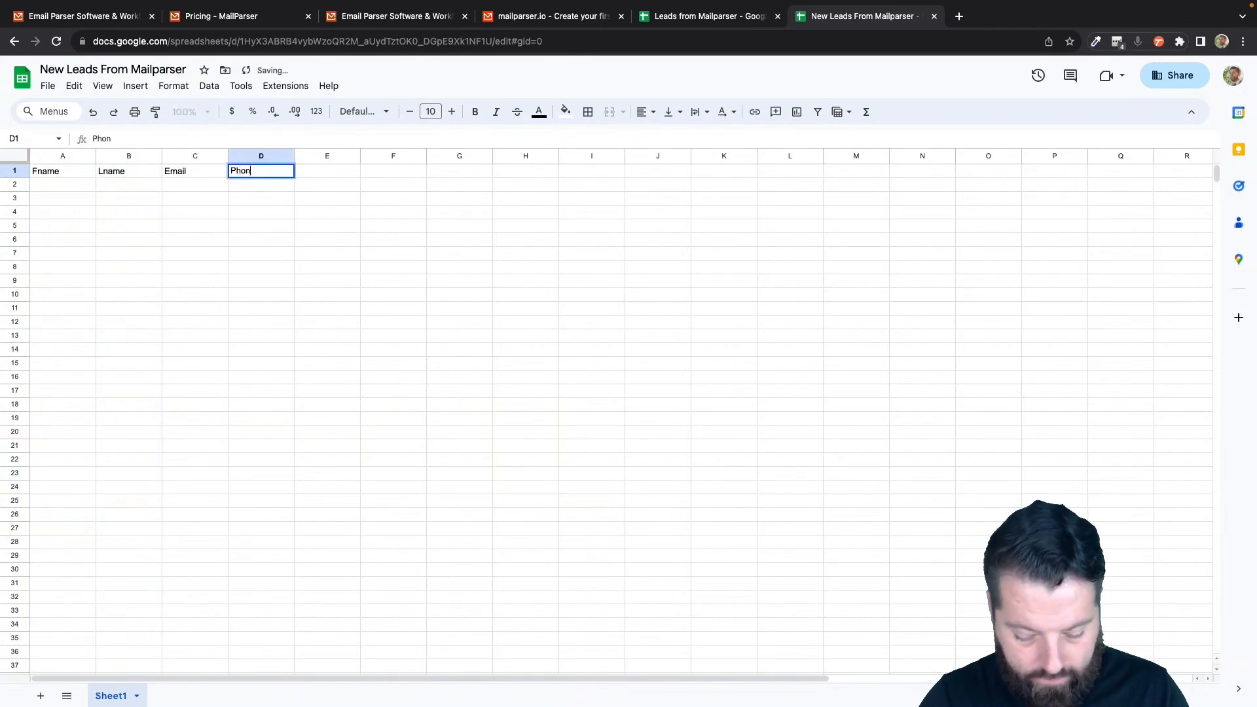
pyautogui.press('Tab')
pyautogui.write('Messa')
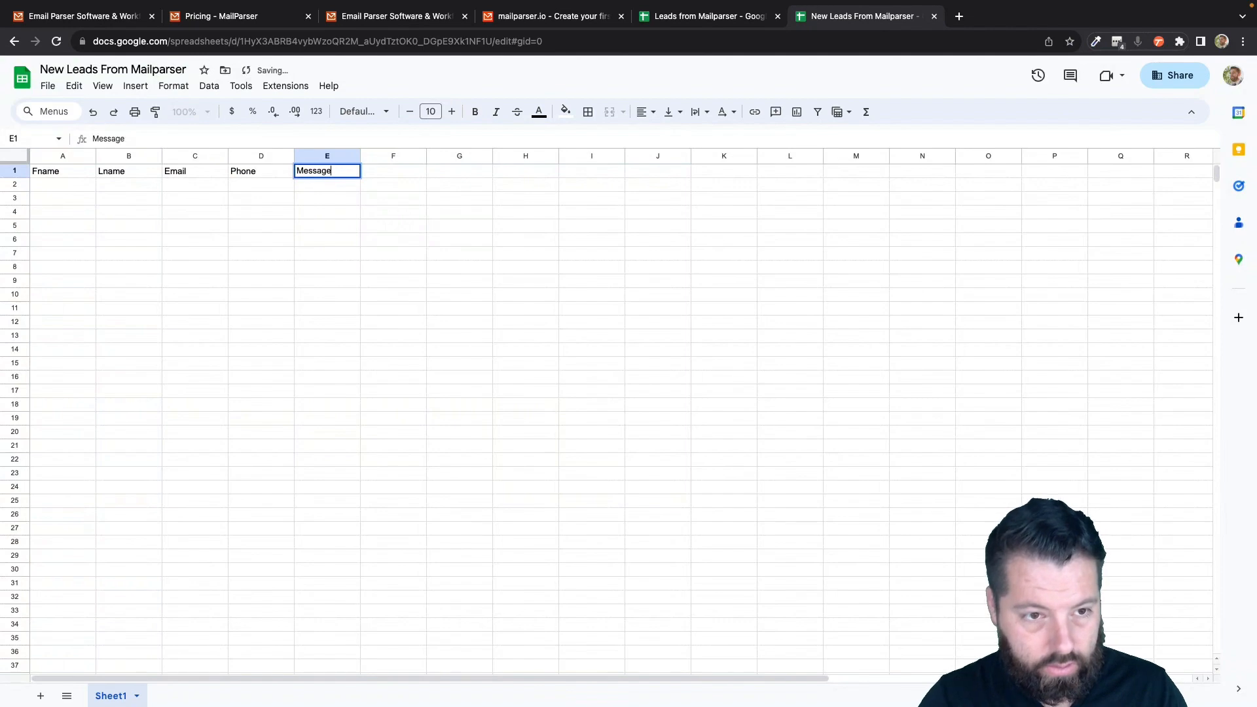
# Continue the header row with Address, City, State and Zip in cells F1 to I1.
pyautogui.press('Tab')
pyautogui.write('S')
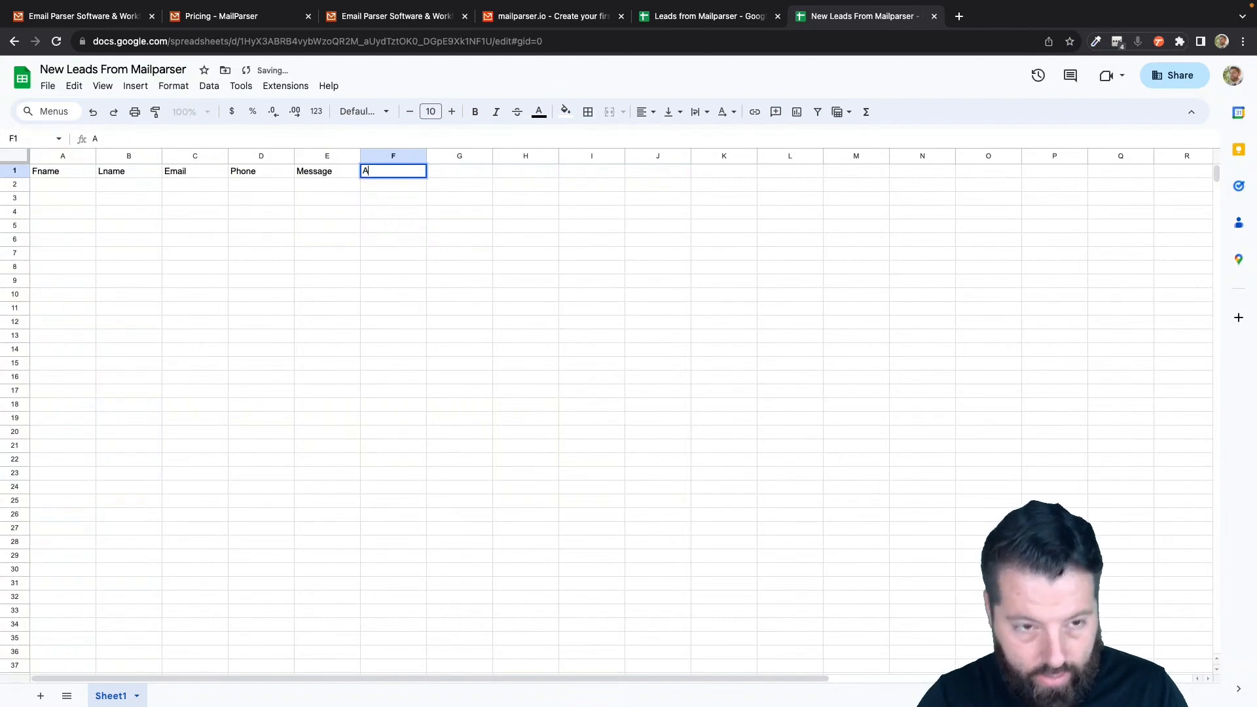
pyautogui.write('ddress')
pyautogui.press('Tab')
pyautogui.write('C')
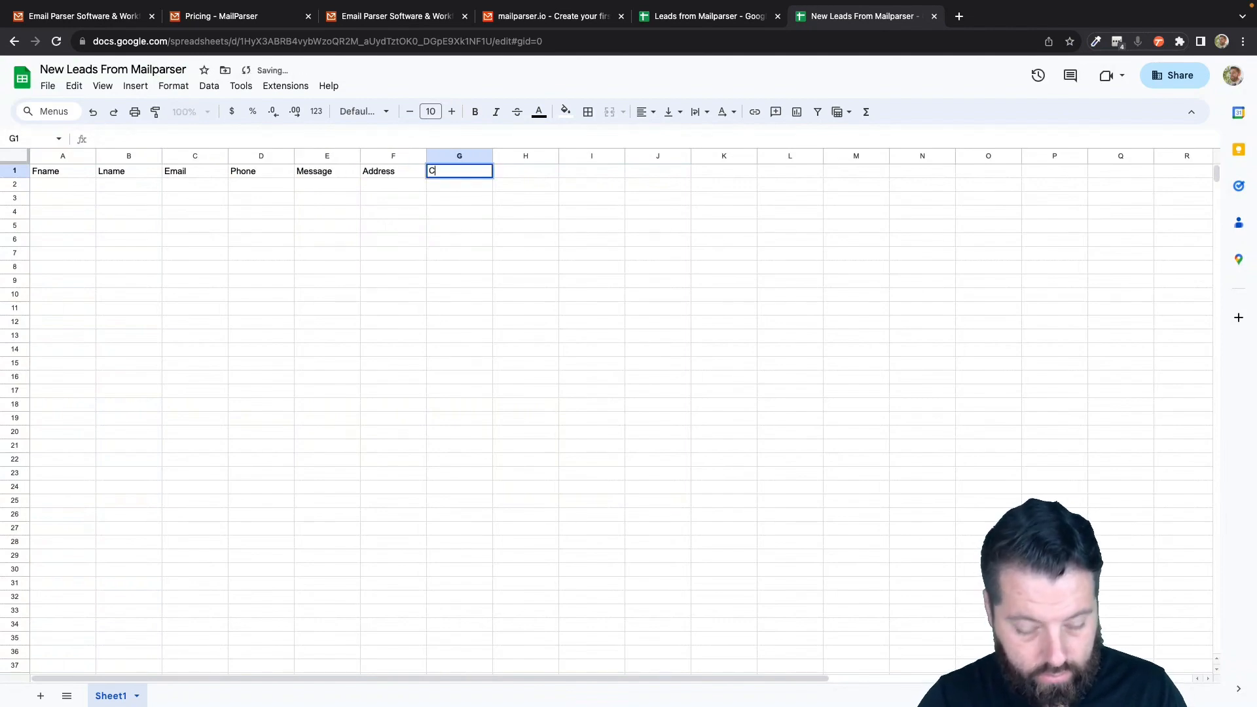
pyautogui.press('Tab')
pyautogui.write('S')
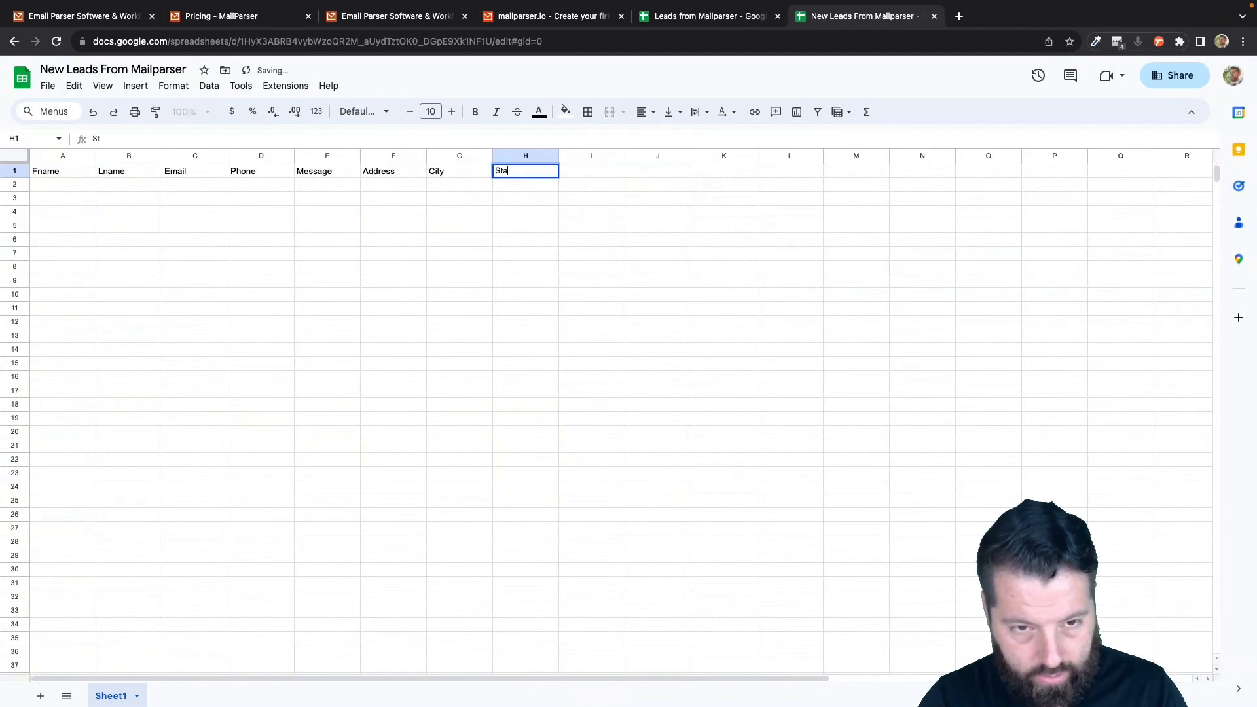
pyautogui.write('tate Zip')
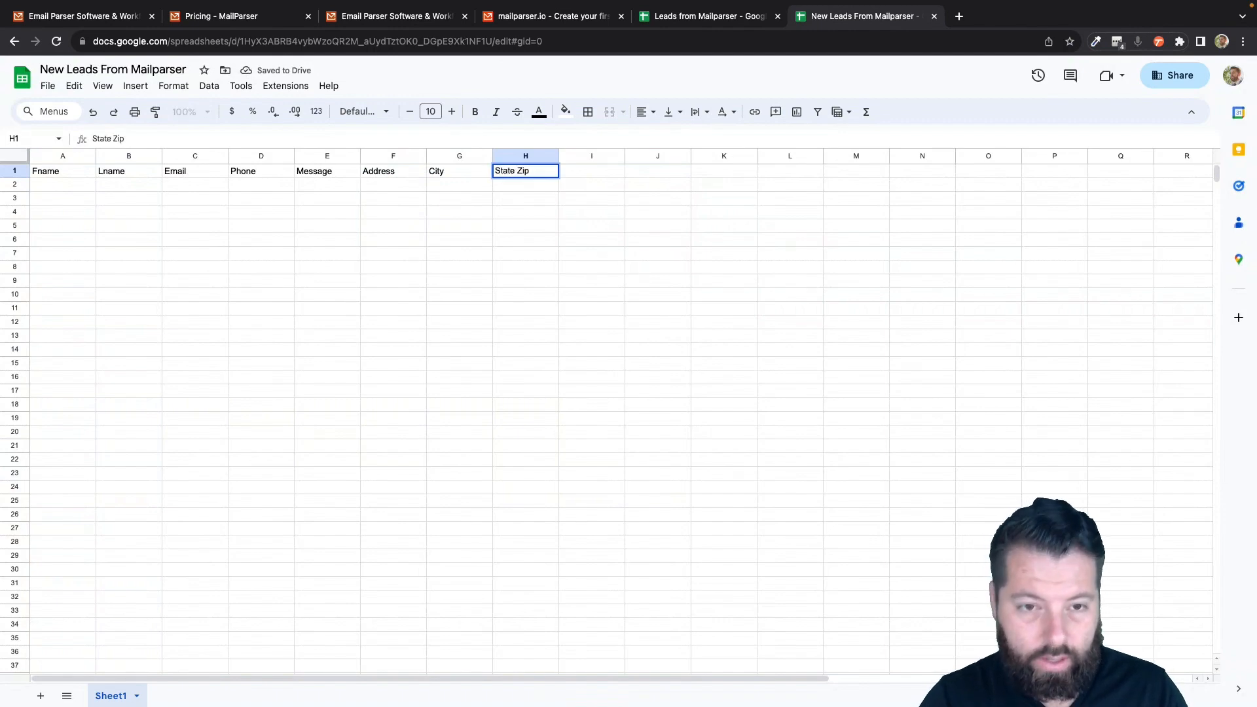
pyautogui.press('Tab')
pyautogui.write('Zip')
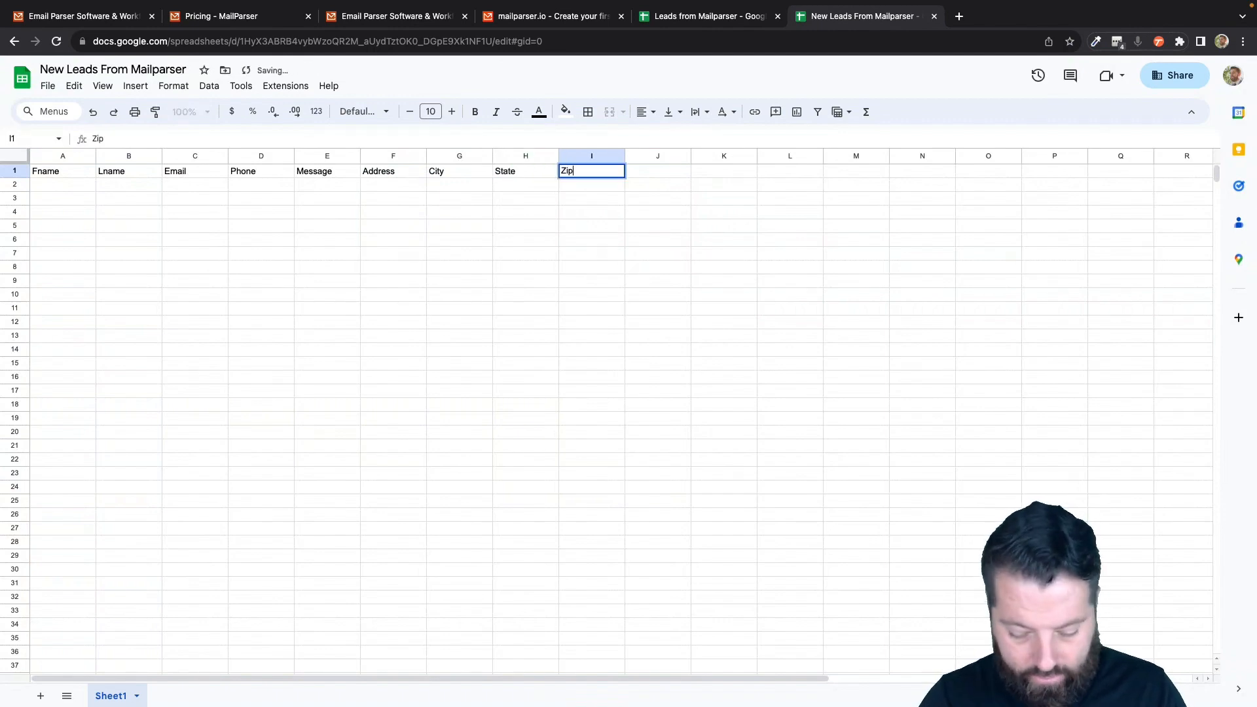
pyautogui.press('Return')
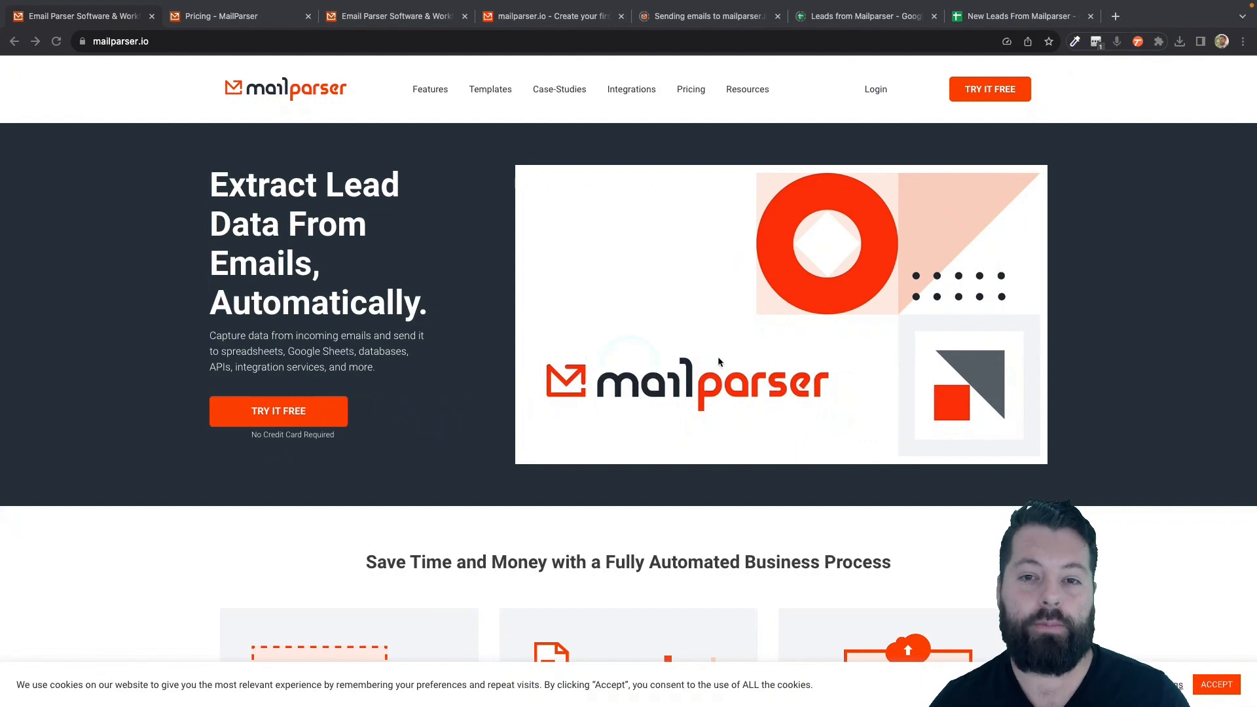
# Switch to the Mailparser app and create a new inbox named Leads.
pyautogui.click(249, 17)
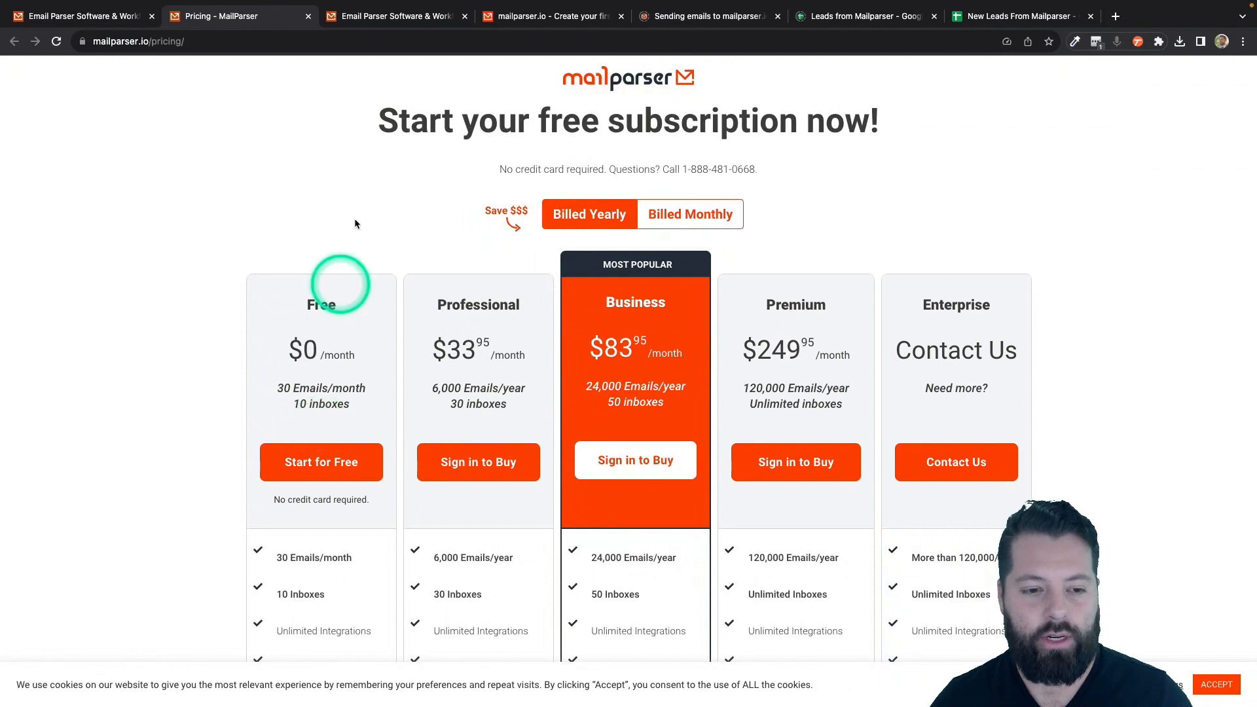
pyautogui.click(534, 13)
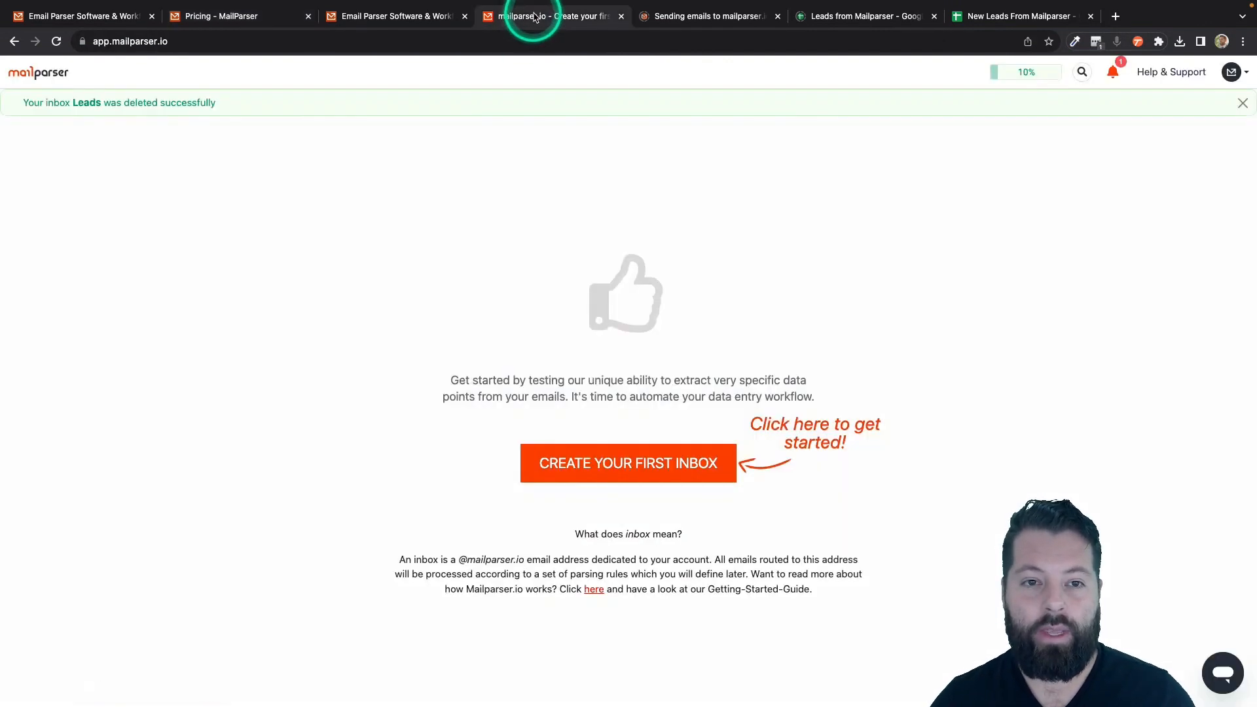
pyautogui.click(625, 465)
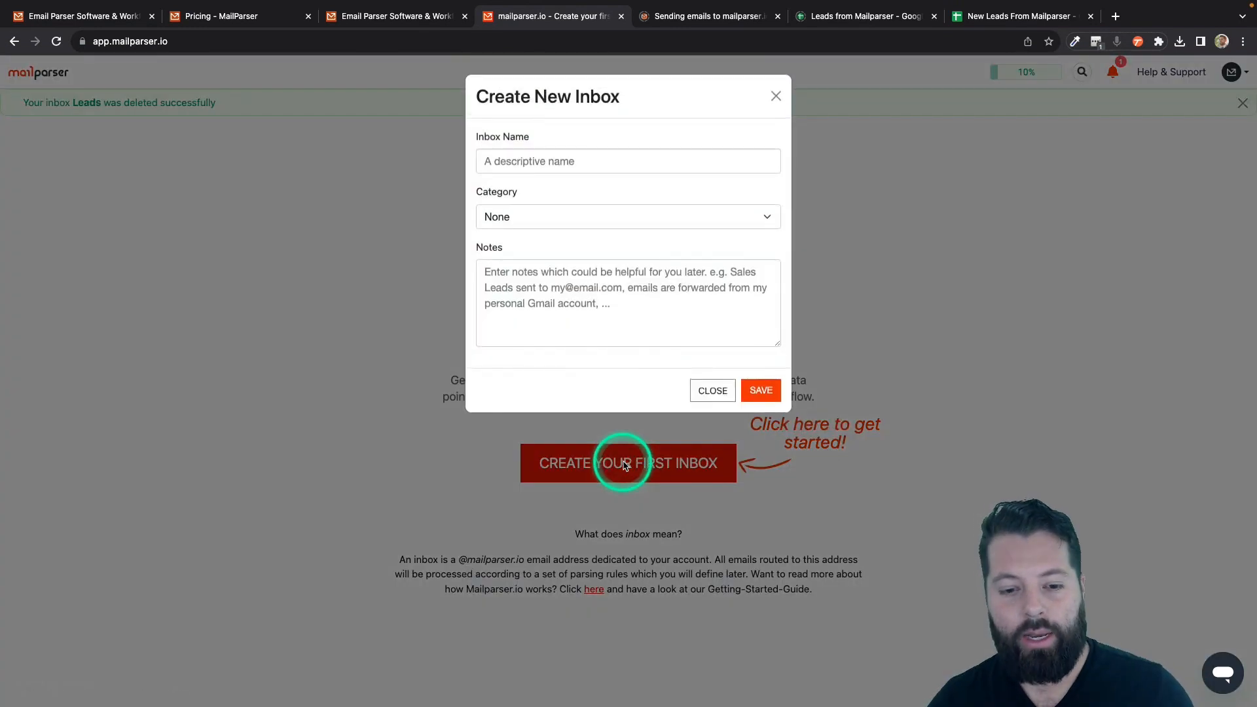
pyautogui.click(563, 160)
pyautogui.write('LE')
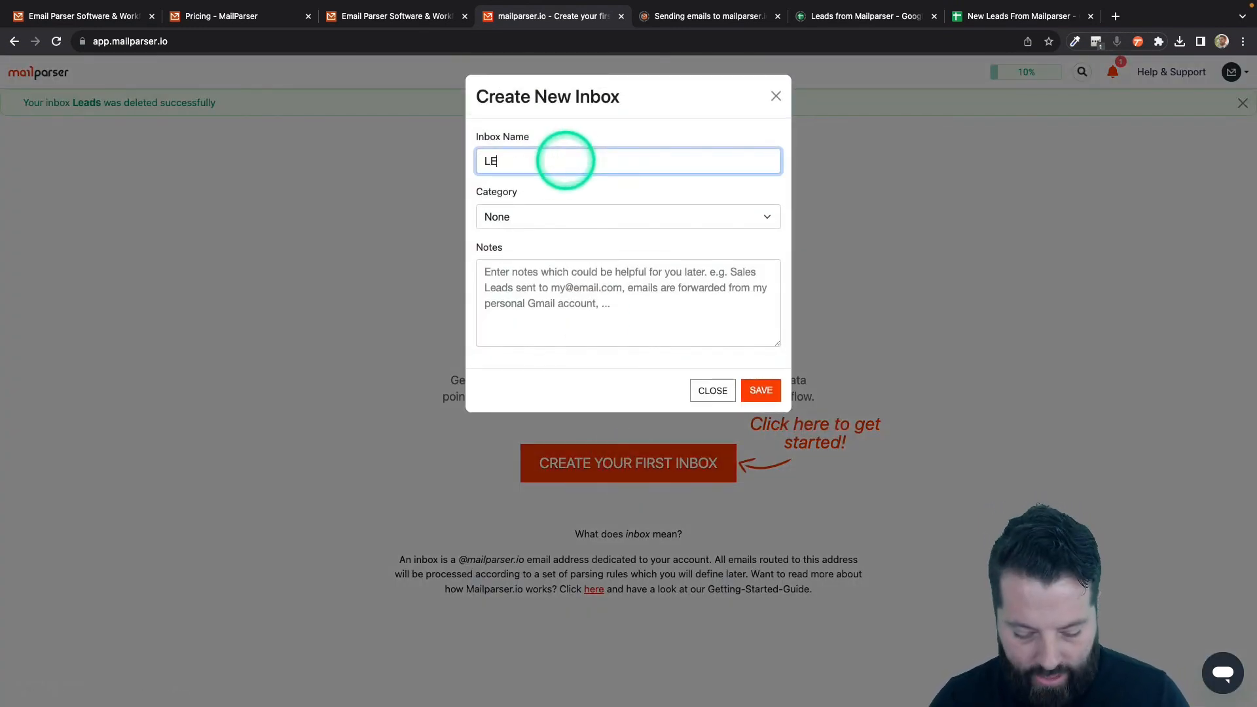
pyautogui.press('BackSpace')
pyautogui.write('eads')
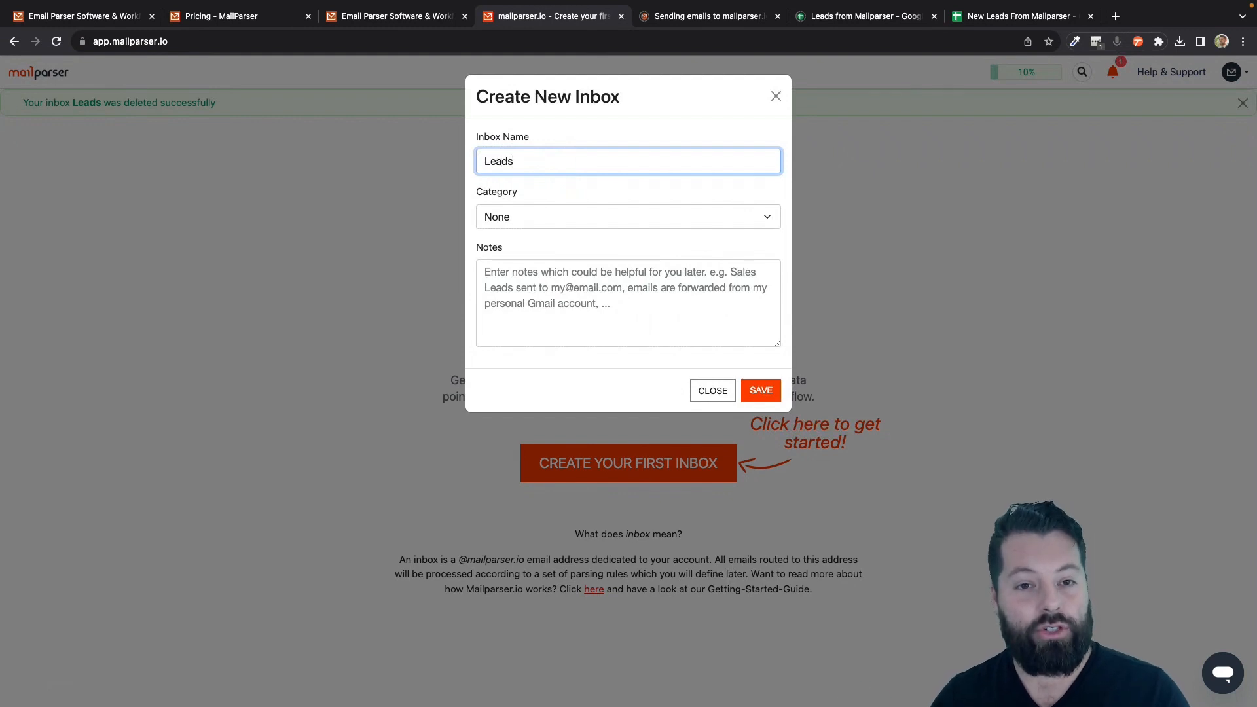
pyautogui.click(761, 394)
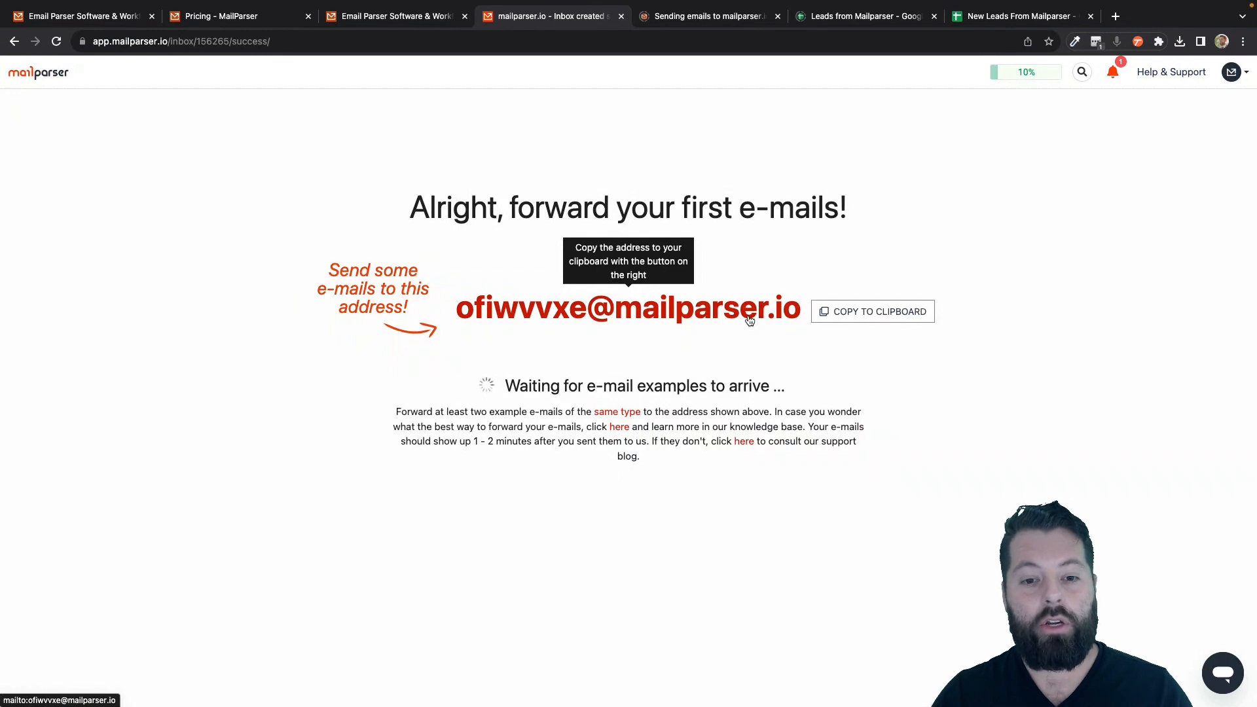
# Copy the new inbox's e-mail address to the clipboard for forwarding sample e-mails.
pyautogui.click(651, 322)
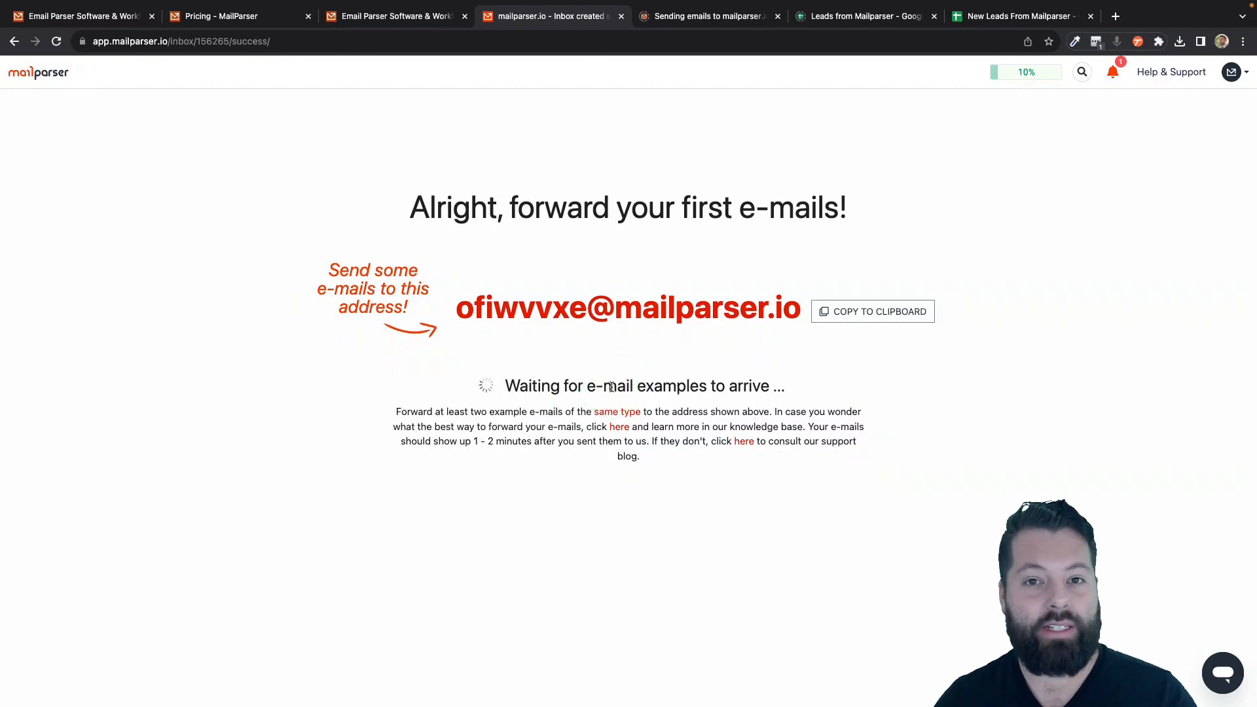
pyautogui.click(874, 317)
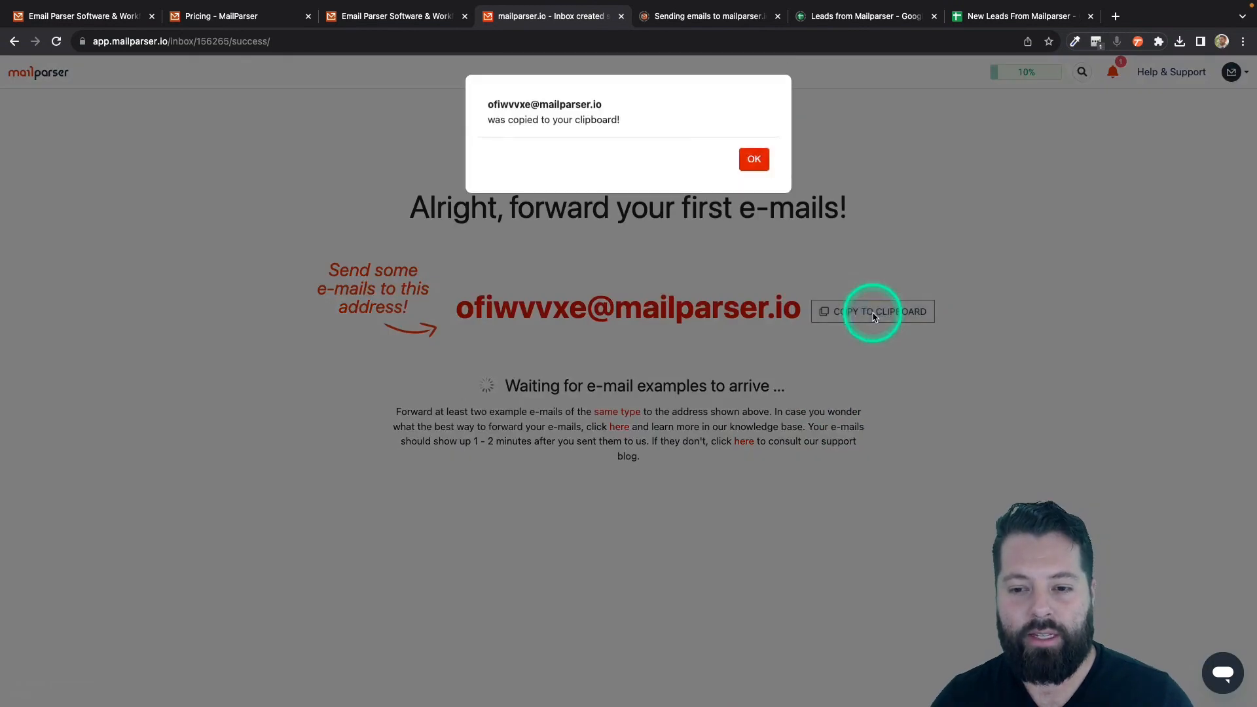
pyautogui.click(754, 159)
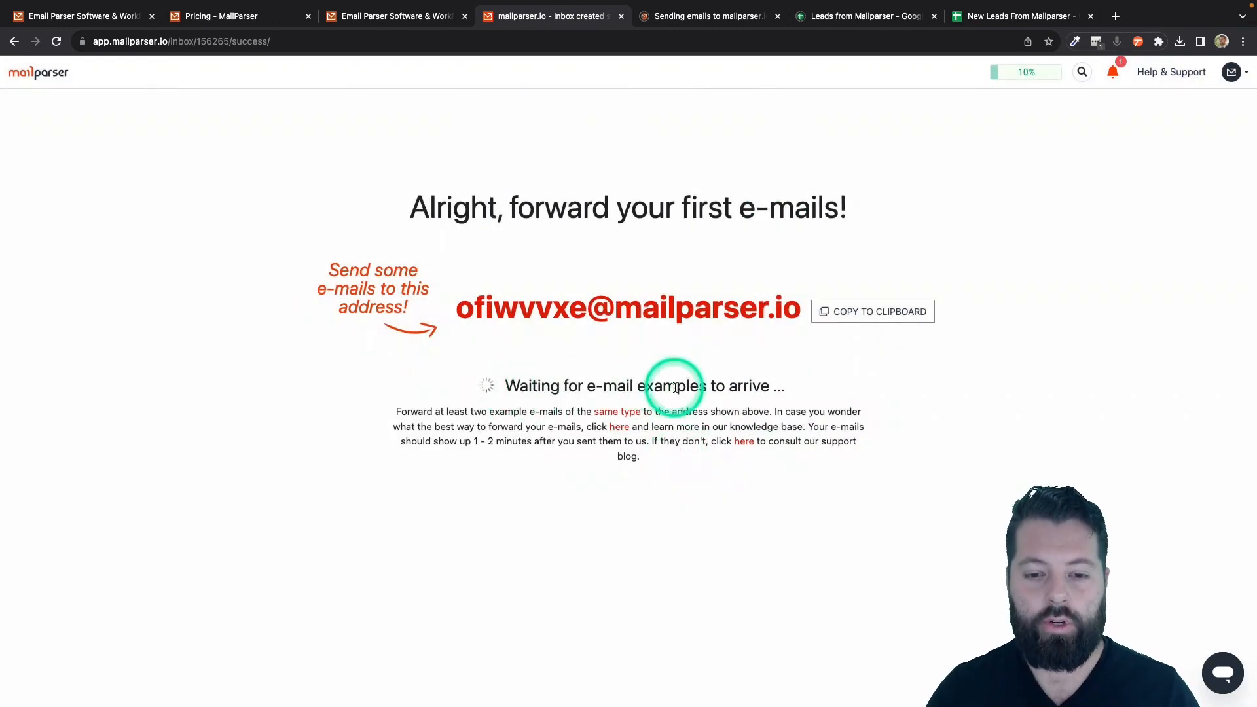
pyautogui.click(676, 338)
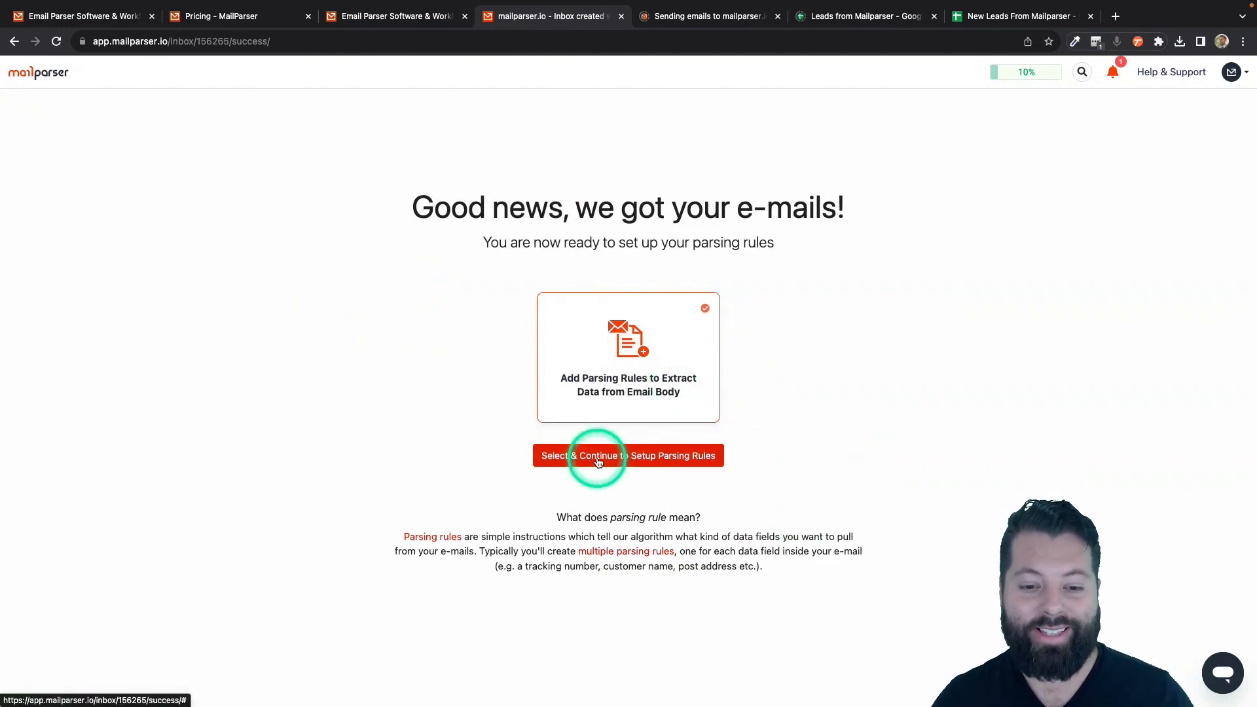
# Set up the parsing rules from the Insurance Leads category using the RamseySolutions Leads template.
pyautogui.click(655, 456)
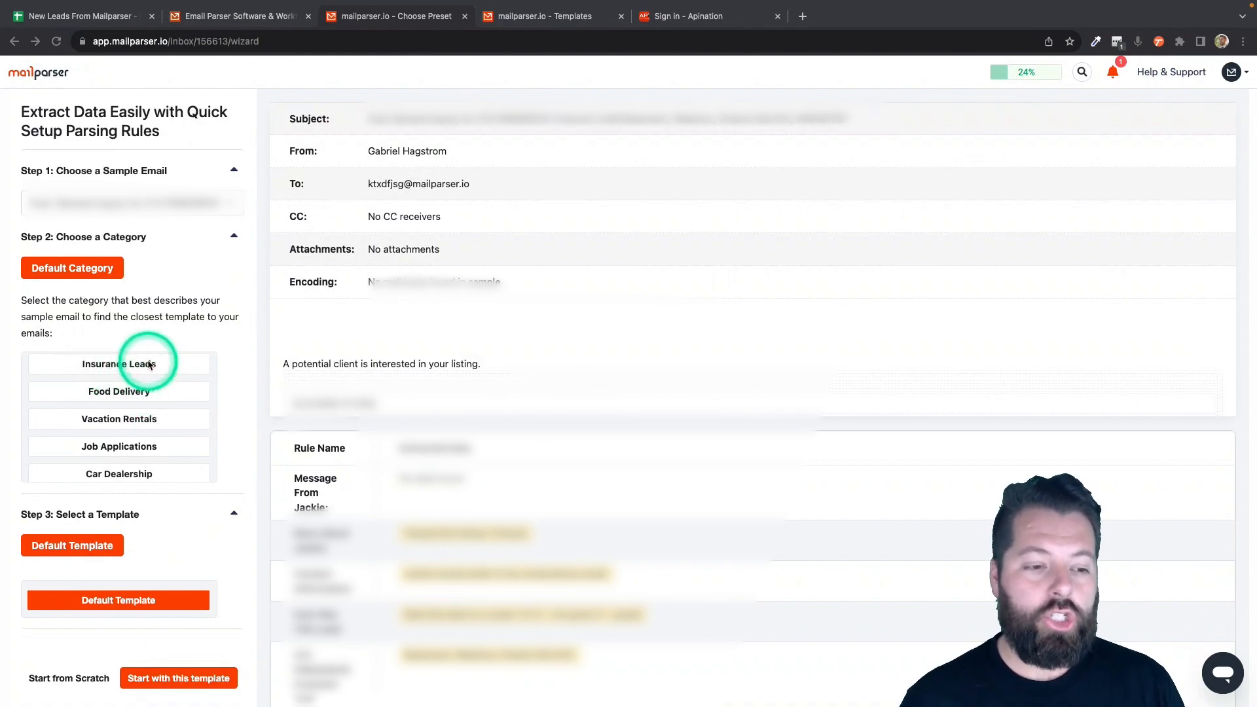
pyautogui.click(129, 367)
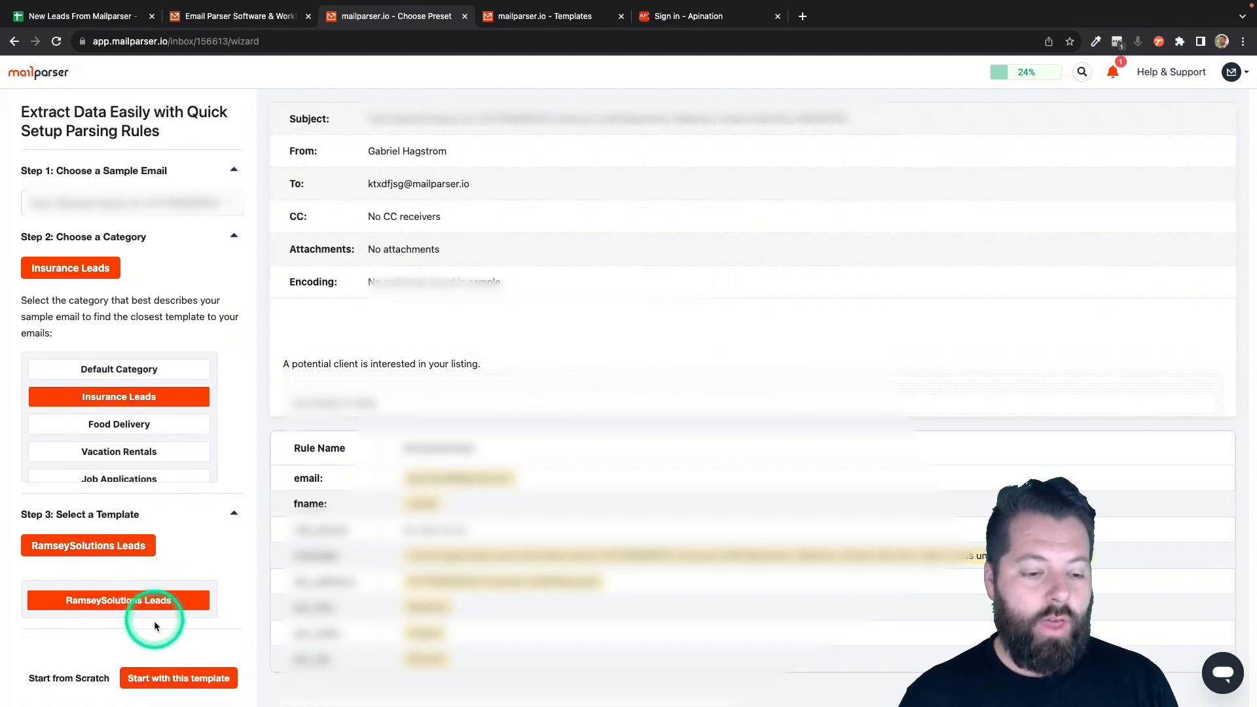
pyautogui.click(229, 681)
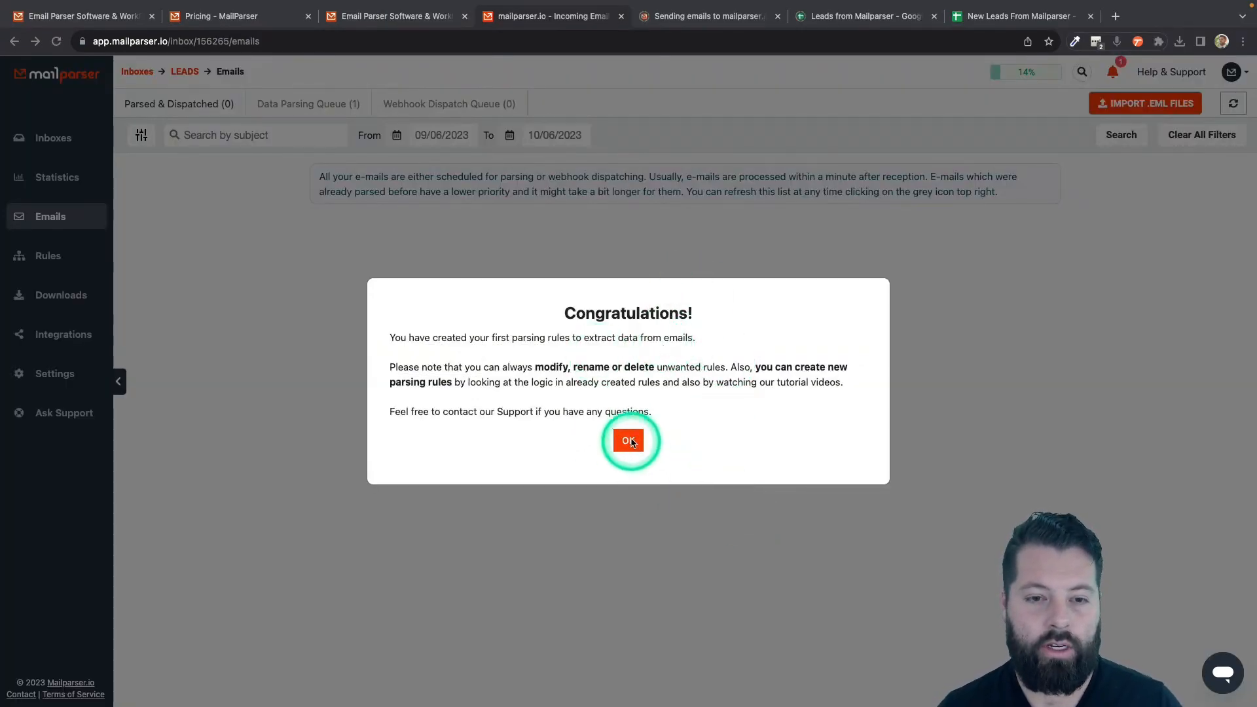
pyautogui.click(630, 442)
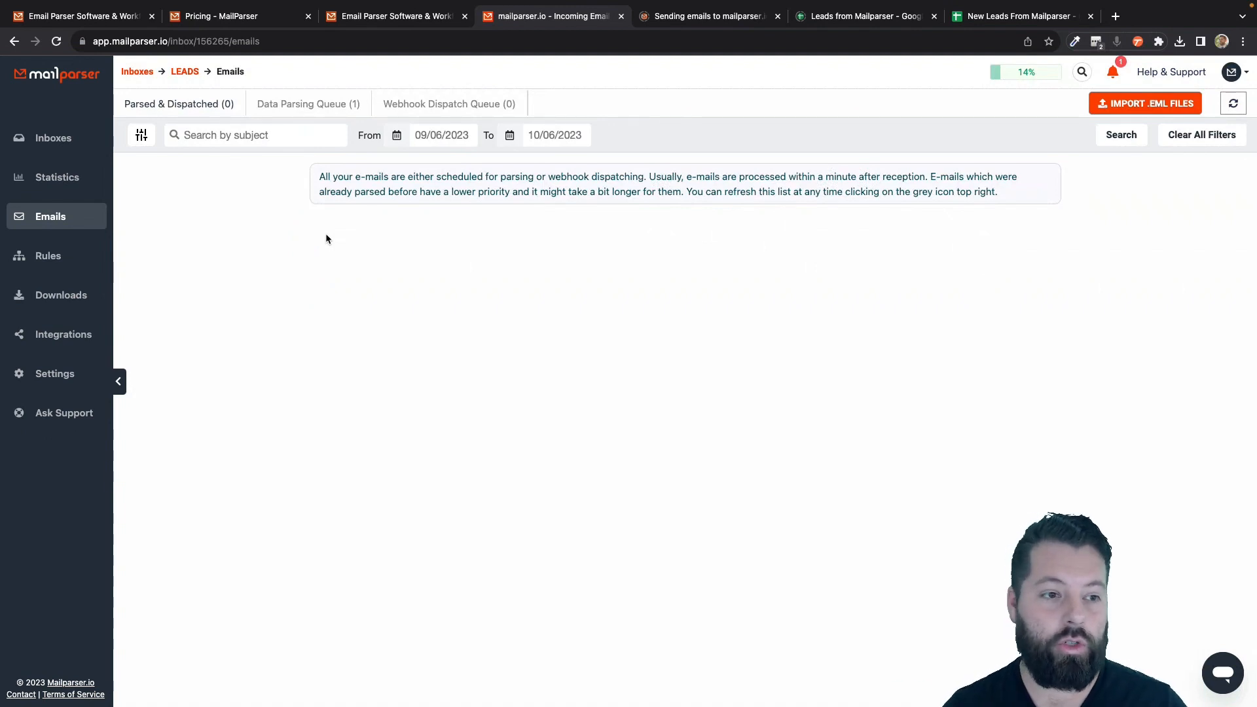
# Start a new integration for the Leads inbox with Google Sheets as the destination.
pyautogui.click(55, 339)
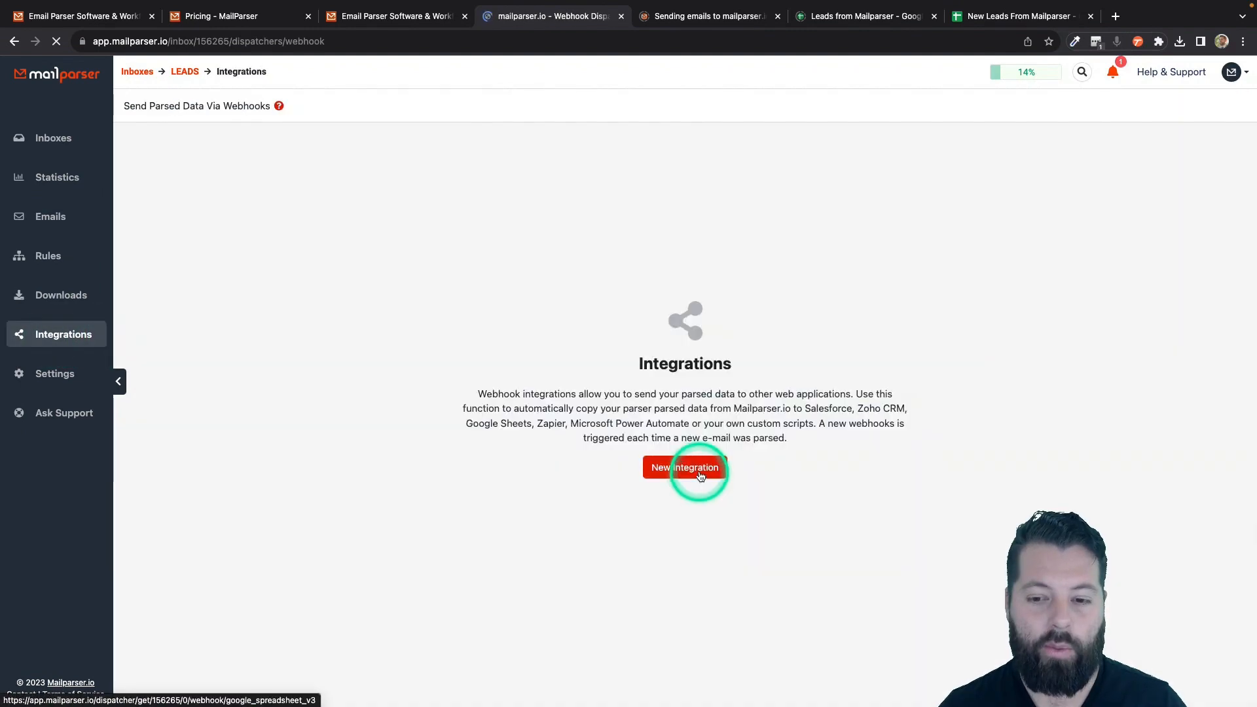
pyautogui.click(700, 473)
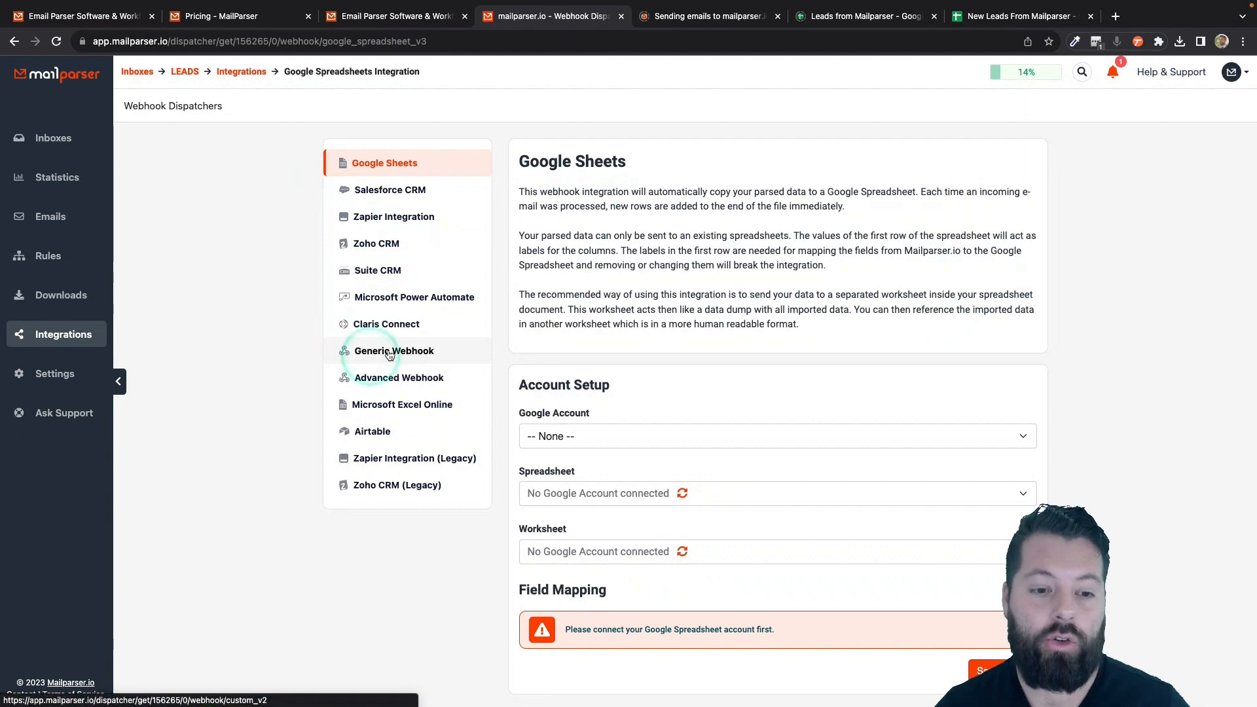
pyautogui.click(427, 359)
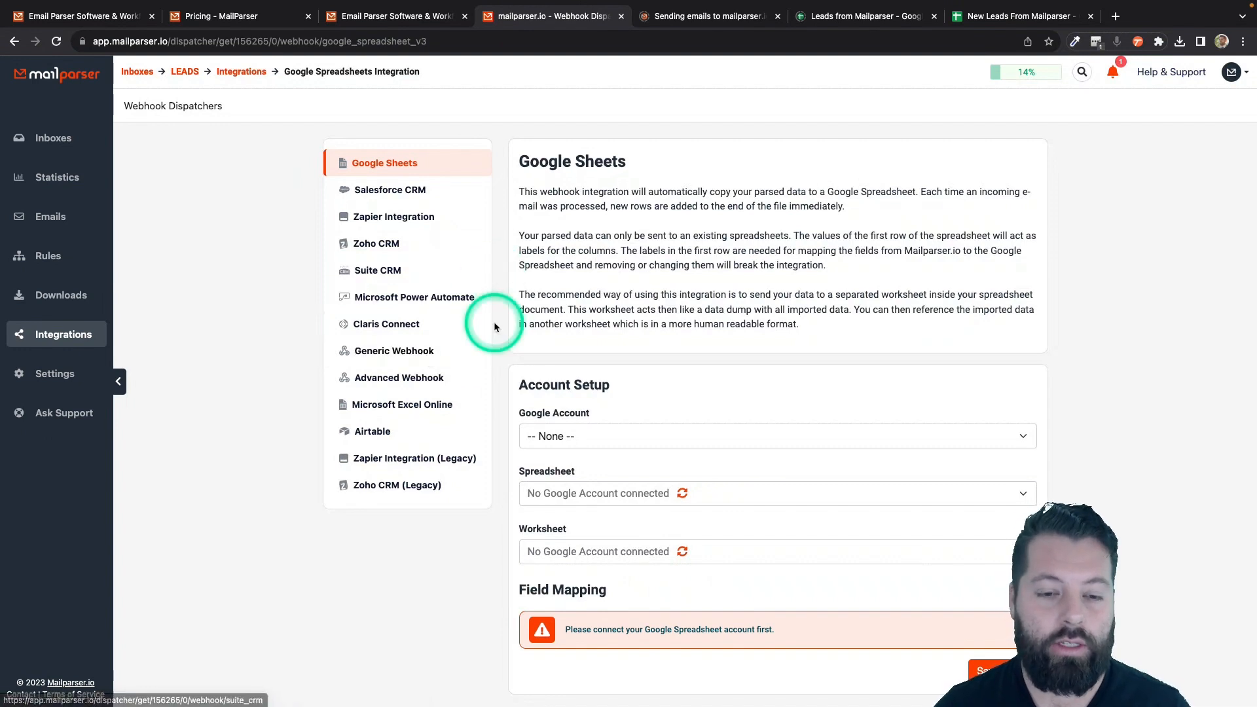
pyautogui.click(426, 182)
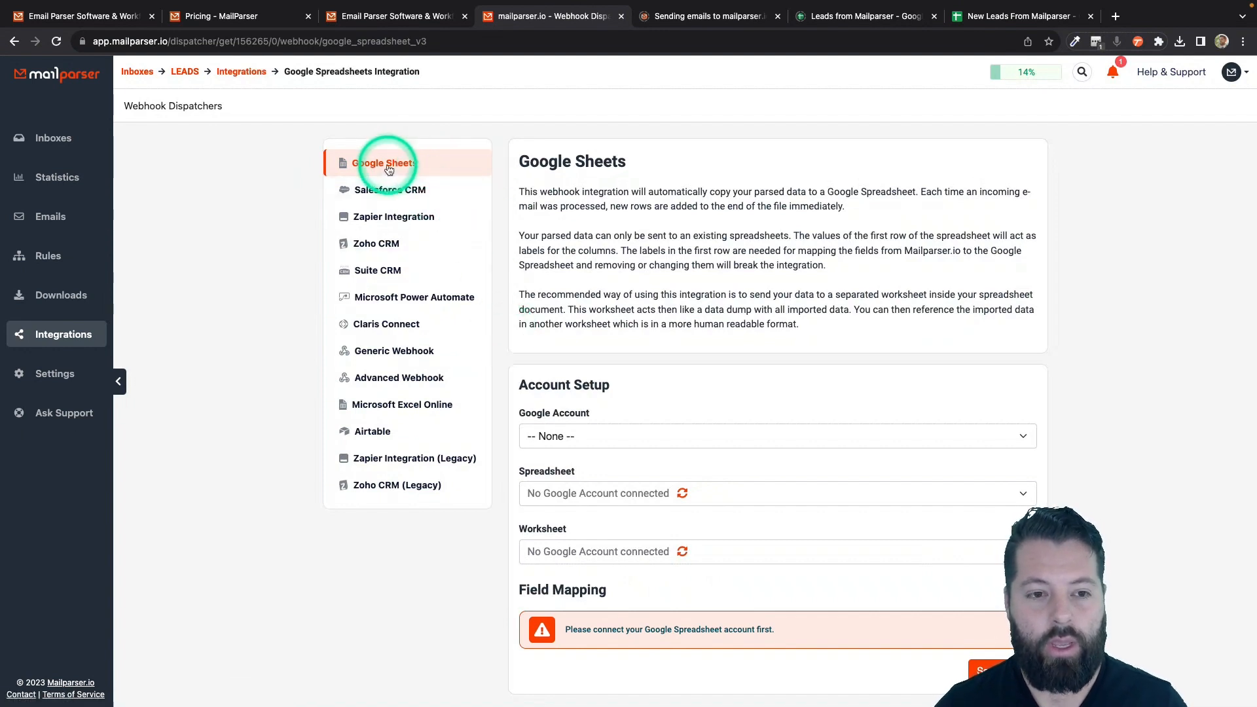
# Choose the already connected Google account for the Google Sheets integration.
pyautogui.scroll(-1, 575, 266)
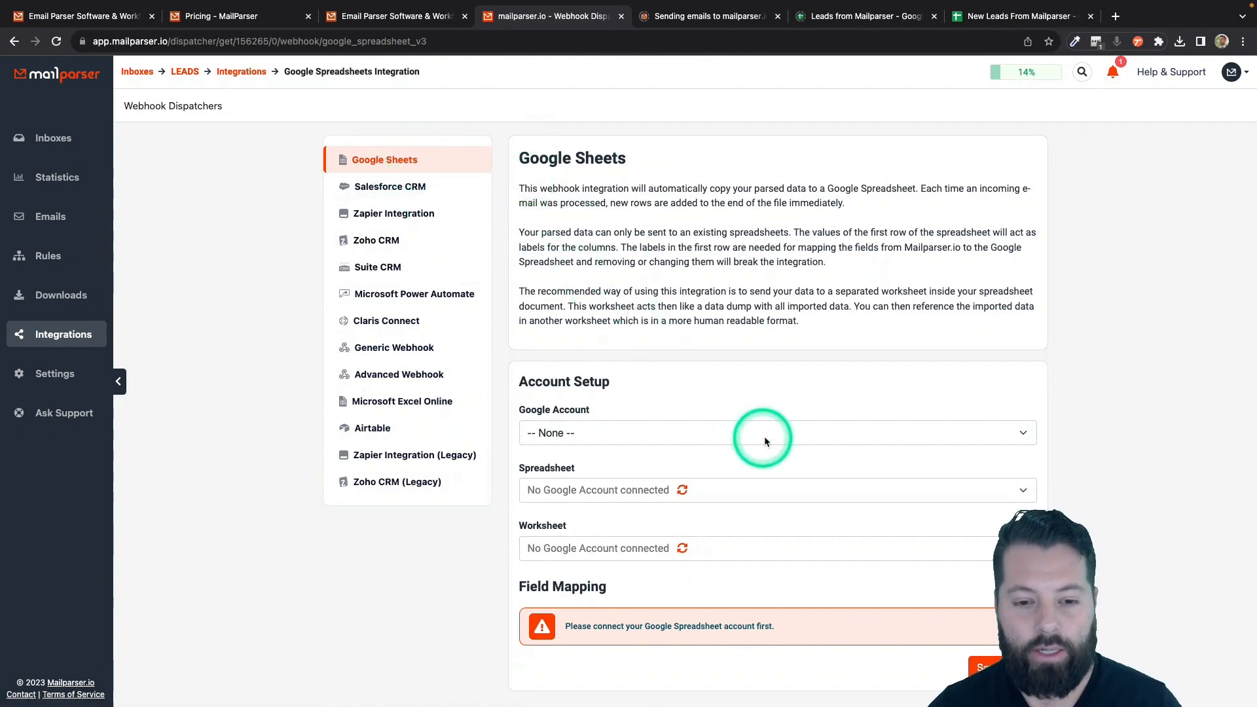
pyautogui.click(632, 435)
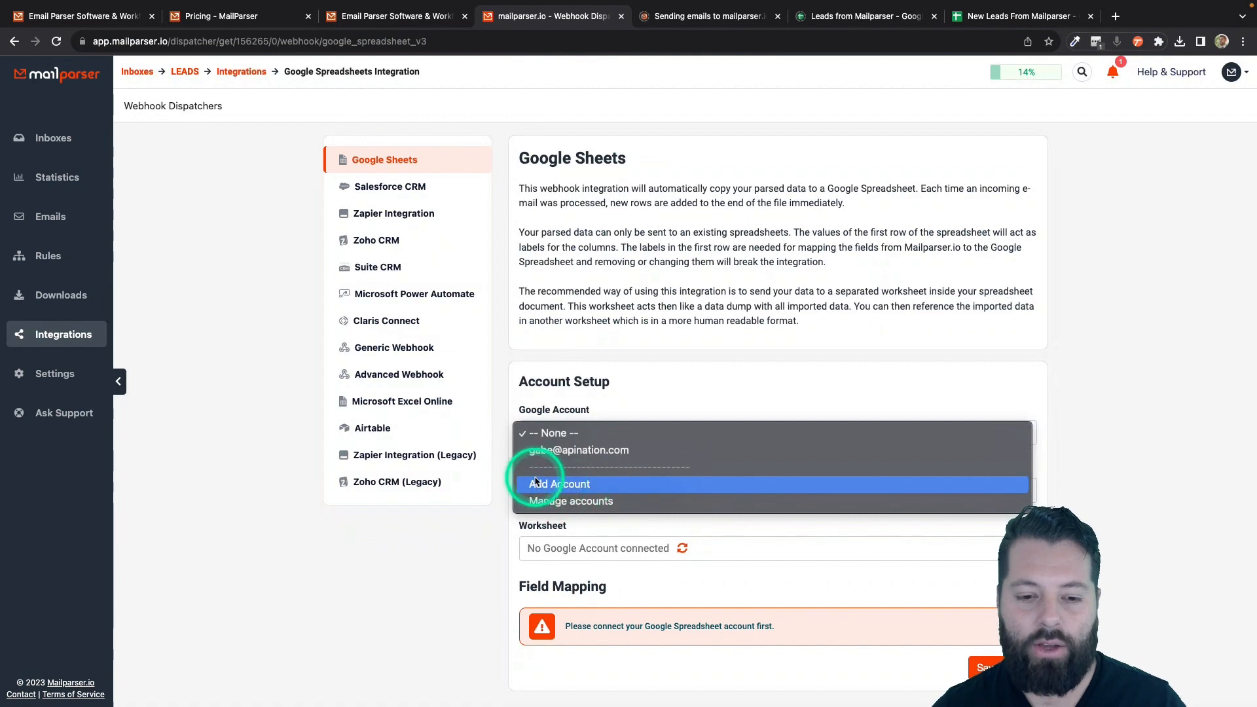
pyautogui.click(555, 452)
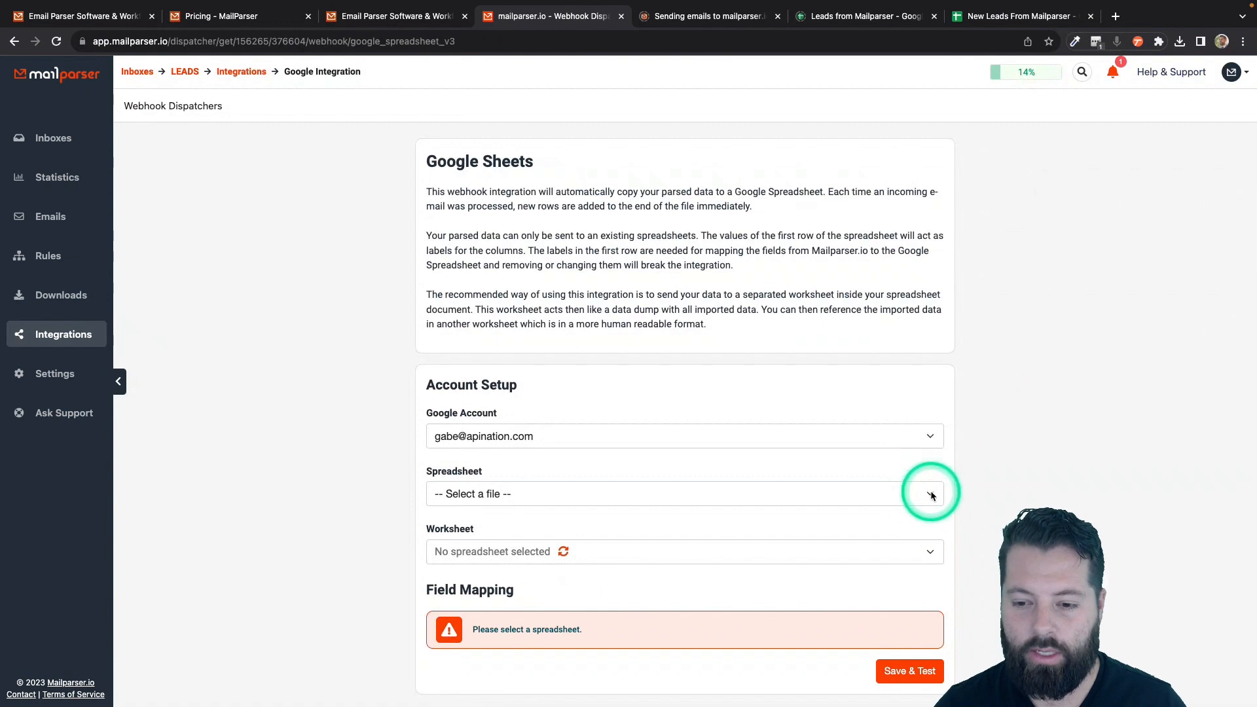
# Select the New Leads From Mailparser spreadsheet with its Sheet1 worksheet as the integration's destination.
pyautogui.click(932, 496)
pyautogui.scroll(-10, 632, 651)
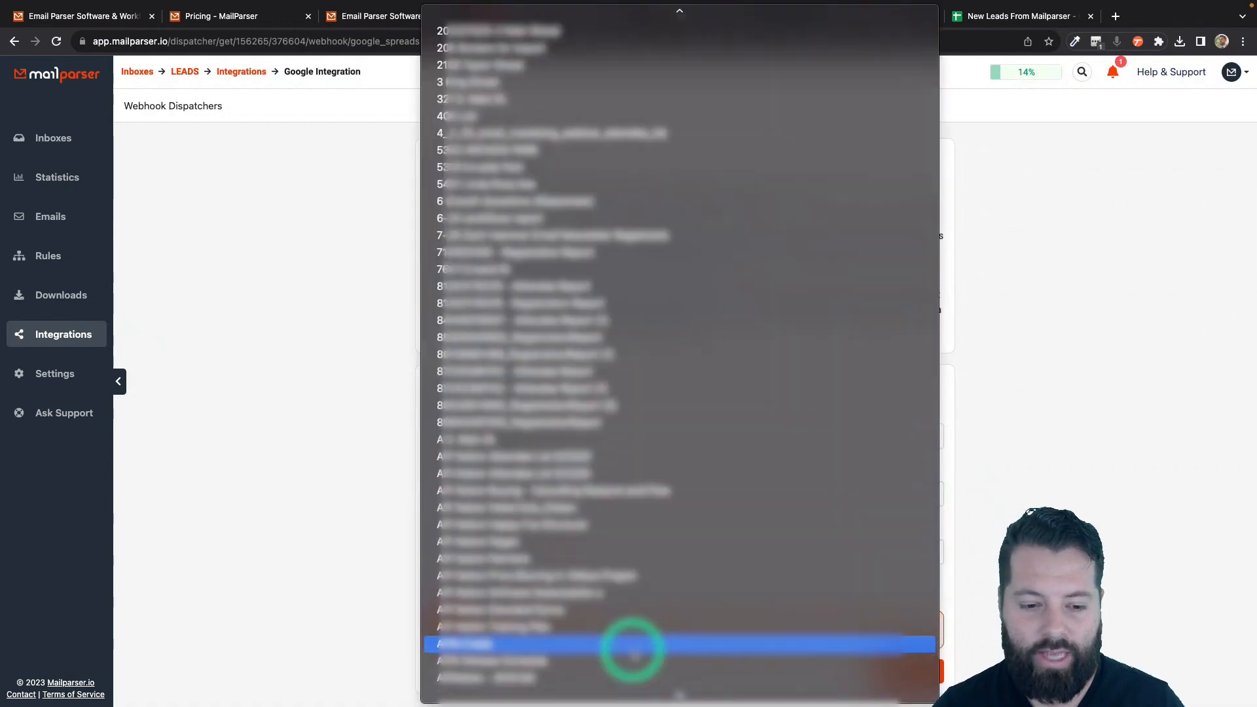
pyautogui.scroll(-20, 633, 652)
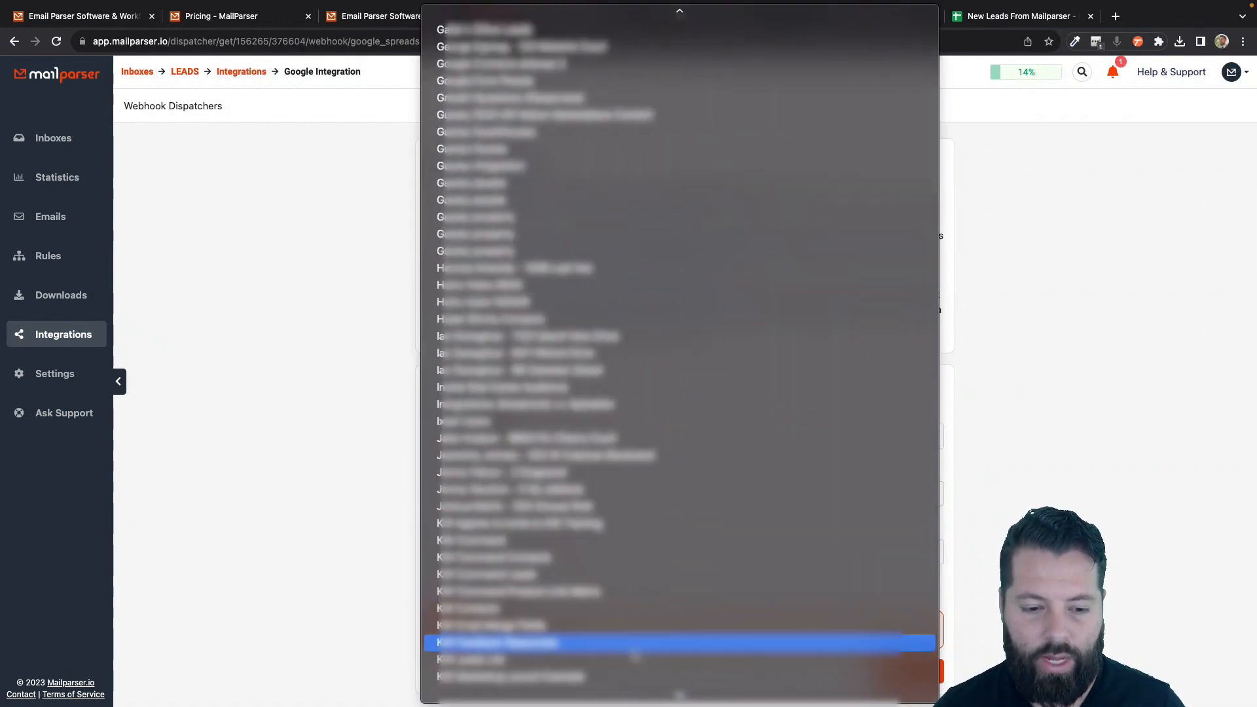
pyautogui.scroll(-20, 632, 656)
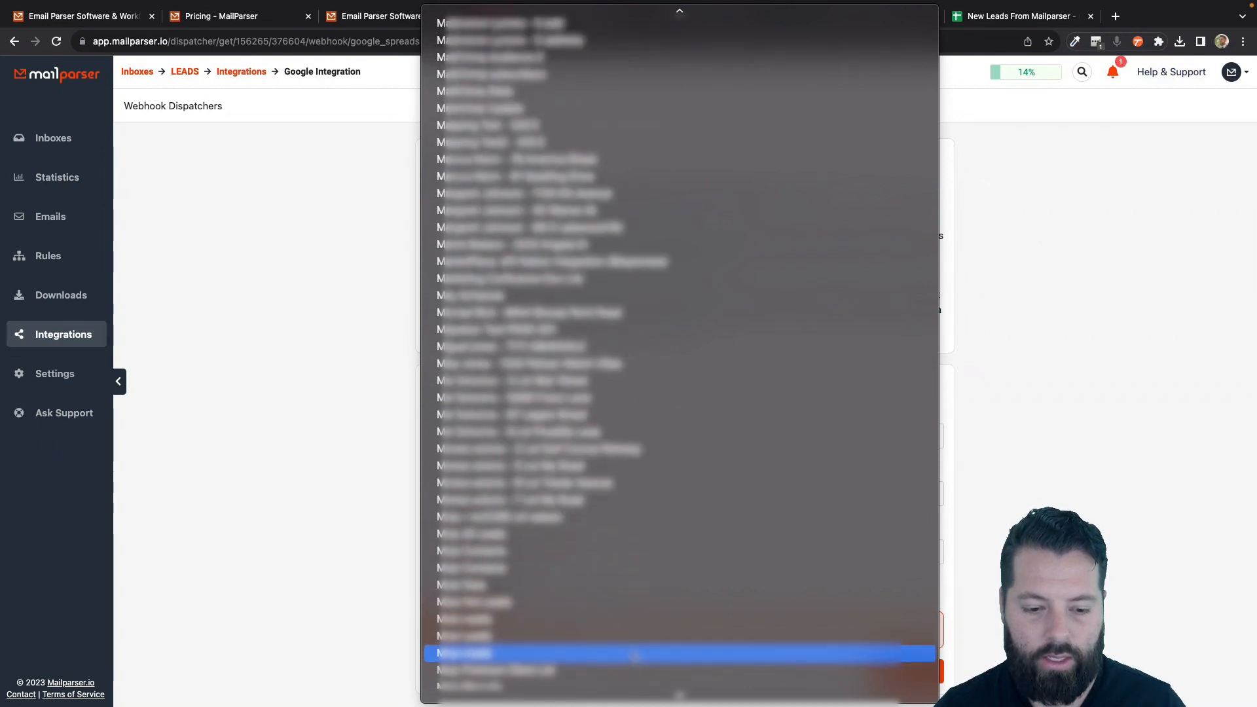
pyautogui.scroll(-6, 632, 655)
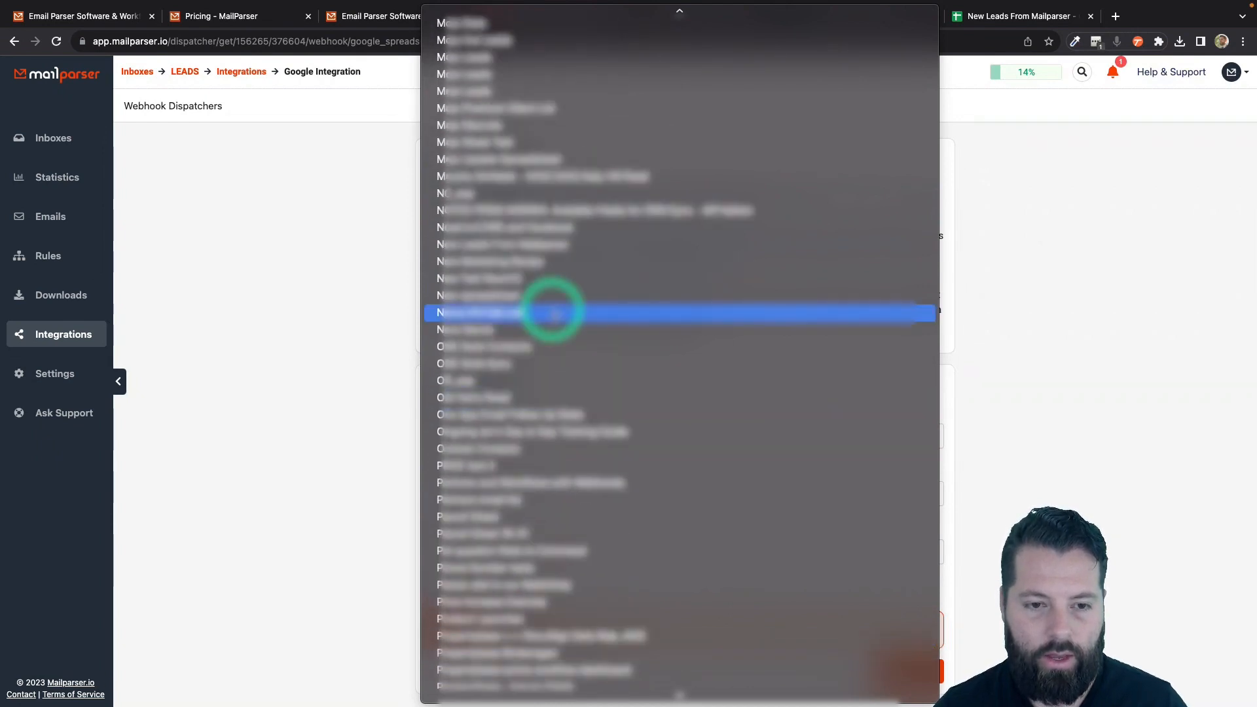
pyautogui.click(491, 247)
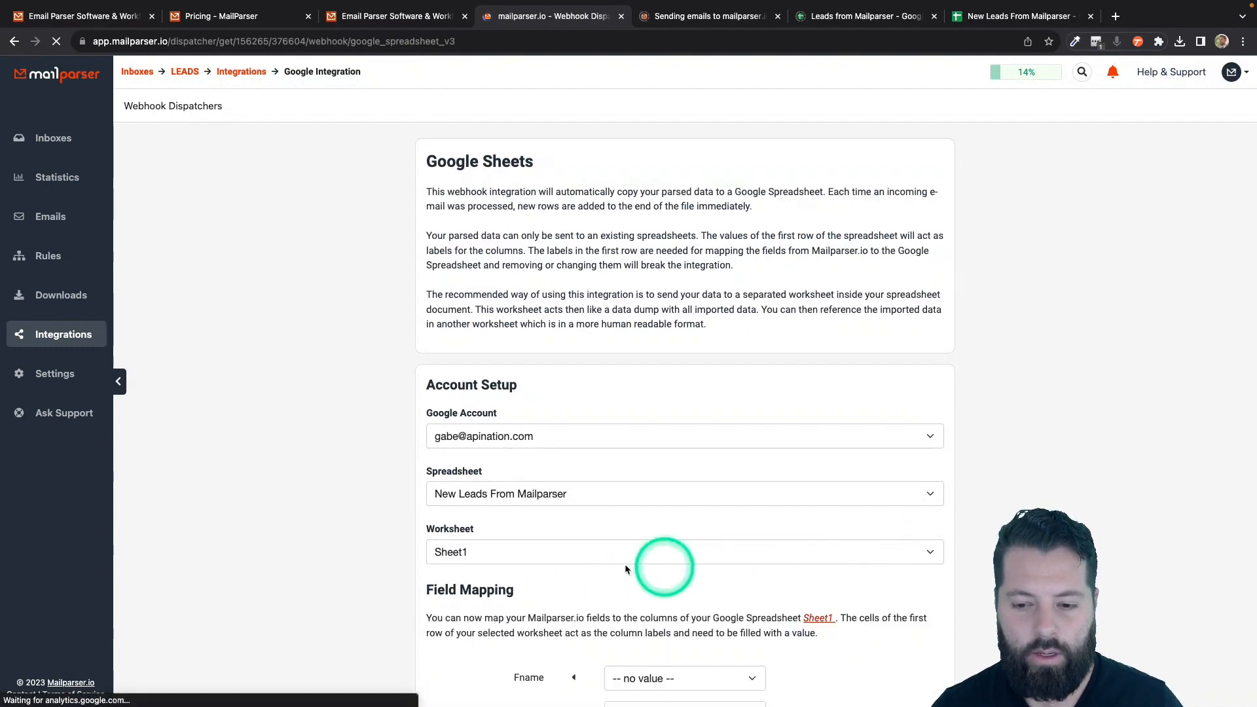
# Map the Fname column to the fname field and leave Lname set to no value.
pyautogui.scroll(-5, 430, 558)
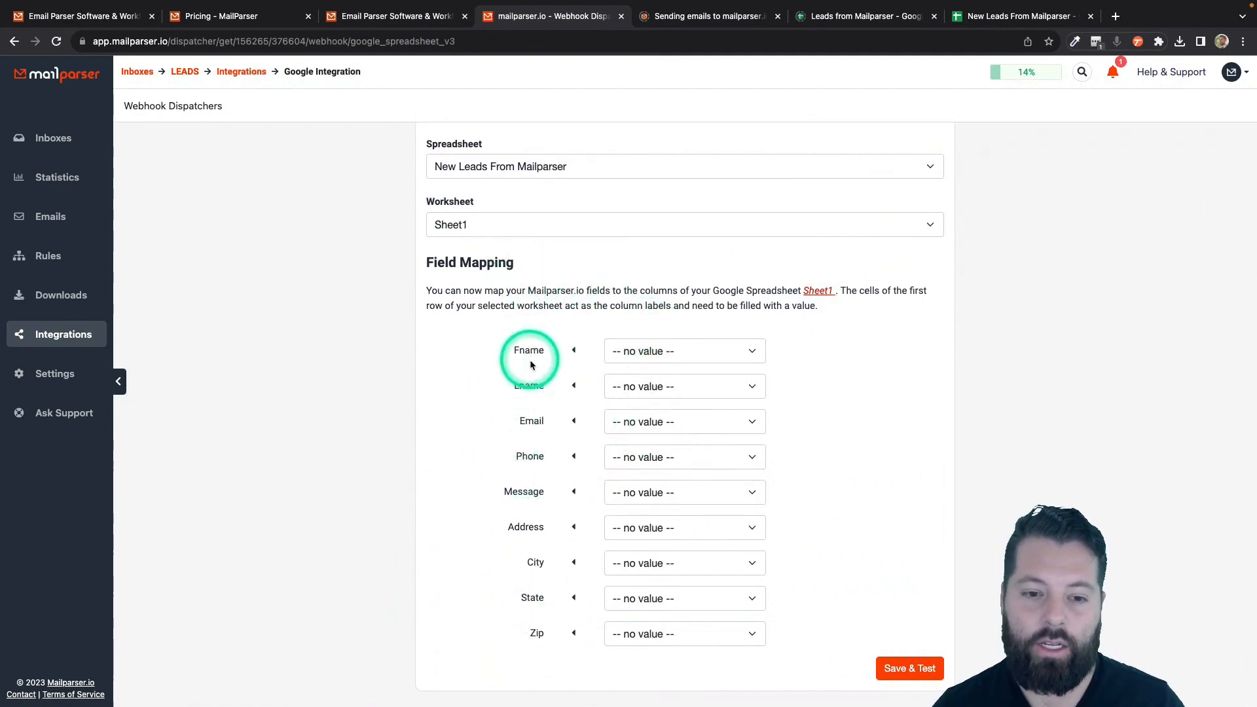
pyautogui.click(645, 353)
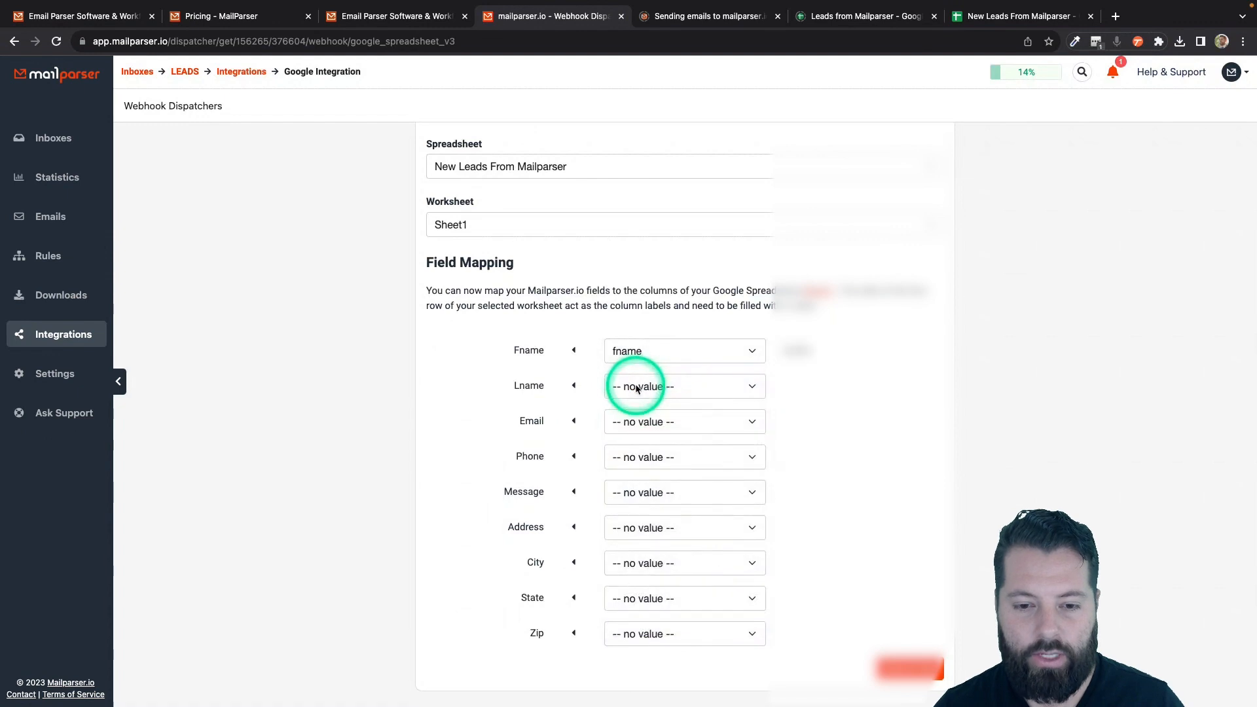
pyautogui.click(633, 389)
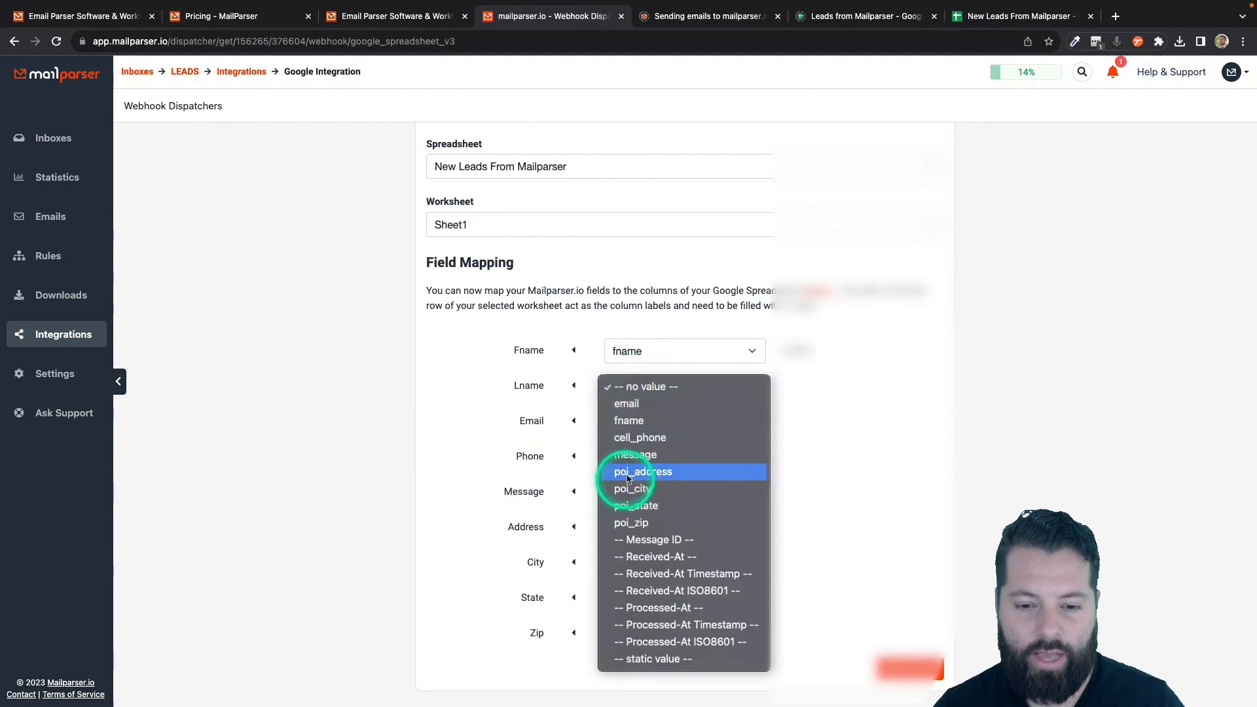
pyautogui.click(823, 413)
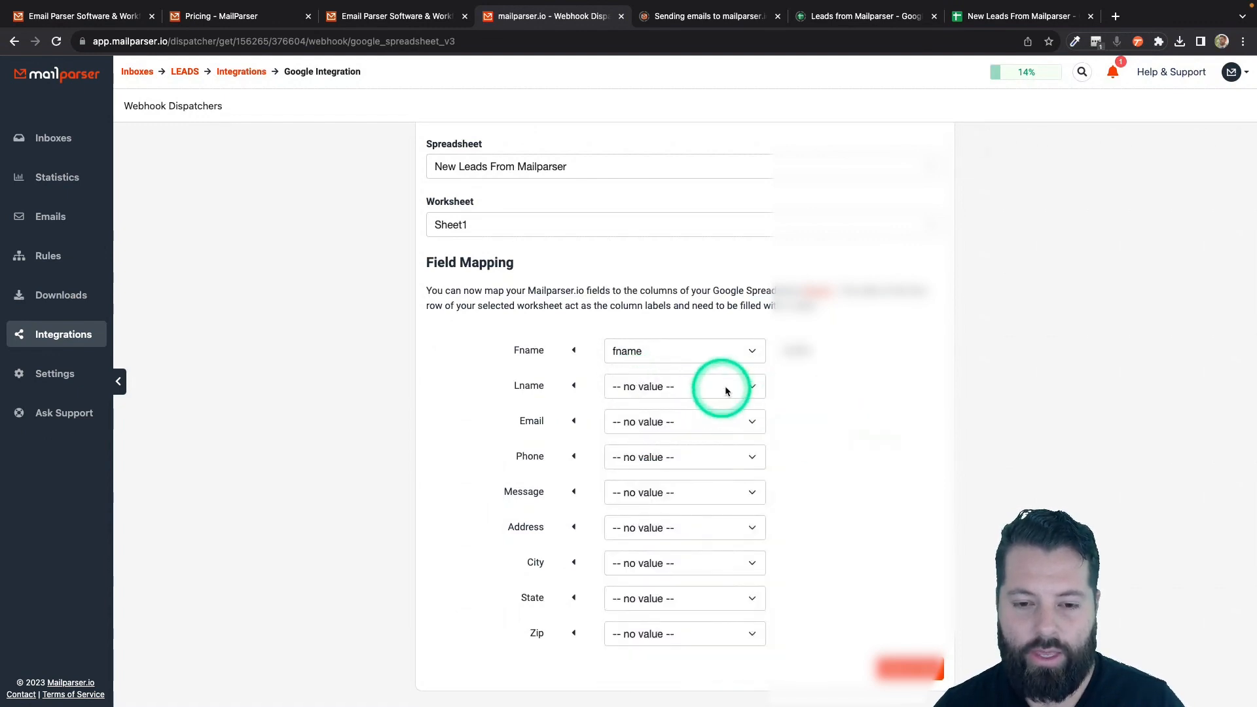
pyautogui.click(728, 389)
pyautogui.click(861, 393)
# Map the Email column to email, Phone to cell_phone and Message to message.
pyautogui.click(714, 427)
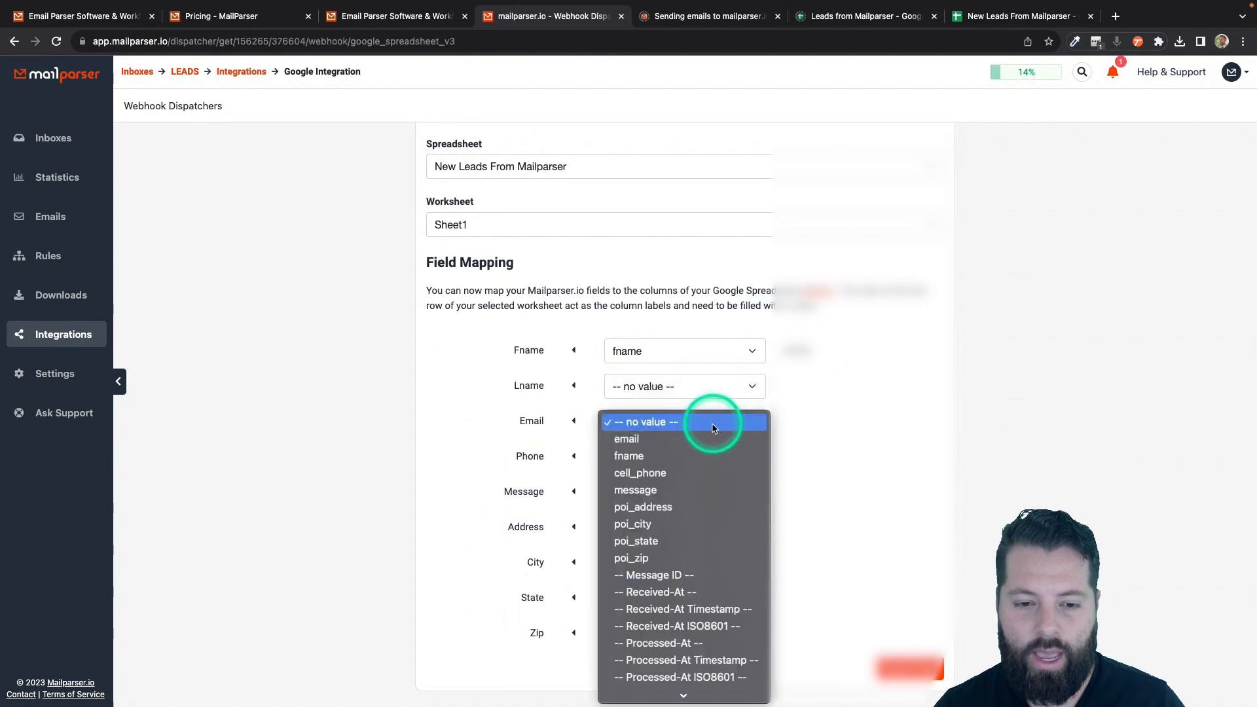
pyautogui.click(681, 438)
pyautogui.click(684, 463)
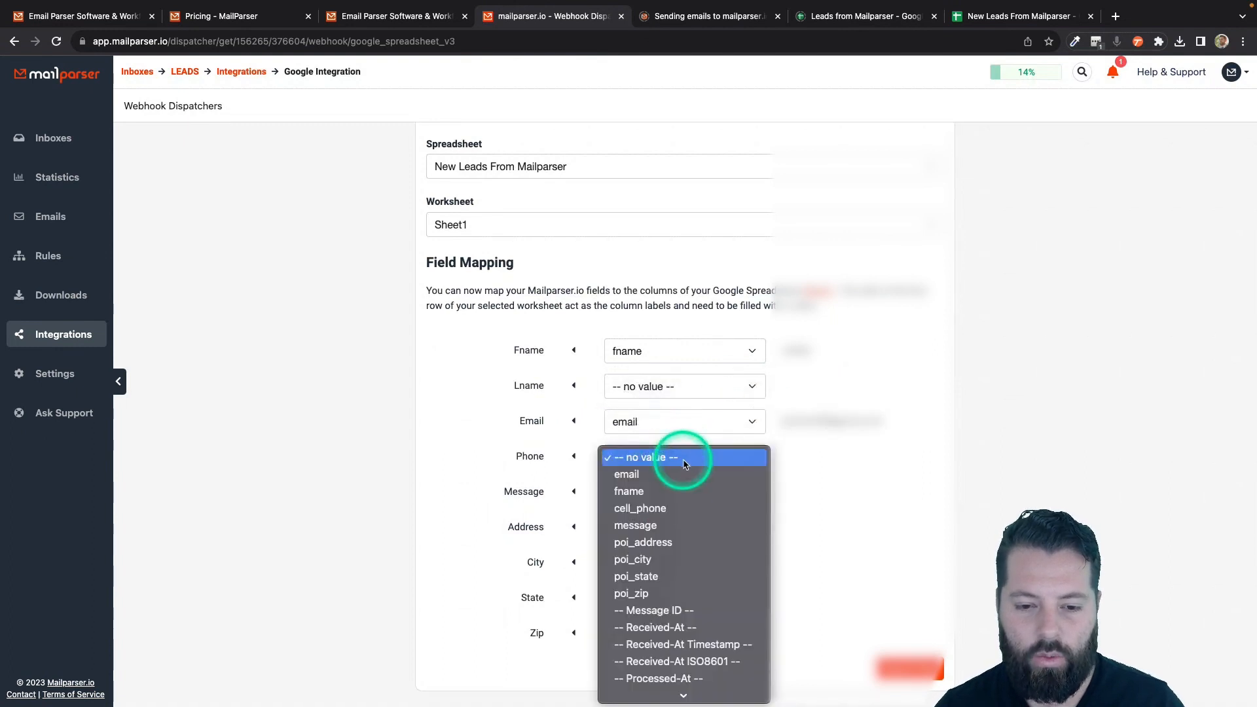
pyautogui.click(720, 506)
pyautogui.click(668, 502)
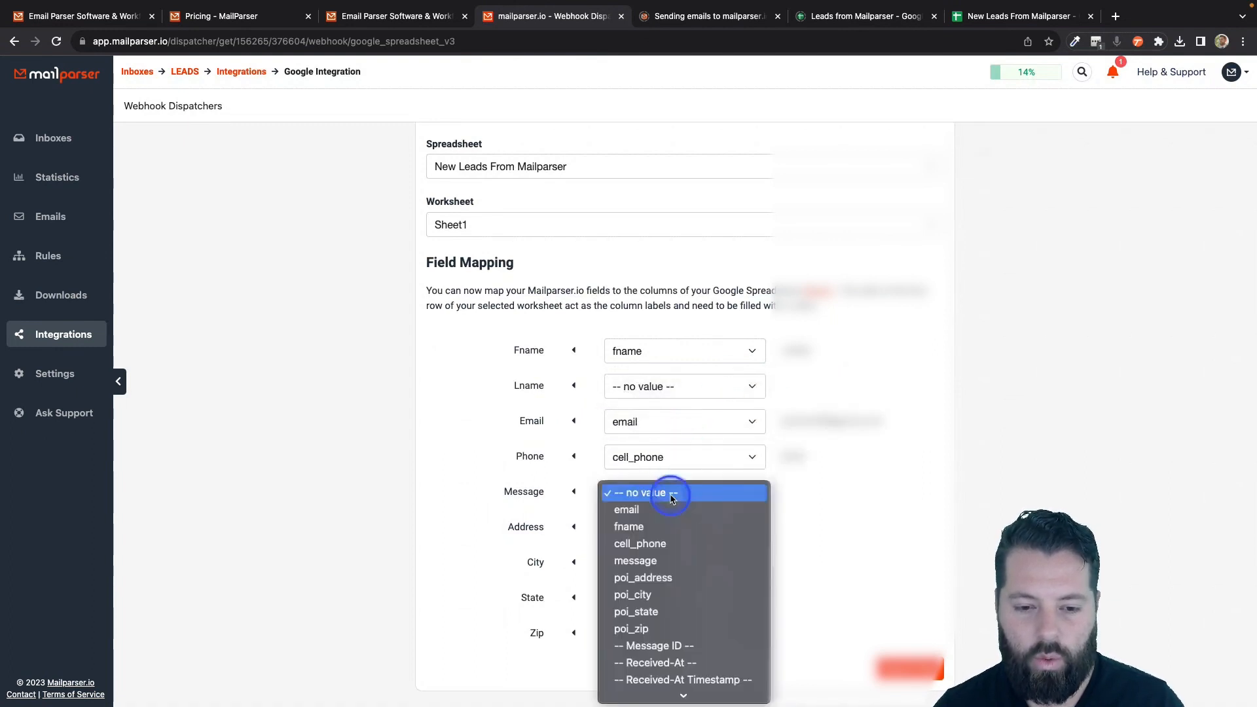
pyautogui.click(645, 560)
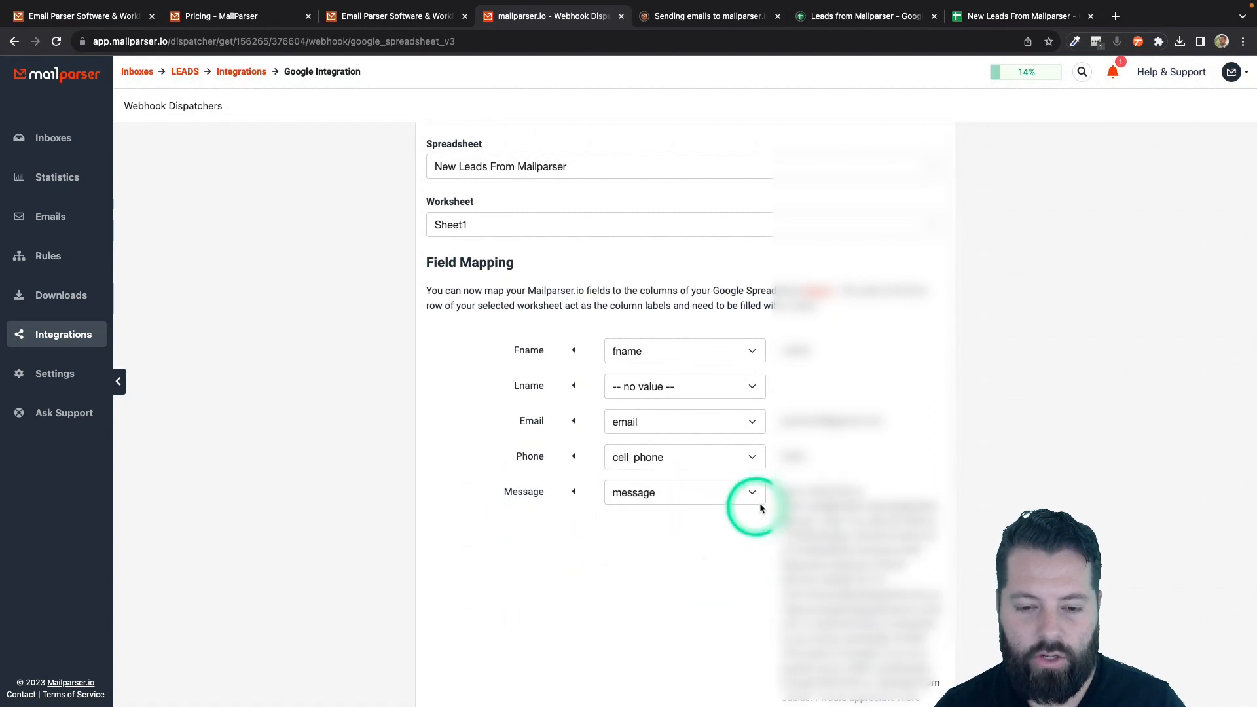
# Map the Address column to poi_address, City to poi_city, State to poi_state and Zip to poi_zip.
pyautogui.scroll(-5, 716, 631)
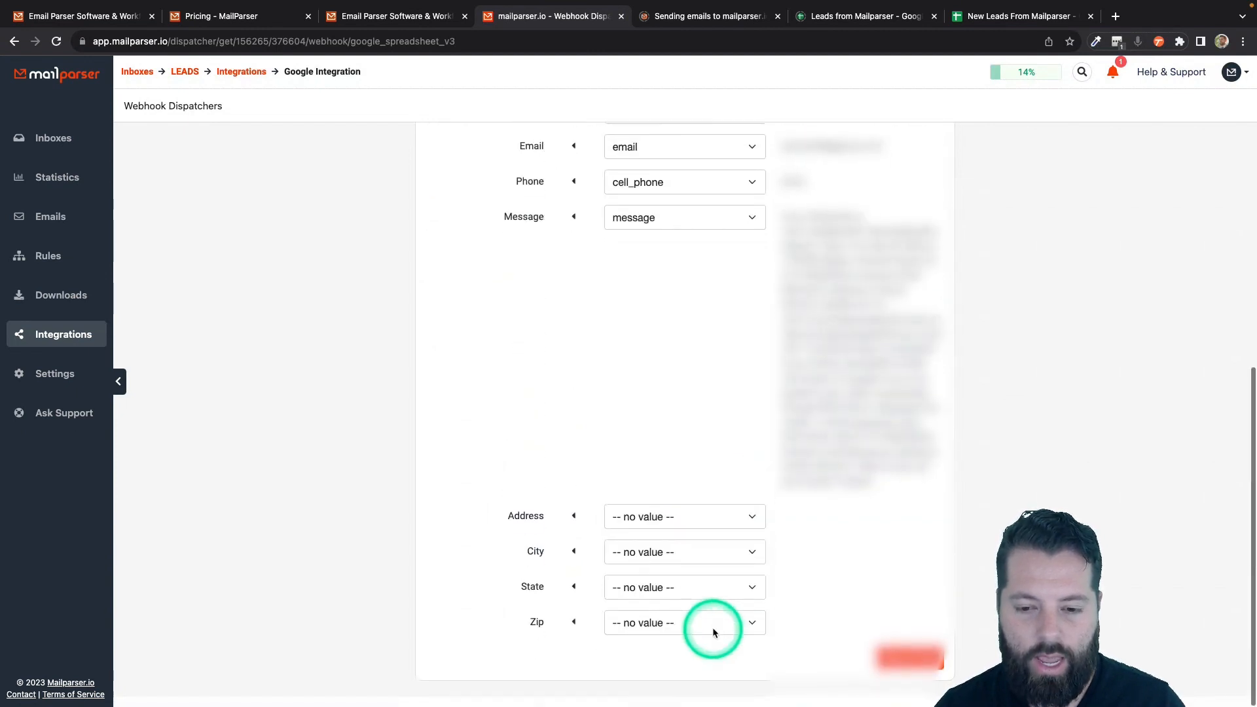
pyautogui.click(740, 530)
pyautogui.click(657, 613)
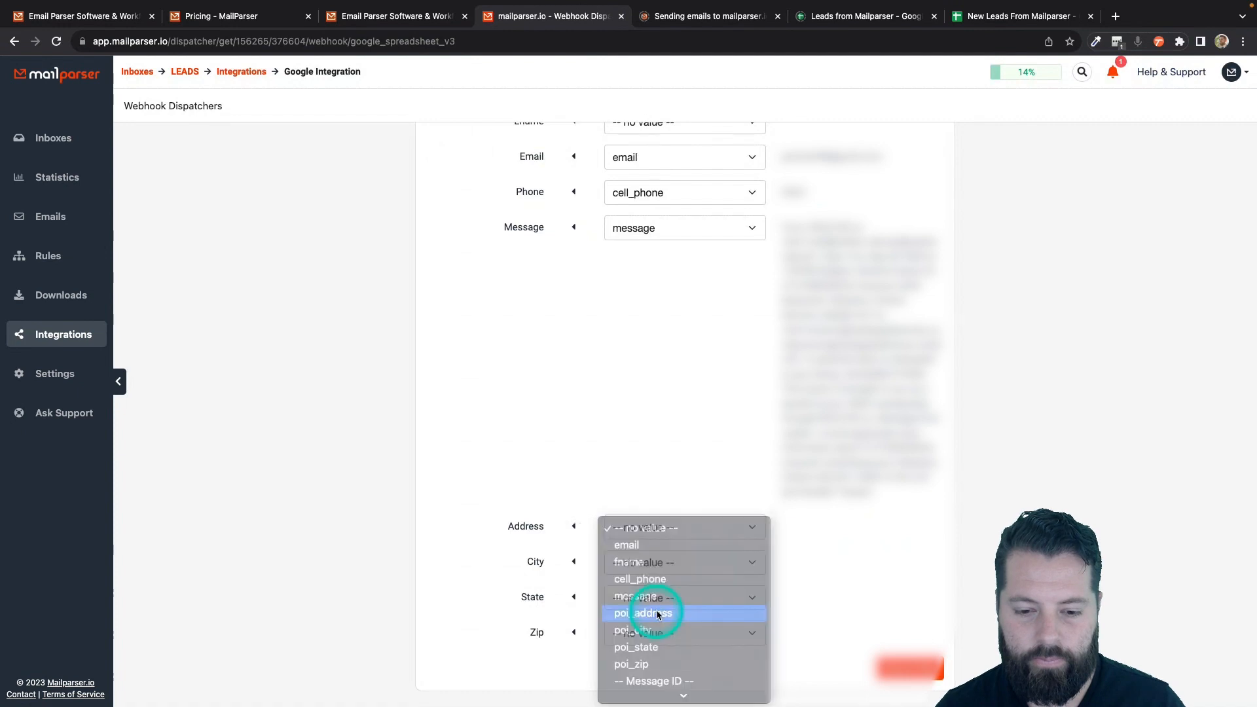
pyautogui.click(674, 575)
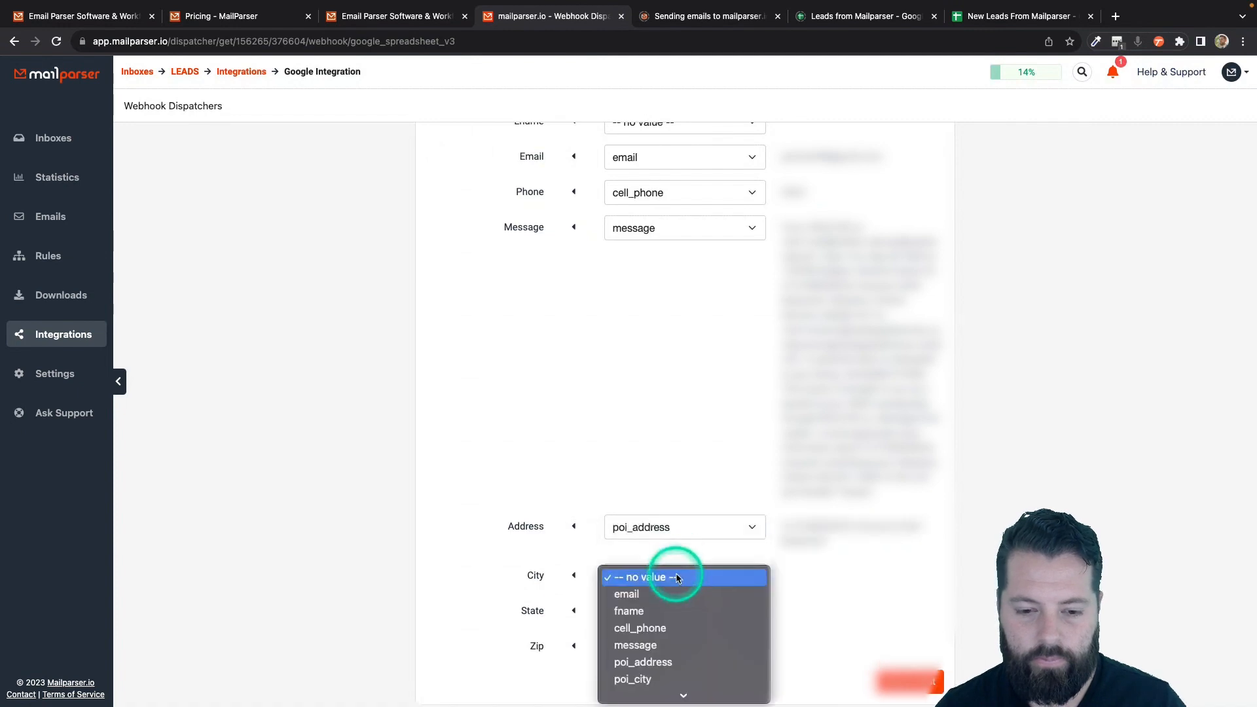
pyautogui.click(638, 679)
pyautogui.click(668, 611)
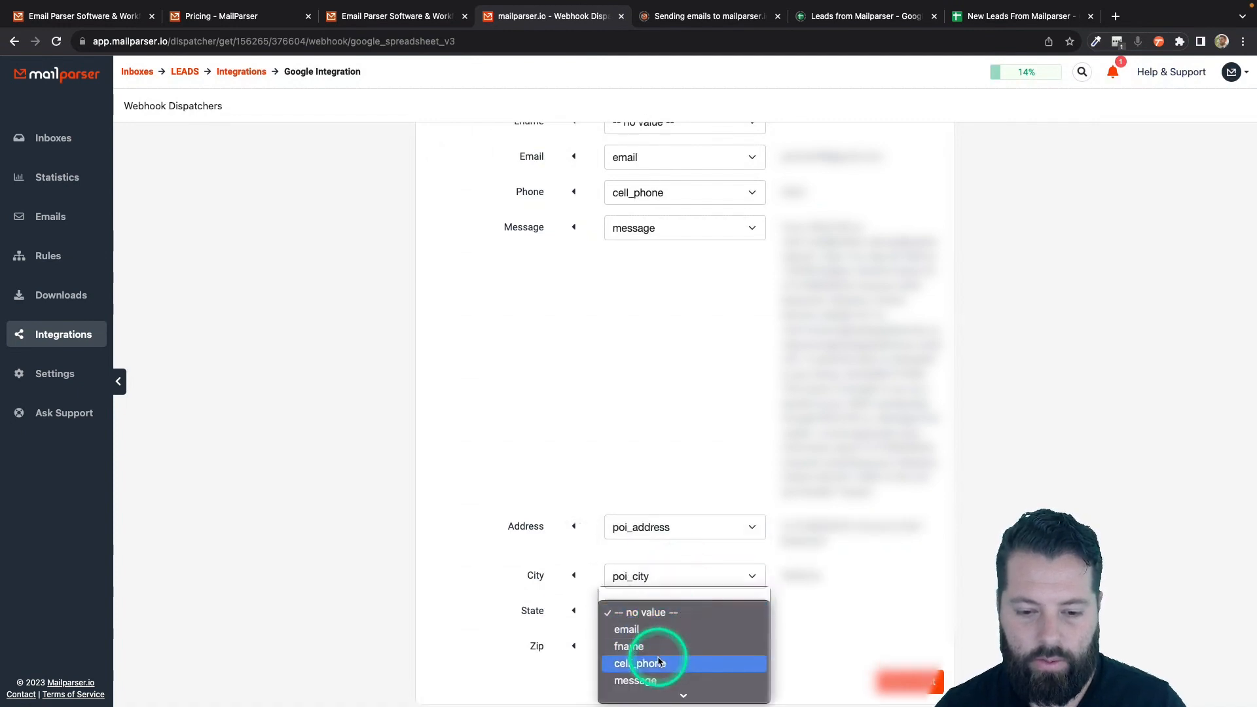
pyautogui.click(666, 612)
pyautogui.click(663, 647)
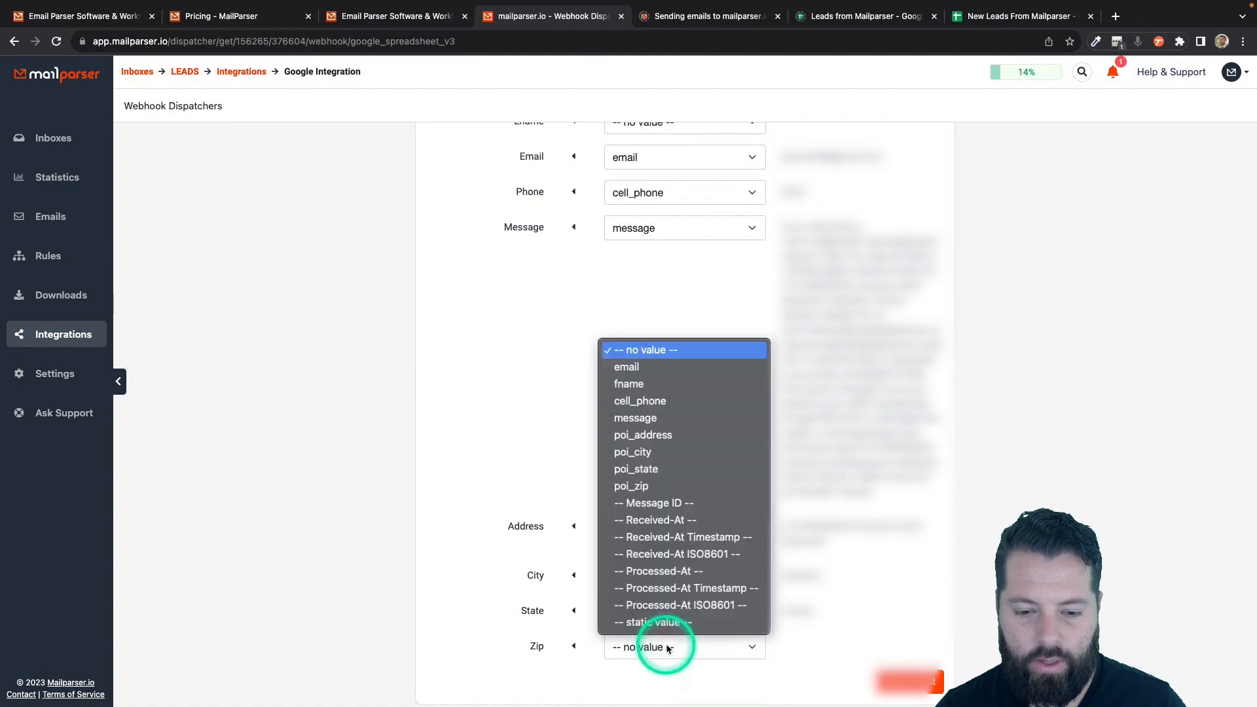
pyautogui.click(669, 491)
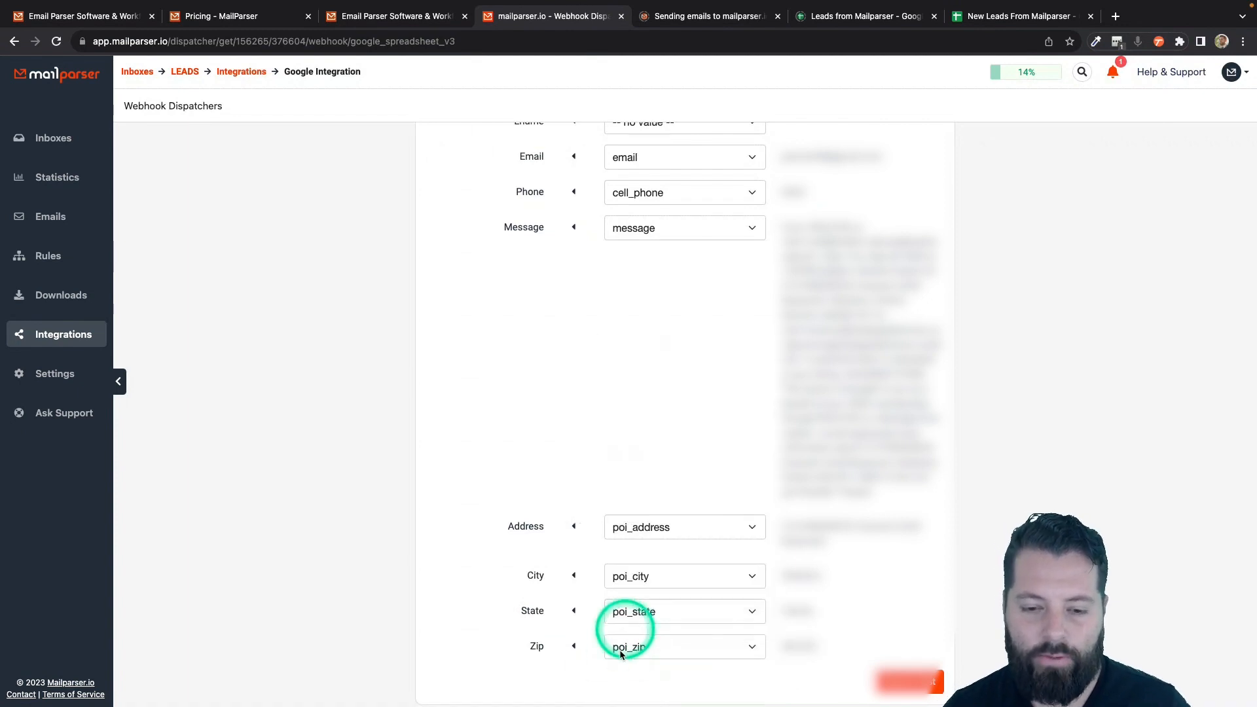
# Review the field mapping against the column headers in the New Leads From Mailparser spreadsheet.
pyautogui.scroll(1, 668, 375)
pyautogui.scroll(3, 668, 375)
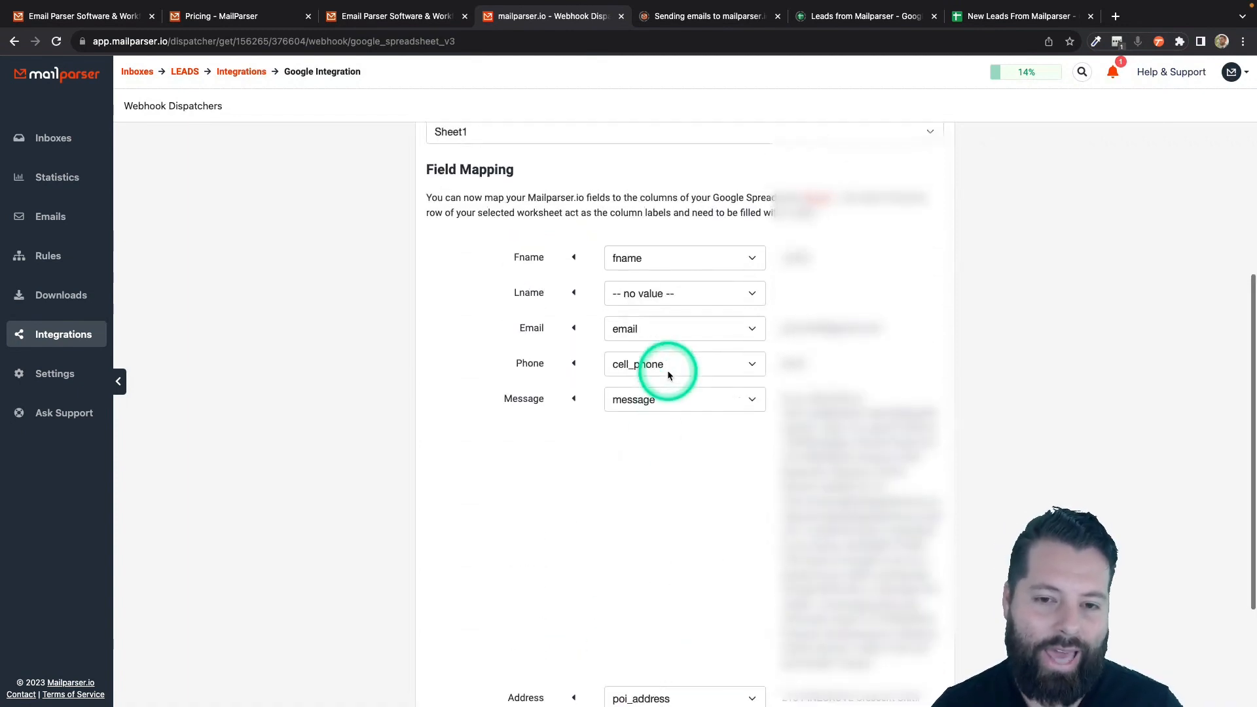
pyautogui.click(1002, 18)
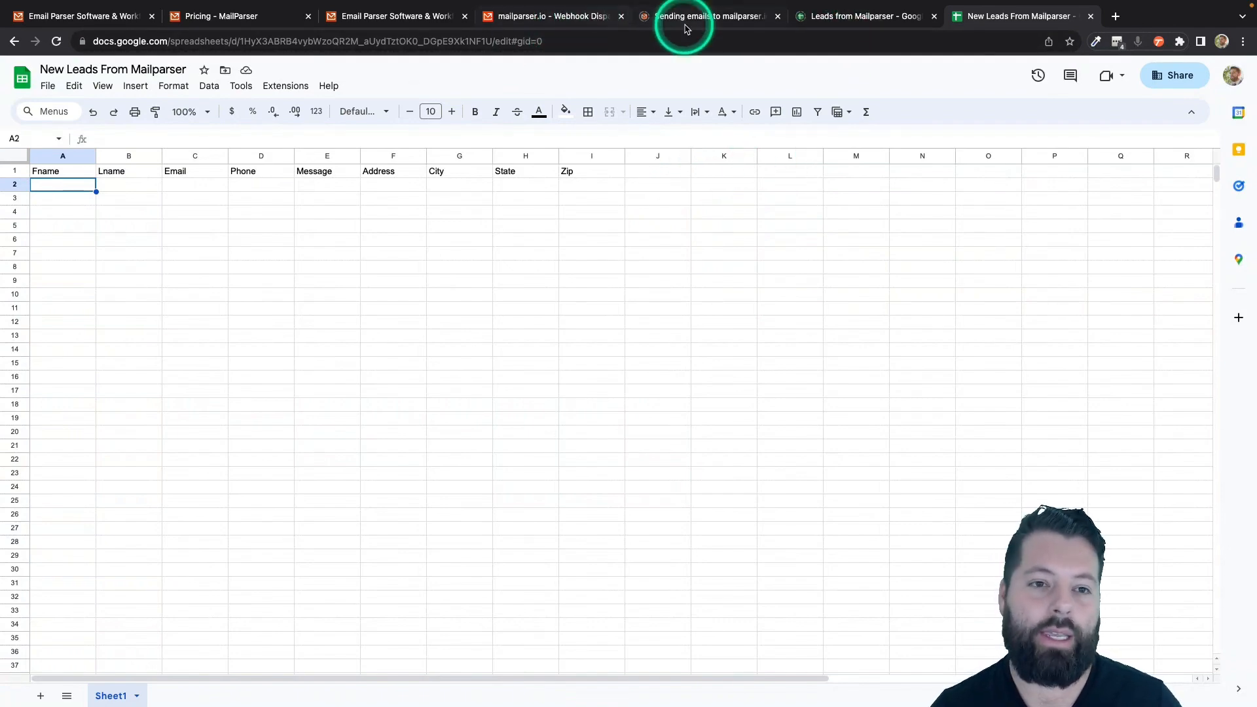
pyautogui.click(550, 16)
# Save the integration and send test data from the last e-mail to the New Leads From Mailparser spreadsheet.
pyautogui.scroll(-3, 641, 659)
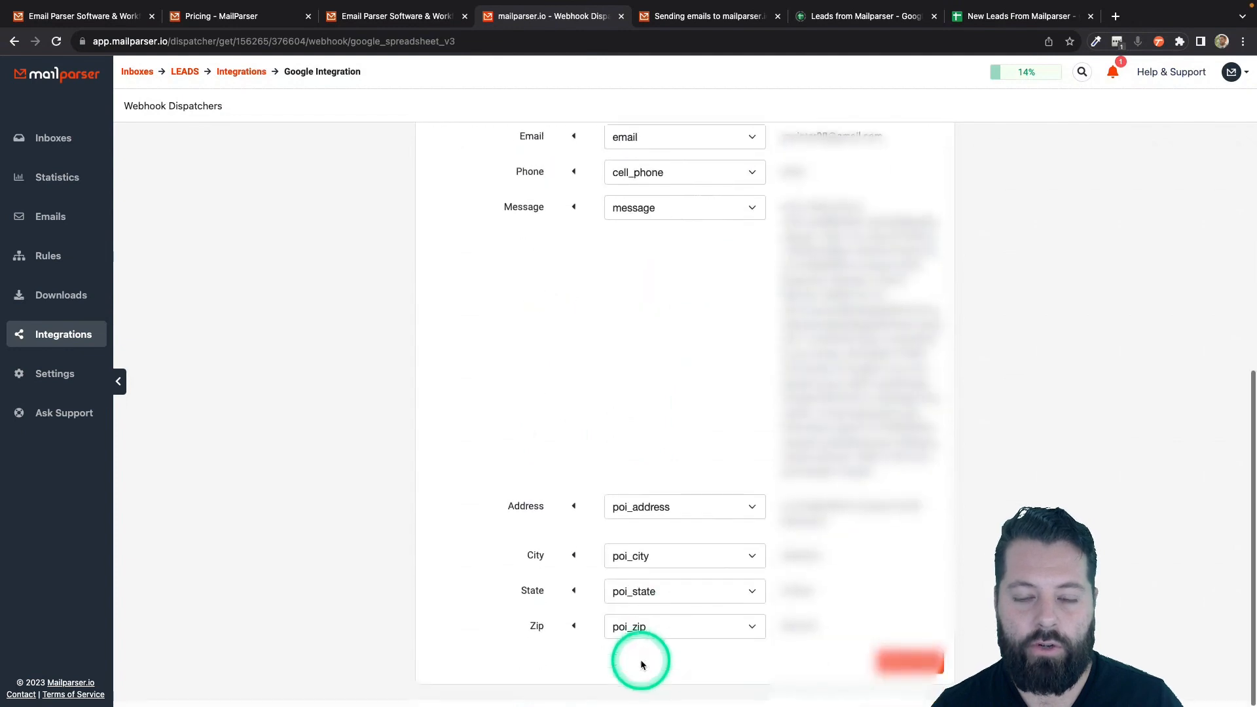
pyautogui.click(910, 658)
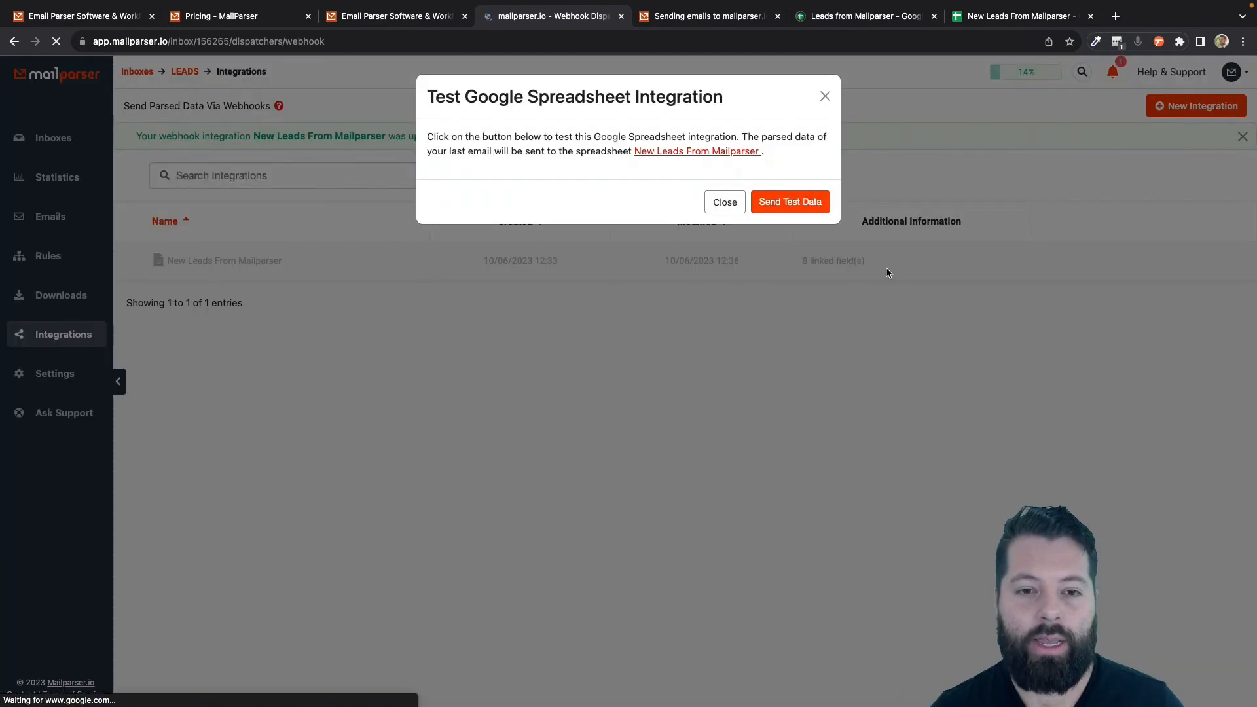
pyautogui.click(790, 203)
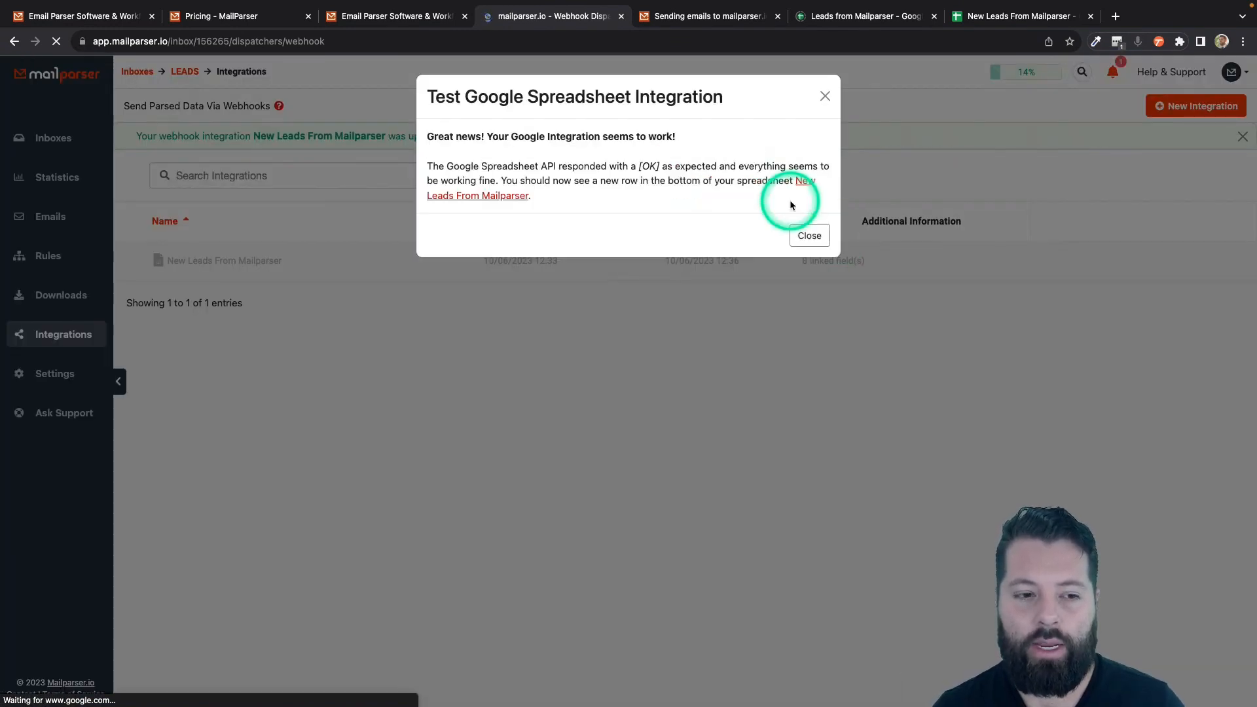
pyautogui.click(818, 236)
pyautogui.click(819, 237)
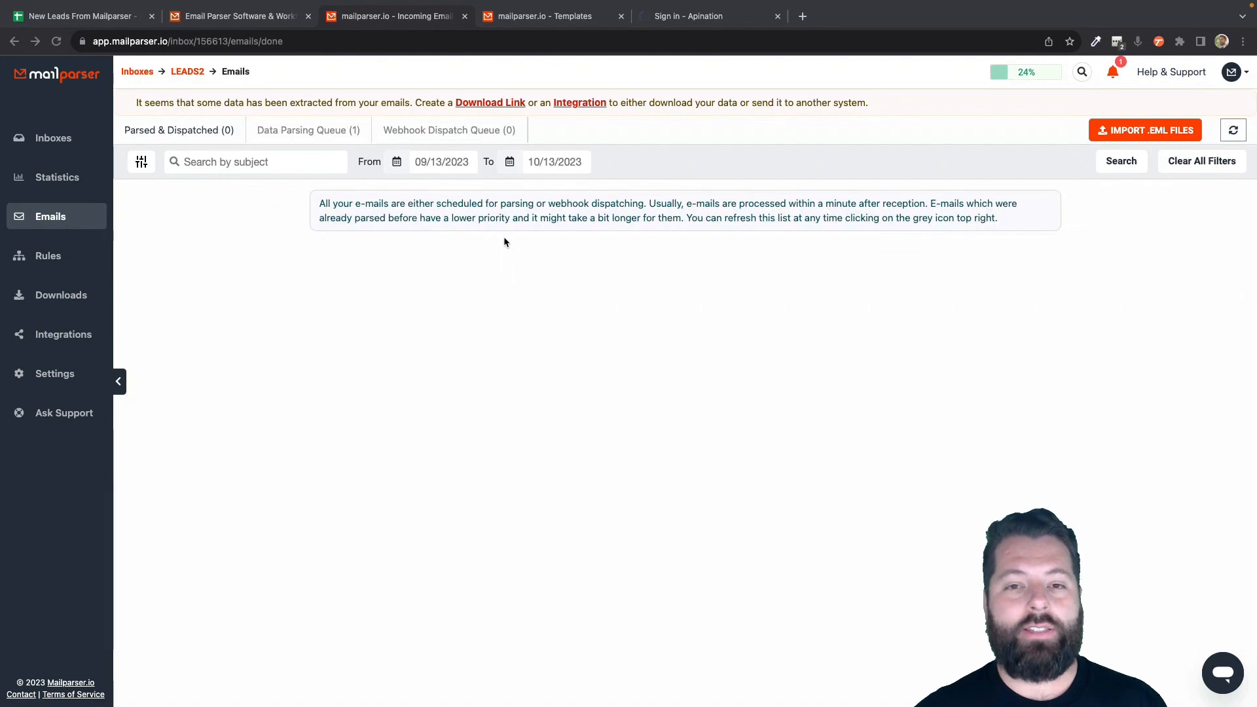
# Switch to the Apination site and examine which apps can be synced with Follow Up Boss.
pyautogui.click(683, 19)
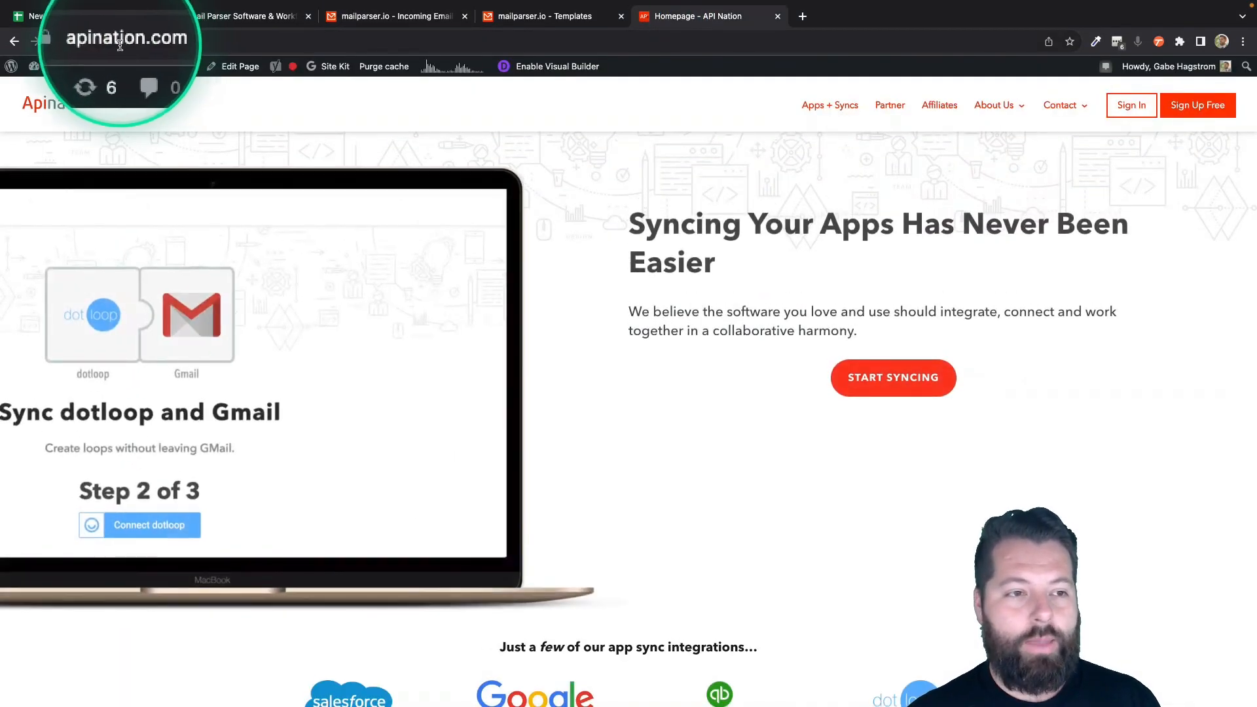
pyautogui.click(907, 385)
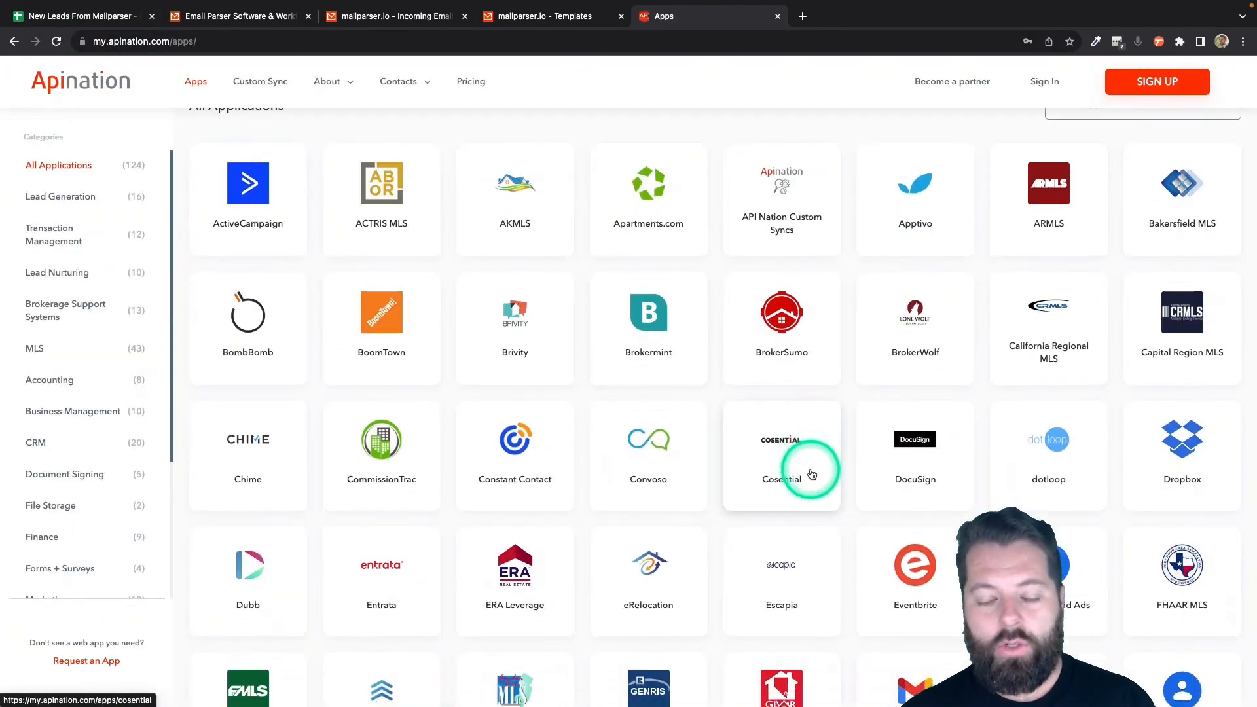
pyautogui.scroll(-4, 799, 470)
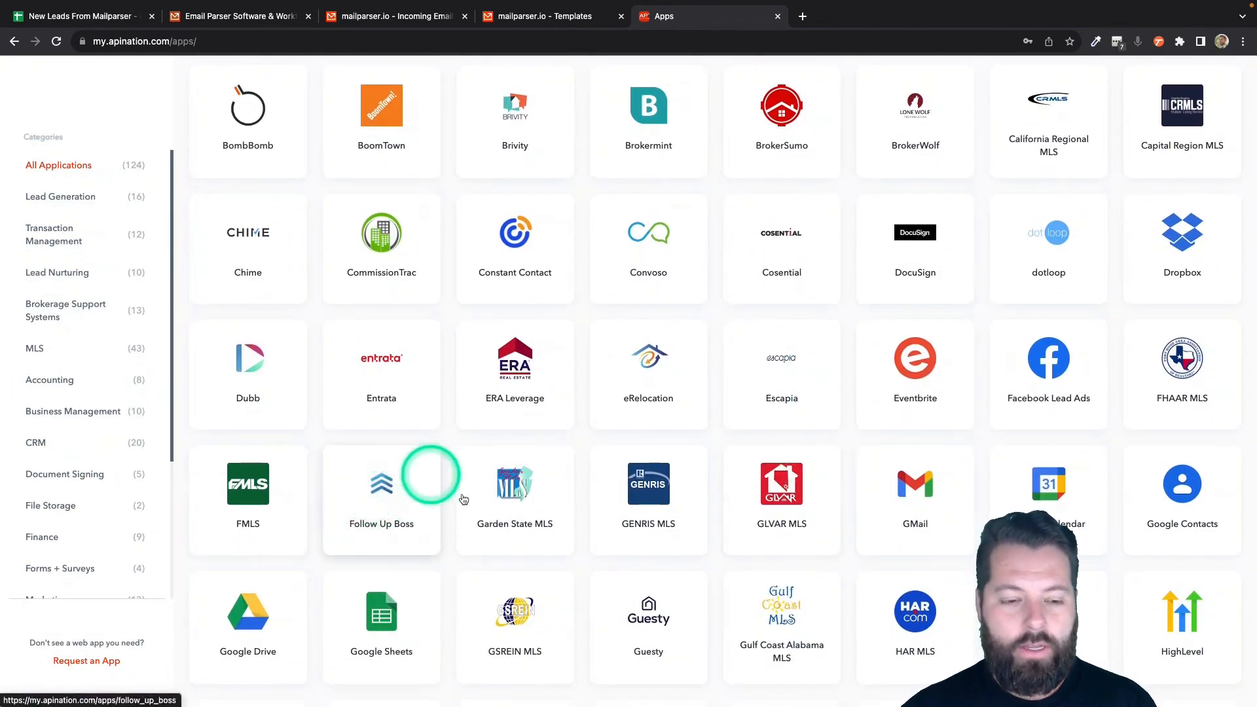
pyautogui.click(411, 497)
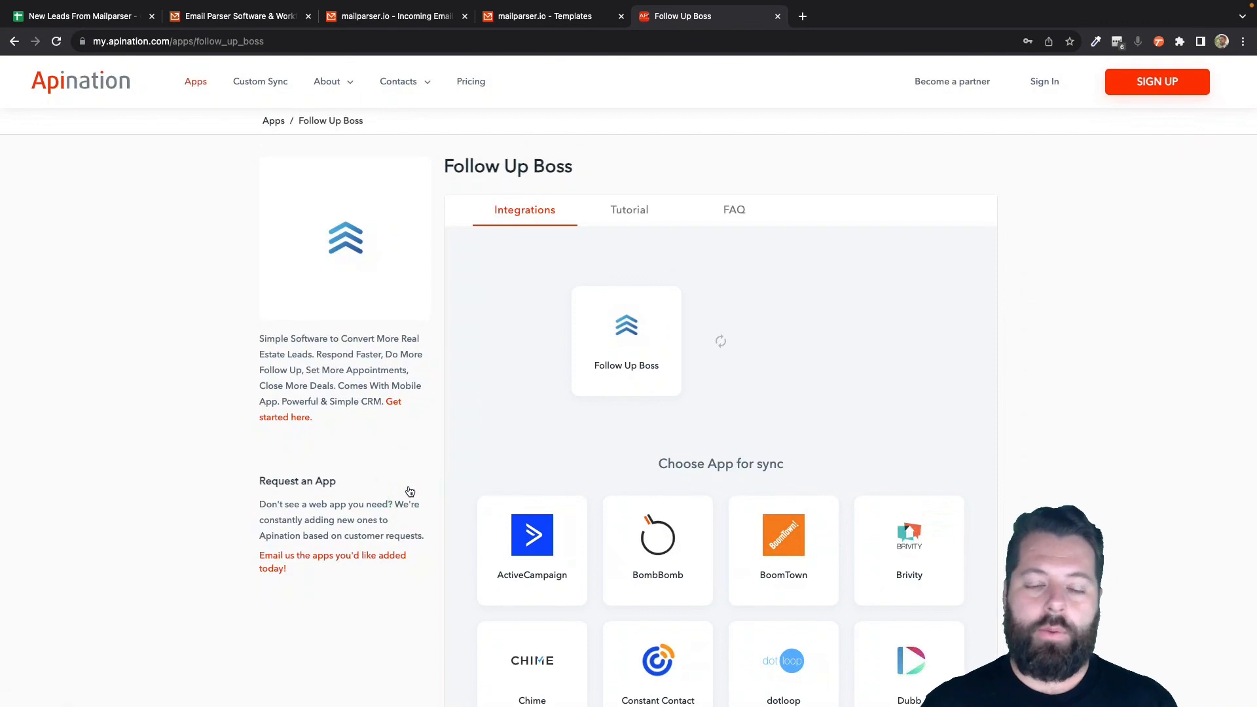
pyautogui.scroll(-3, 627, 420)
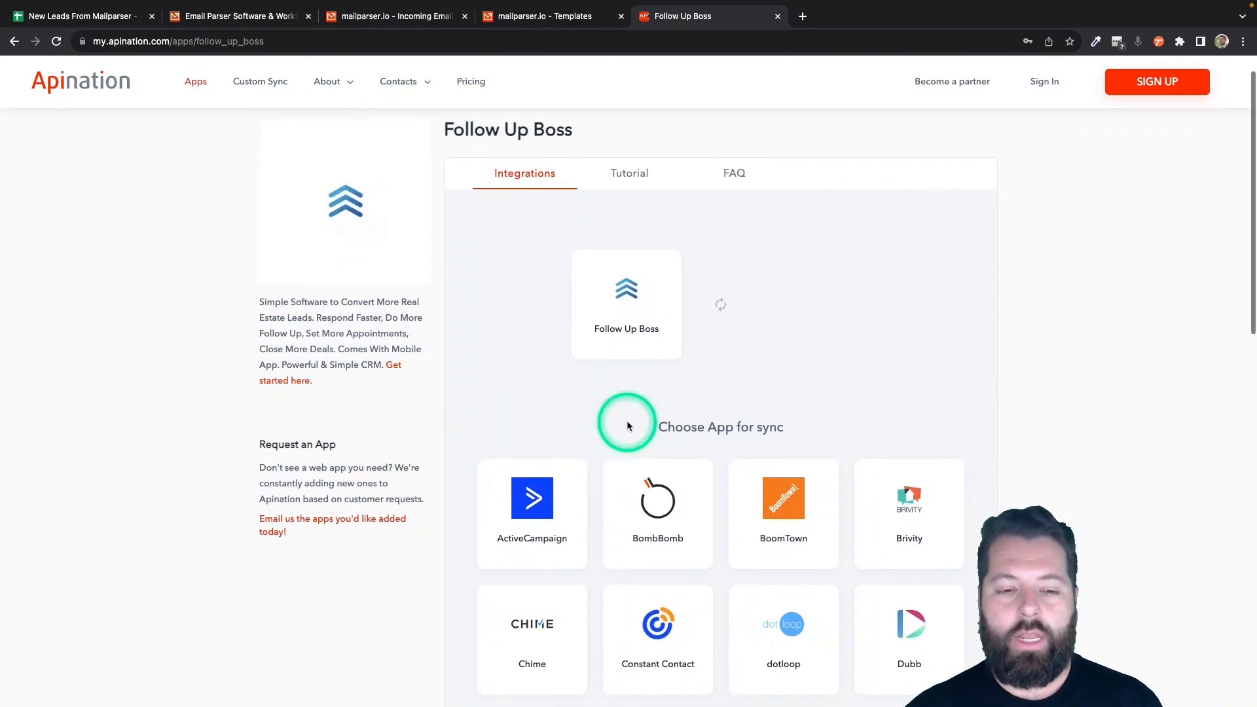
pyautogui.scroll(-4, 753, 433)
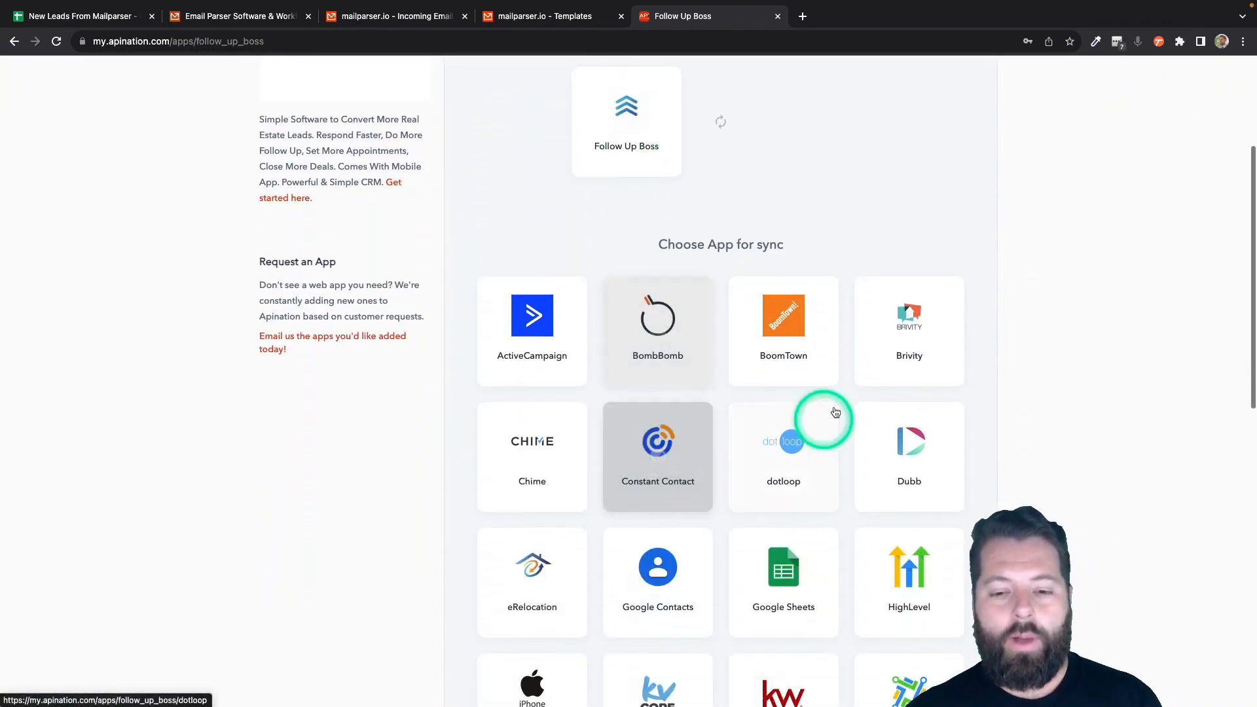
pyautogui.scroll(-7, 769, 589)
pyautogui.scroll(-10, 632, 678)
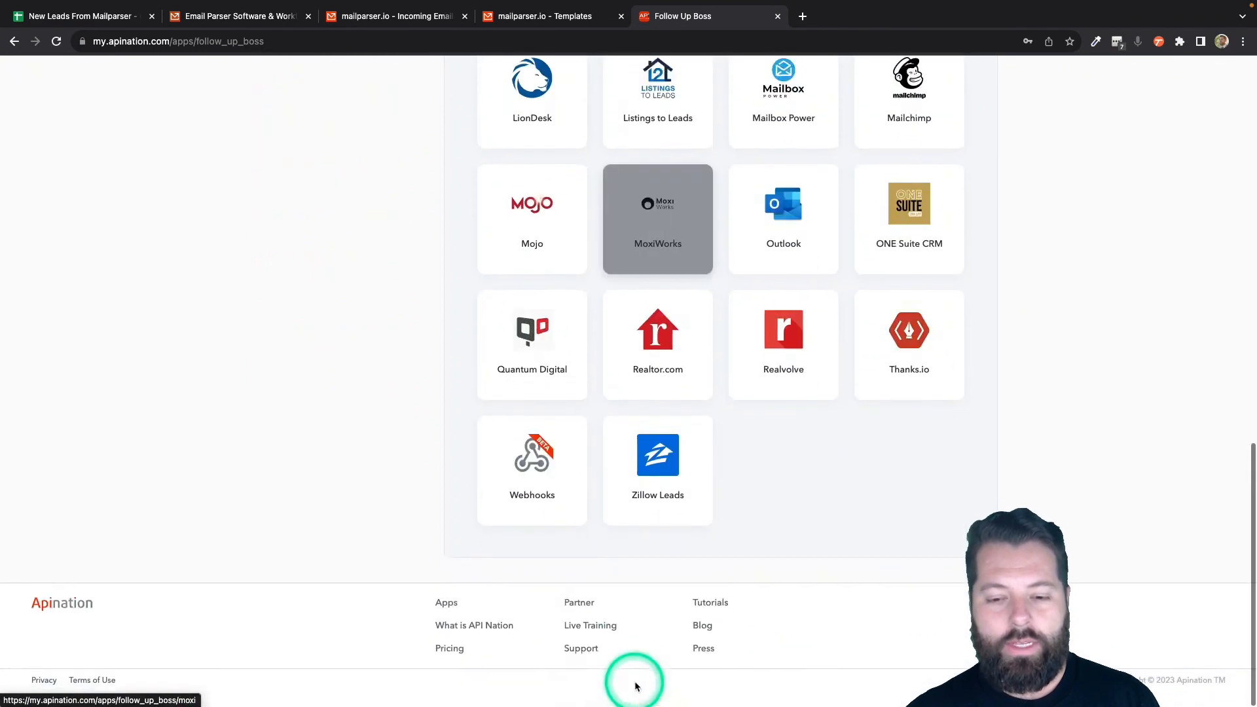
# Choose Google Sheets as the app to pair with Follow Up Boss, review the sync options and open Google Sheets Spreadsheet to Follow Up Boss contacts.
pyautogui.scroll(10, 636, 684)
pyautogui.scroll(5, 648, 655)
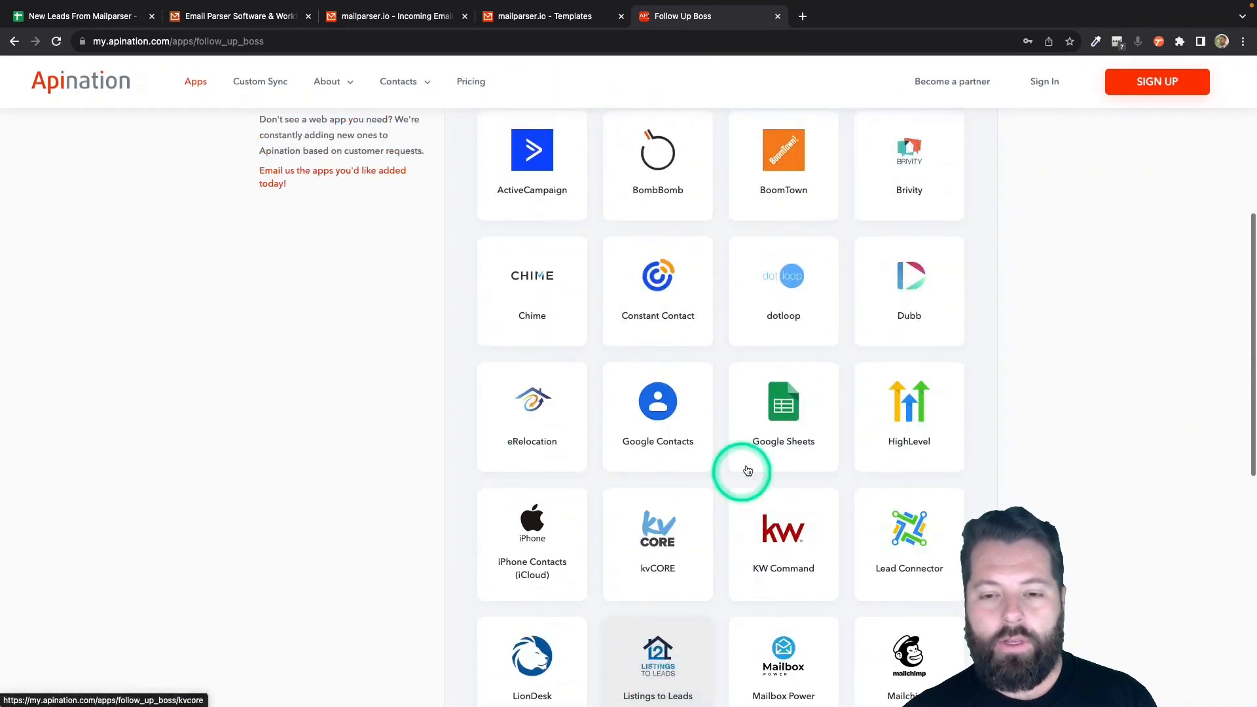
pyautogui.click(769, 423)
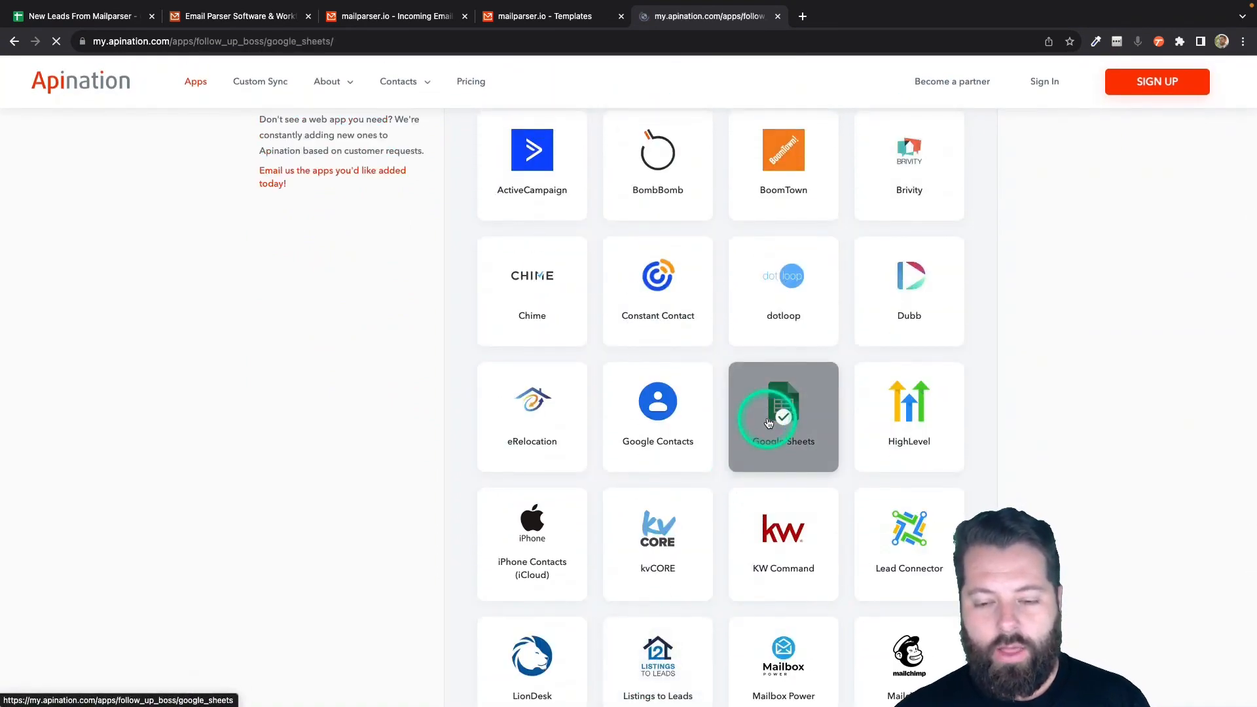
pyautogui.click(596, 480)
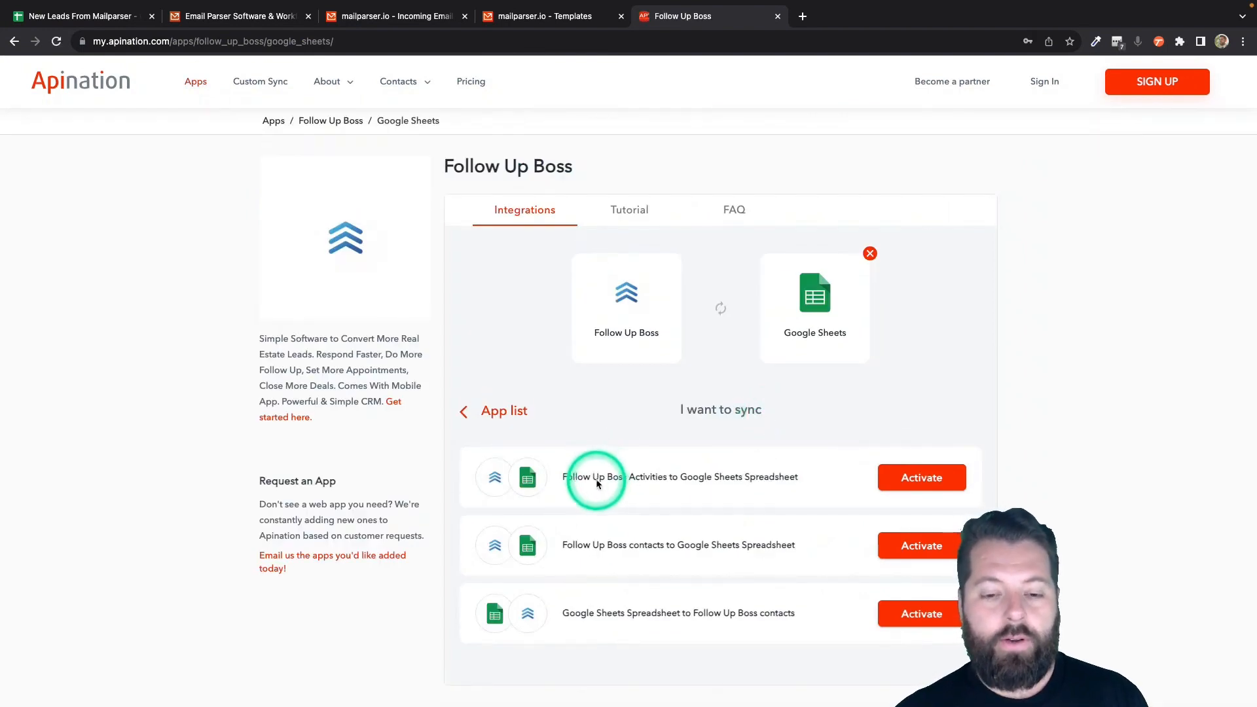
pyautogui.moveTo(627, 478); pyautogui.dragTo(668, 478)
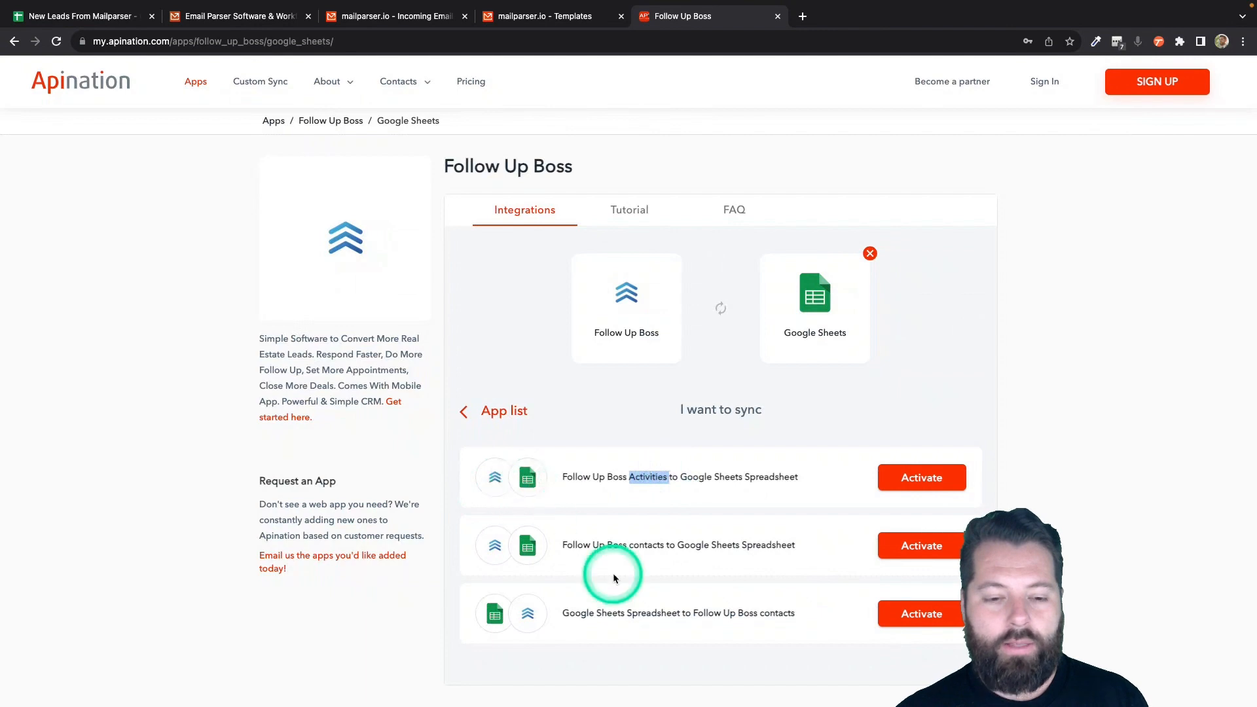
pyautogui.moveTo(627, 554); pyautogui.dragTo(723, 549)
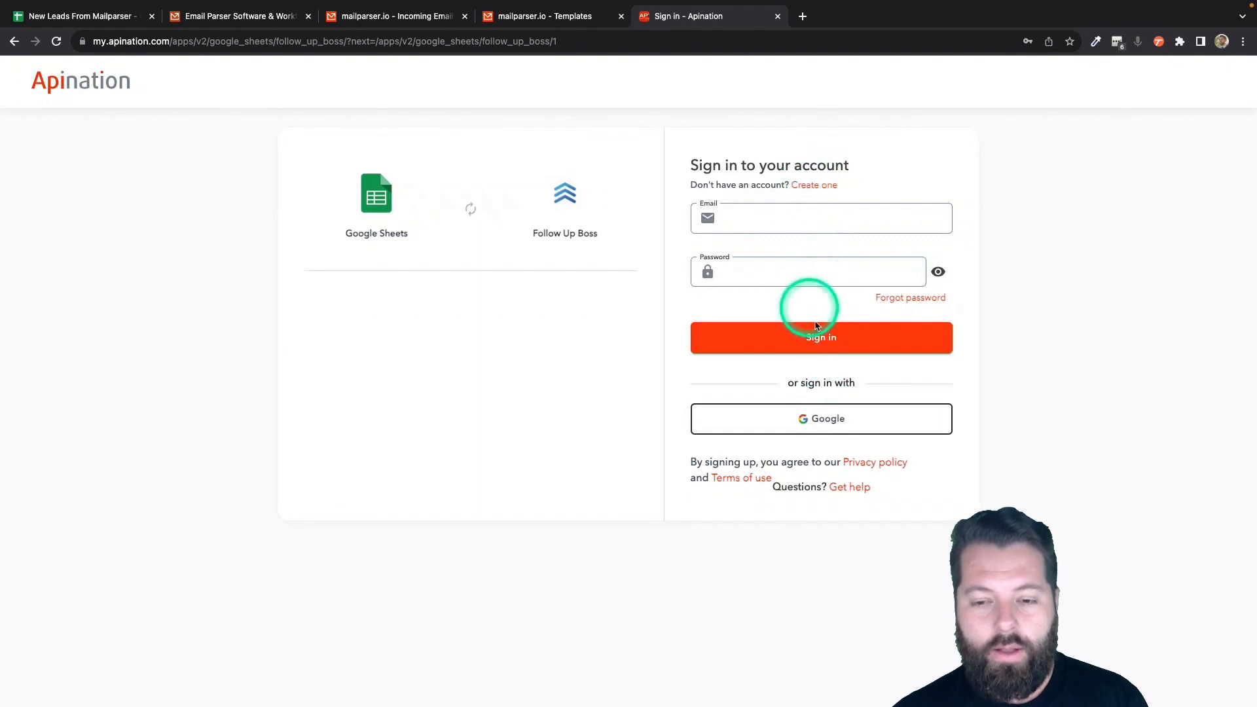
# Sign in with the Google account and connect the same account for Google Sheets, allowing access to its spreadsheets.
pyautogui.click(825, 417)
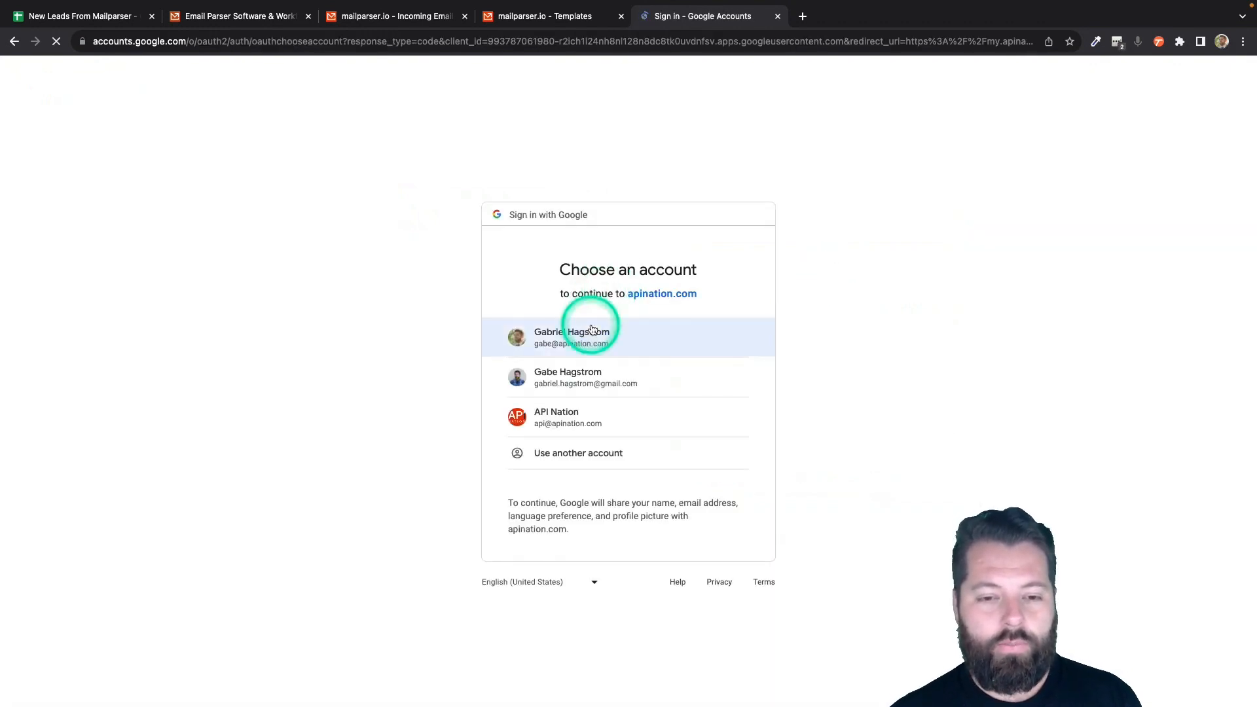
pyautogui.click(591, 333)
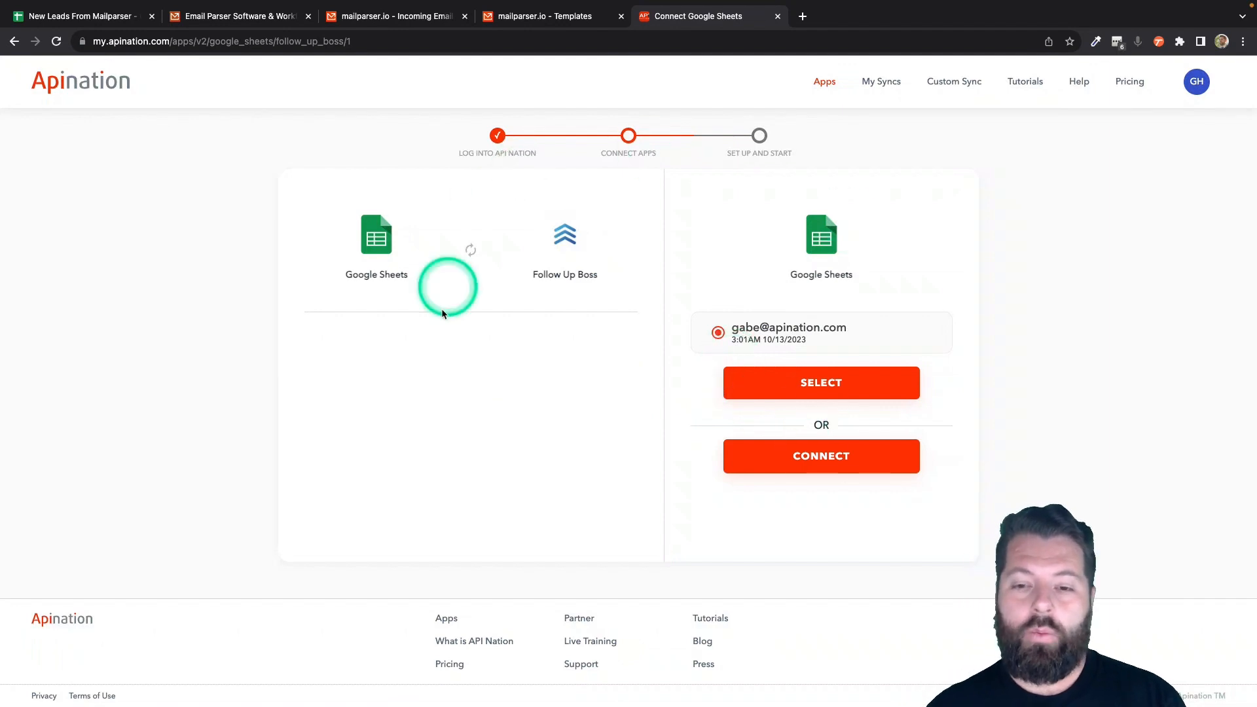
pyautogui.click(836, 462)
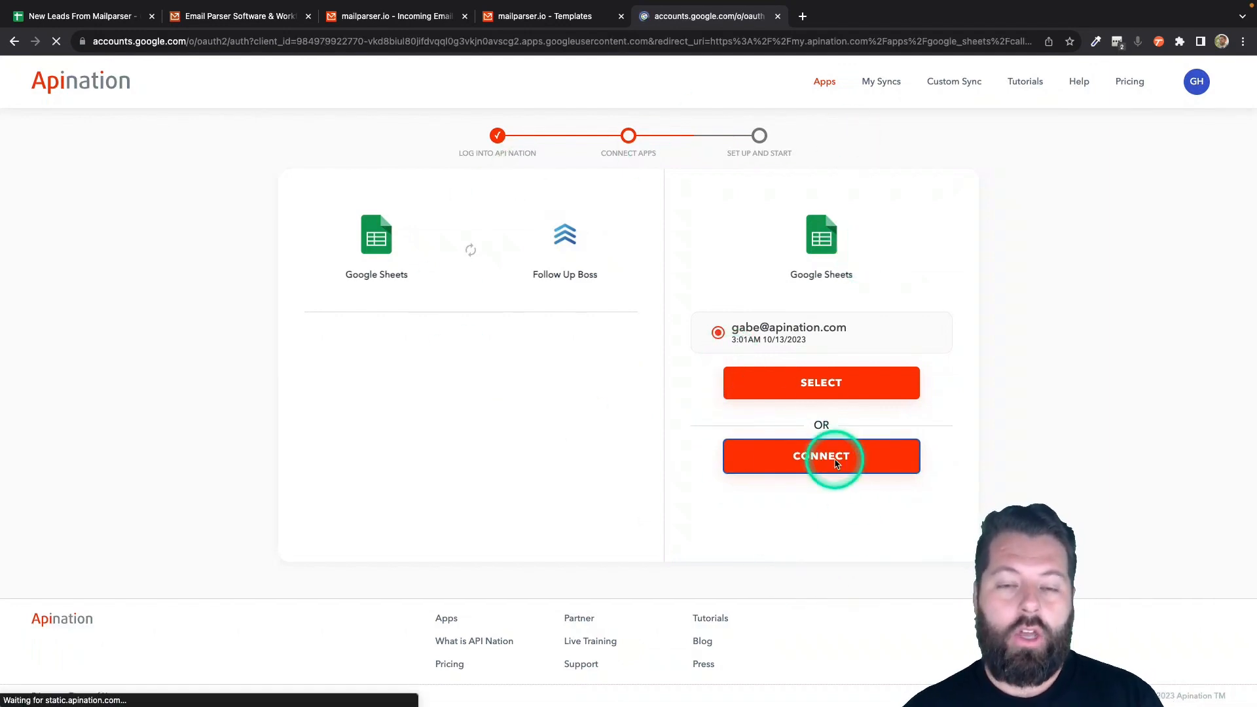
pyautogui.click(563, 326)
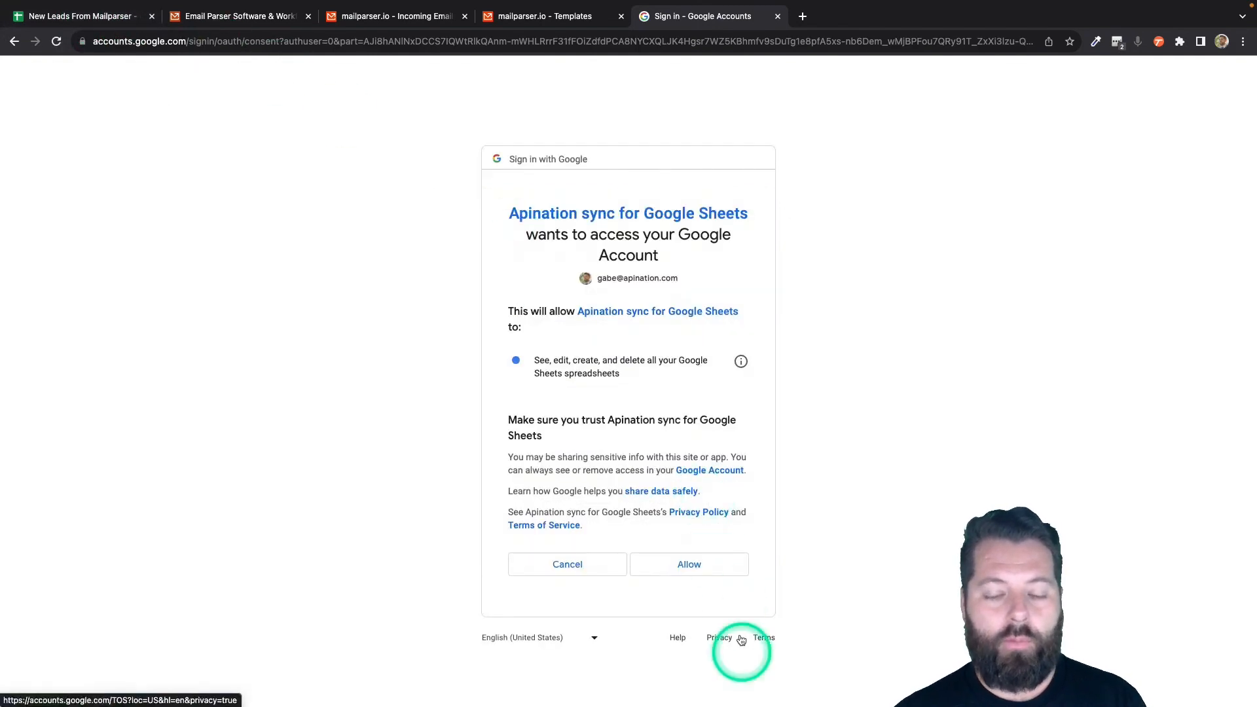
pyautogui.click(717, 565)
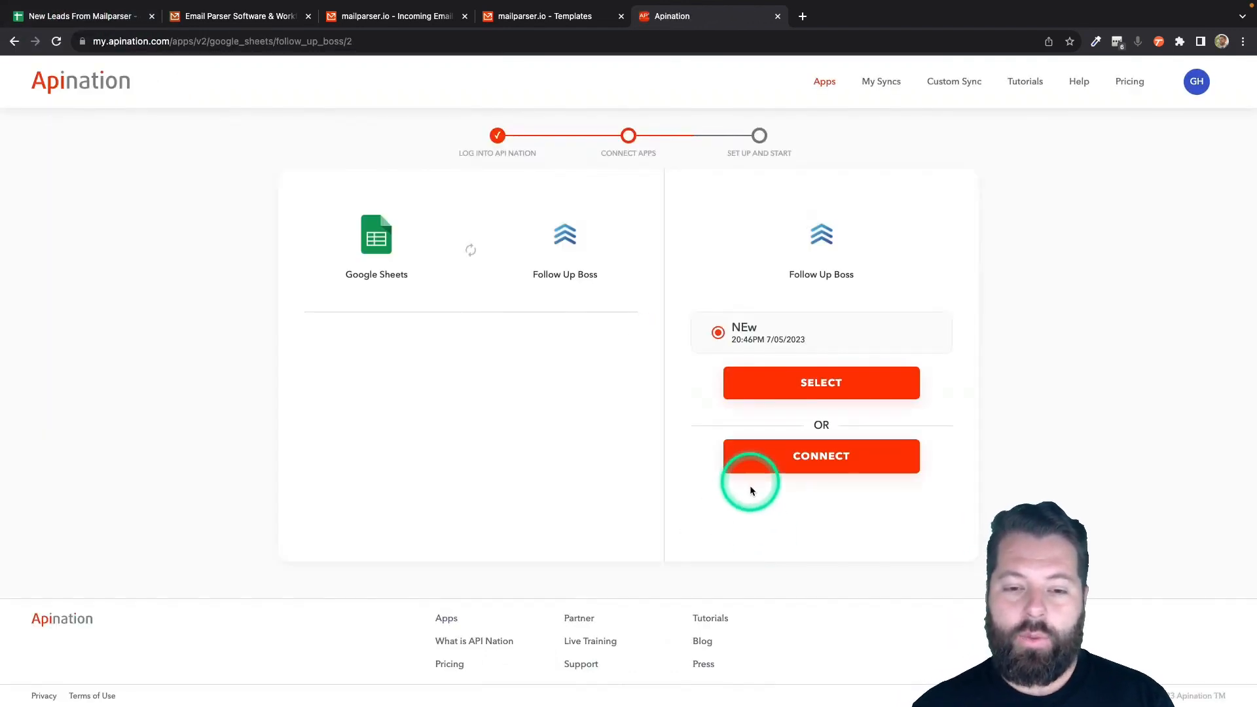
# Start a new Follow Up Boss connection, enter a company name for it and check where the API key is found.
pyautogui.click(845, 467)
pyautogui.click(533, 355)
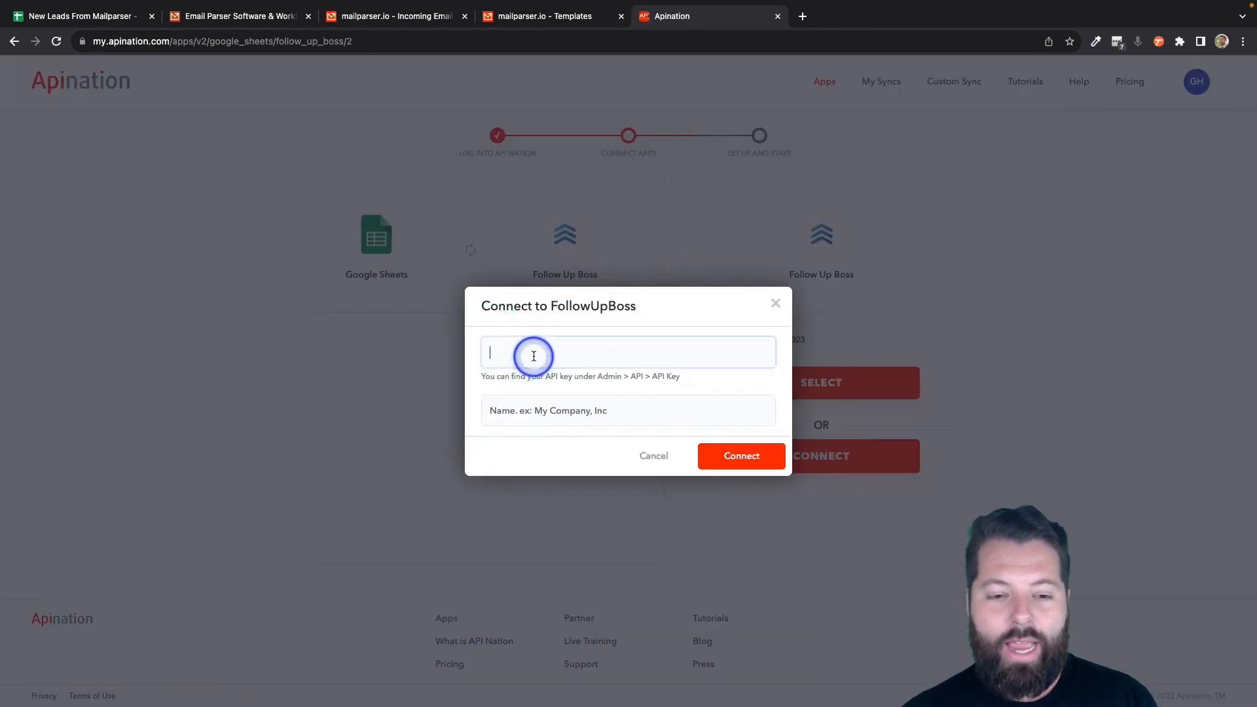
pyautogui.click(527, 412)
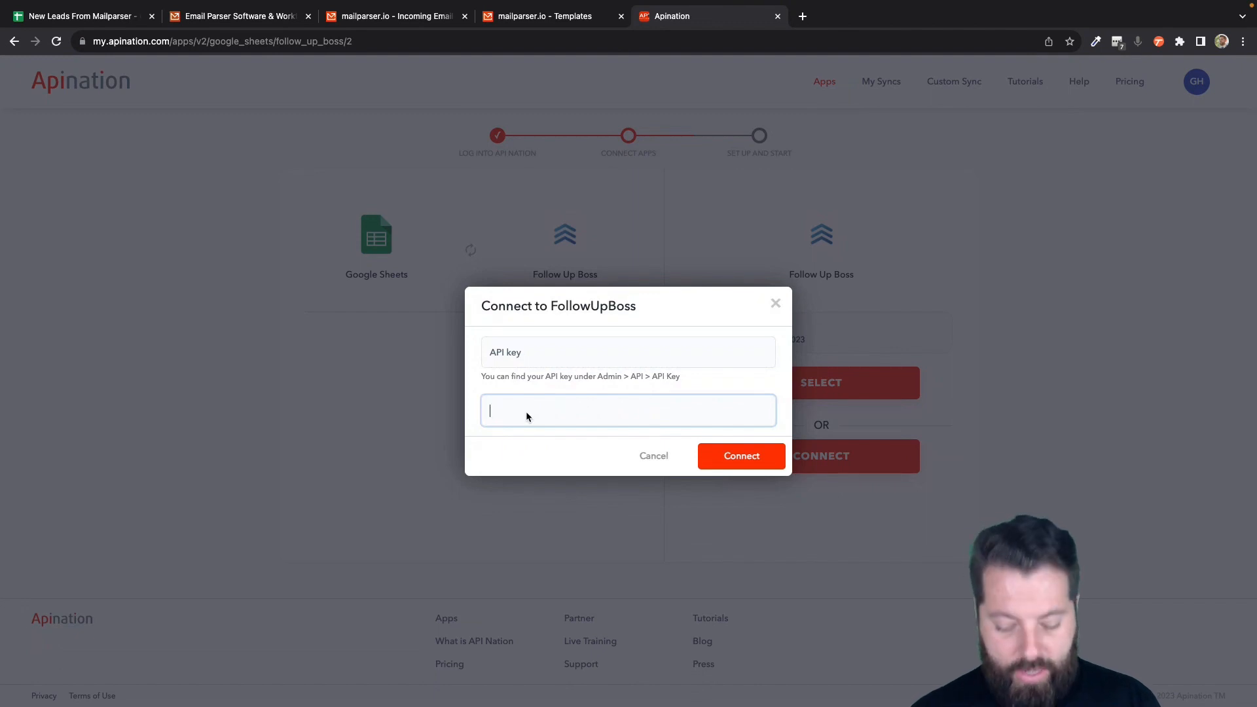
pyautogui.write('Gabe Co')
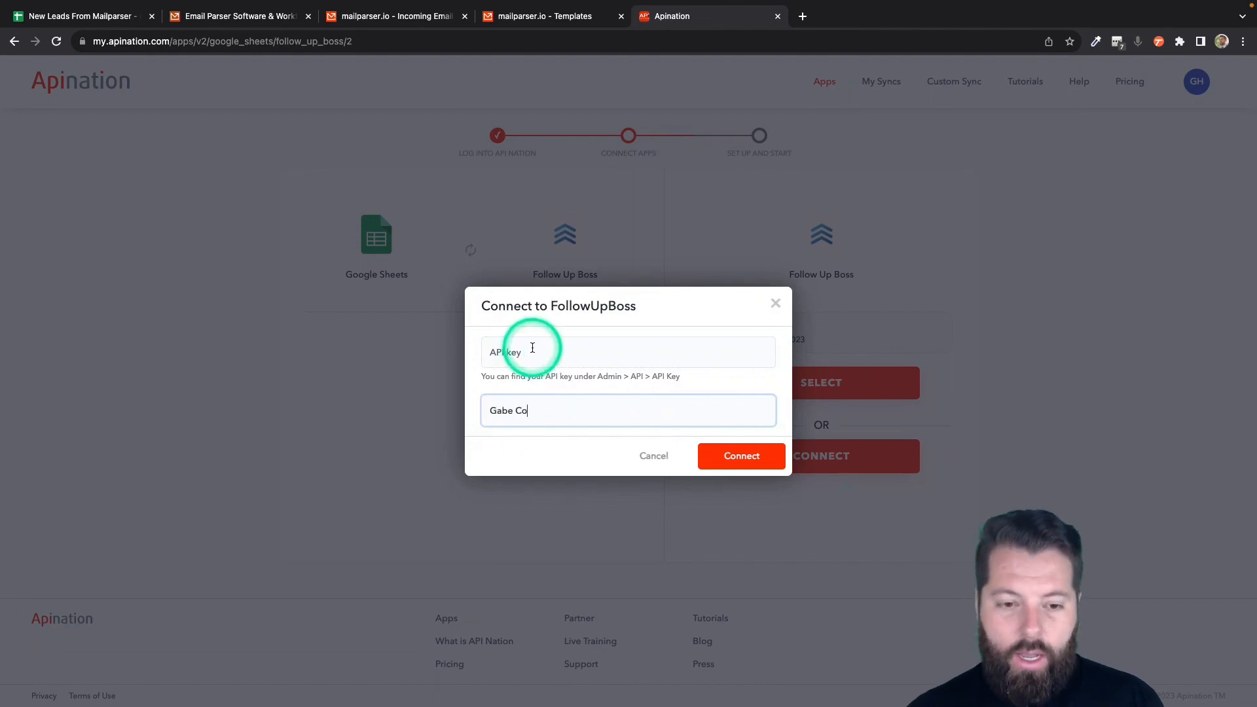
pyautogui.click(599, 383)
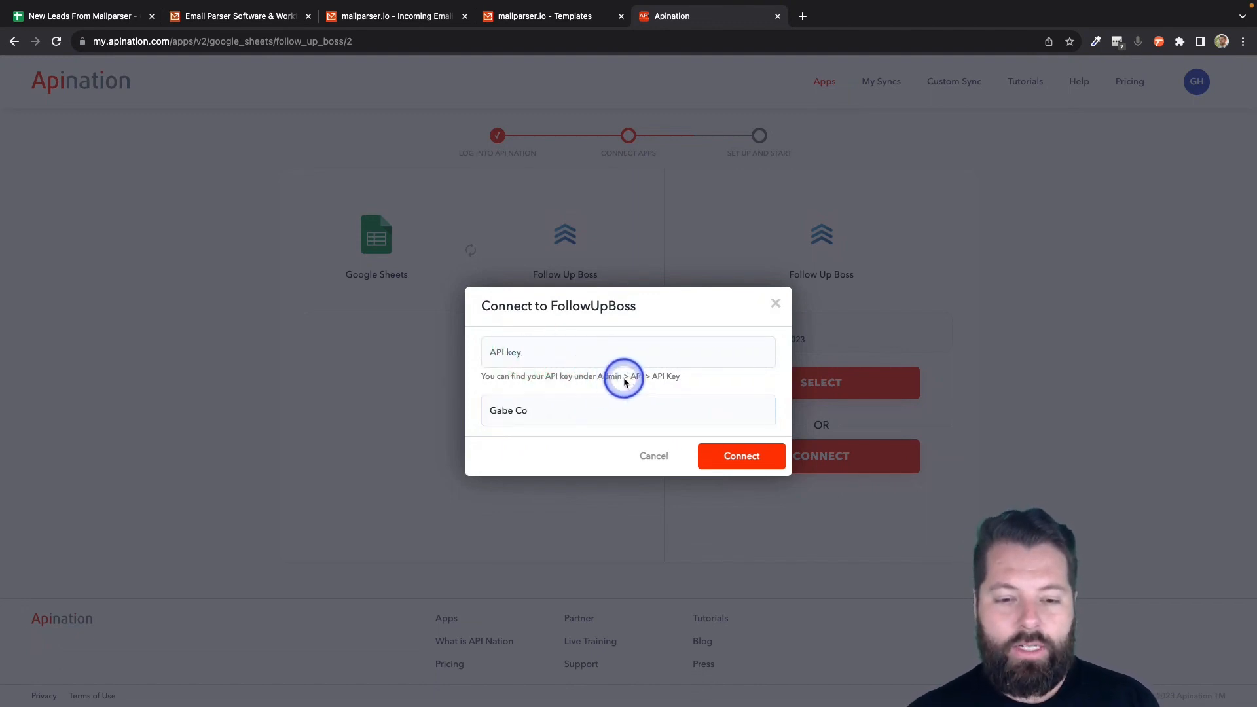
# Open Follow Up Boss in a new browser tab and go to the API settings in its admin area.
pyautogui.click(803, 18)
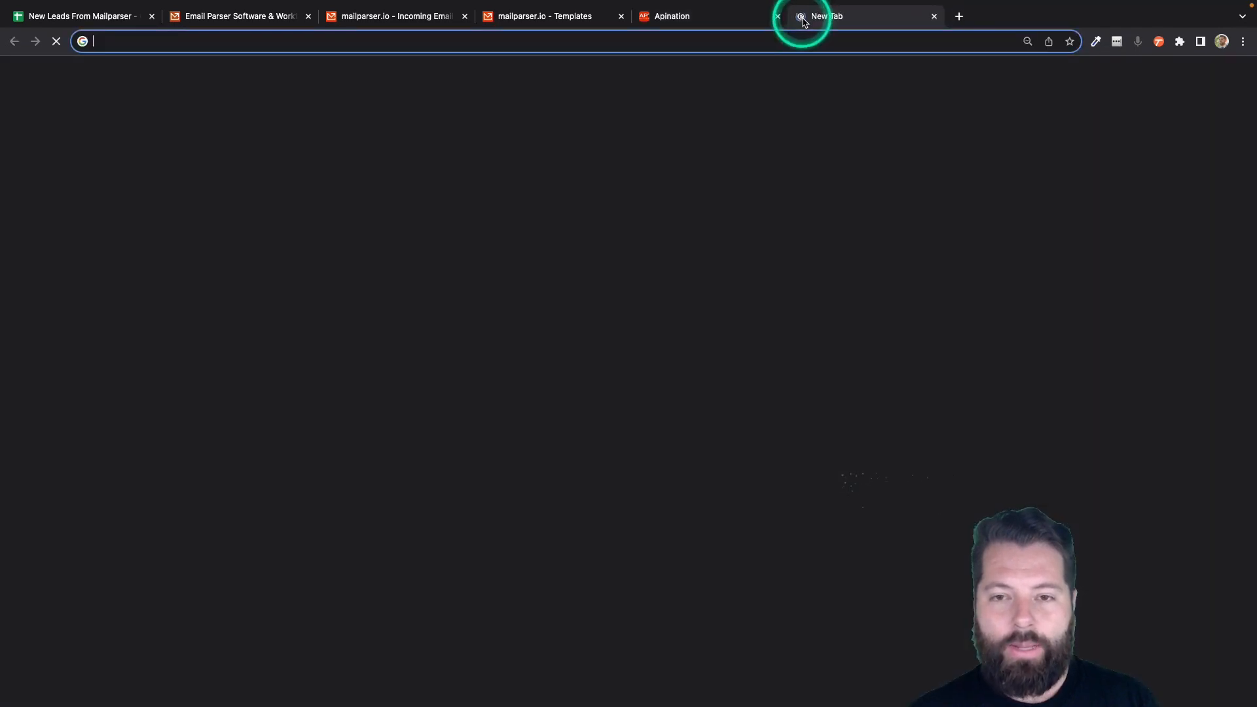
pyautogui.write('follow')
pyautogui.press('Return')
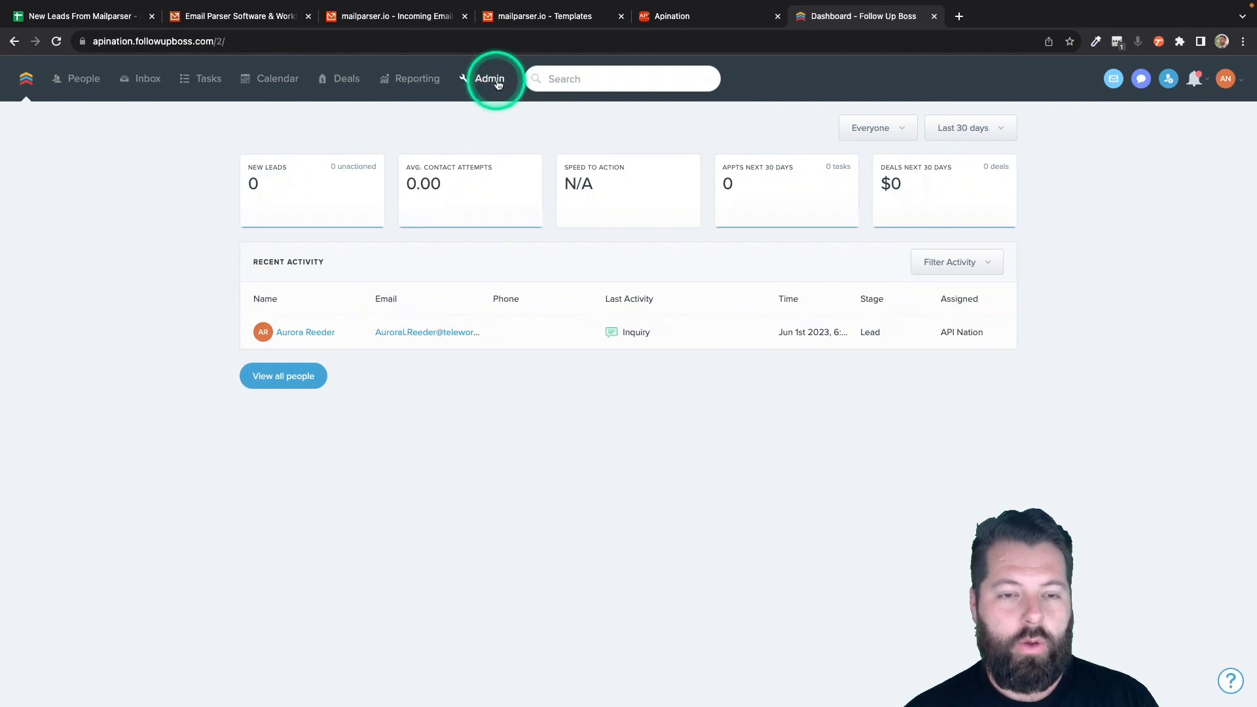
pyautogui.click(493, 80)
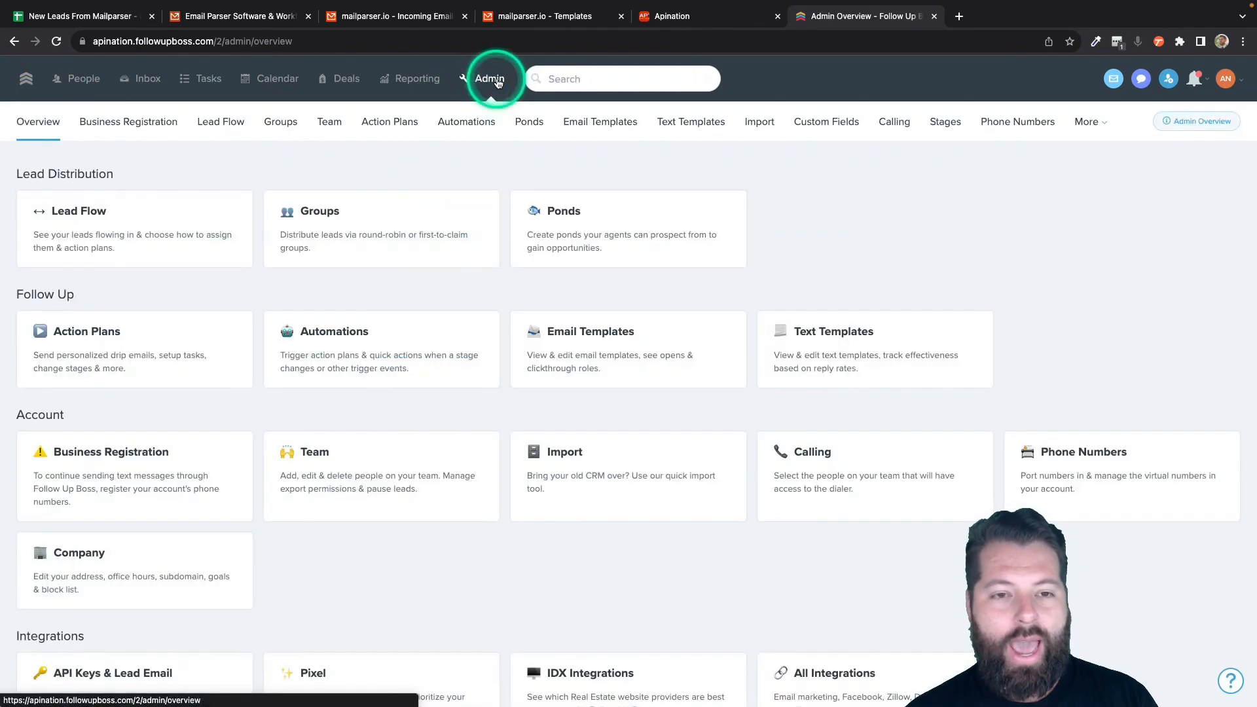
pyautogui.click(1089, 122)
pyautogui.click(1026, 224)
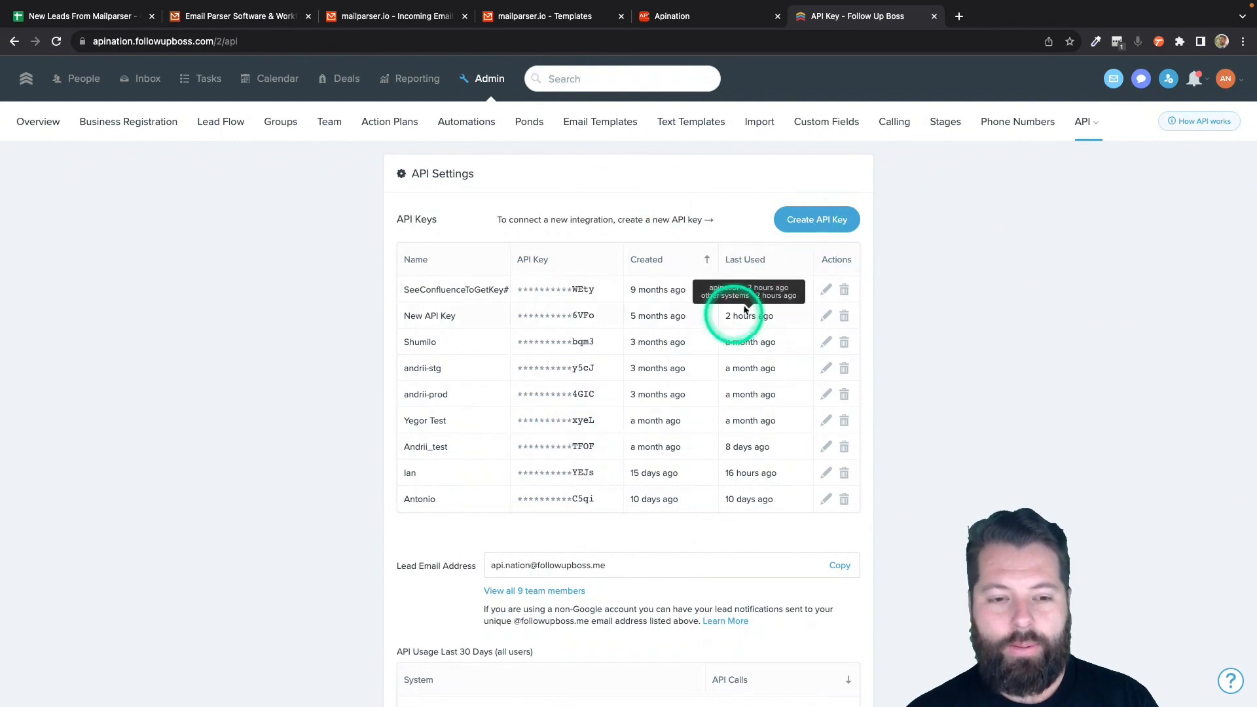
# Create a new API key named with the account owner's first name and copy the generated key.
pyautogui.click(818, 223)
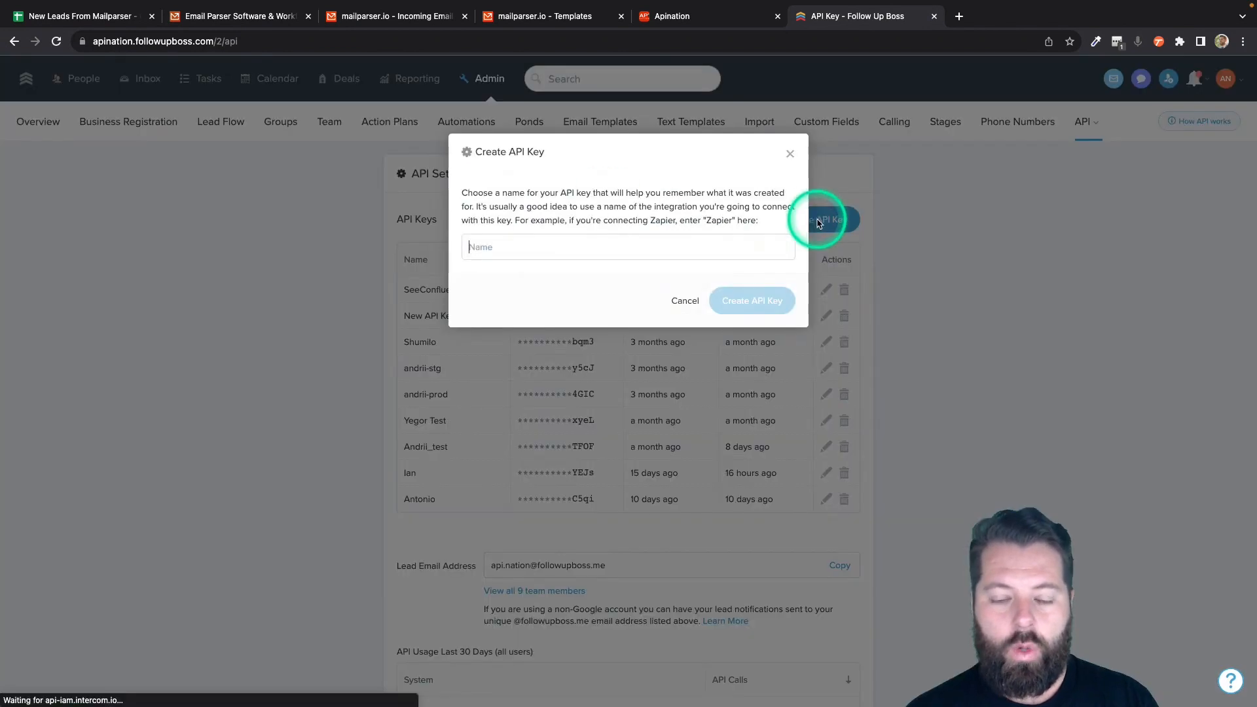
pyautogui.click(629, 250)
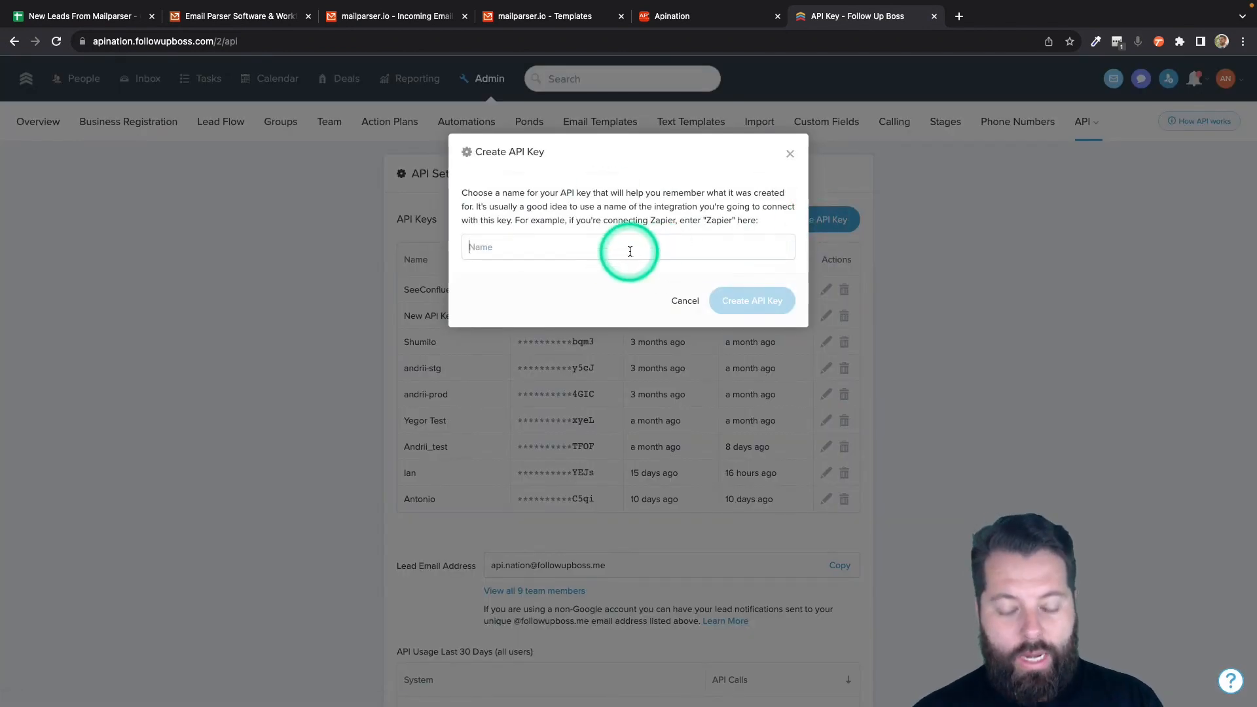
pyautogui.write('Gabe')
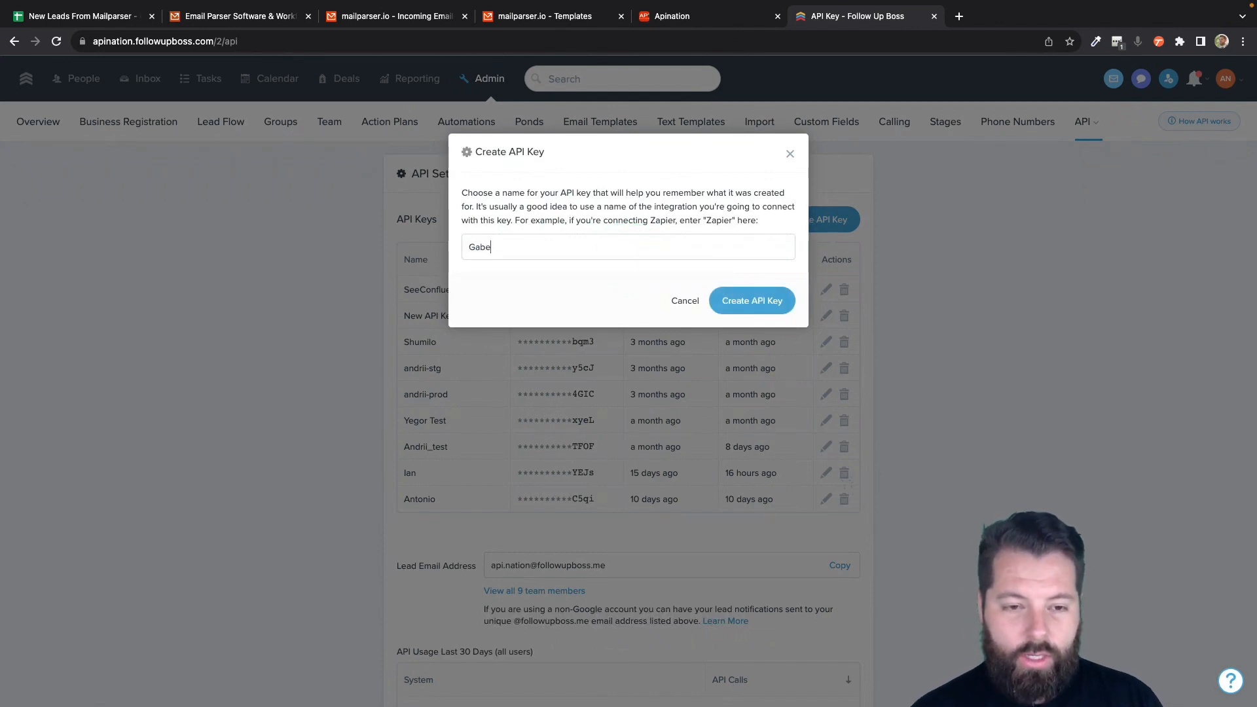
pyautogui.click(762, 300)
pyautogui.click(486, 209)
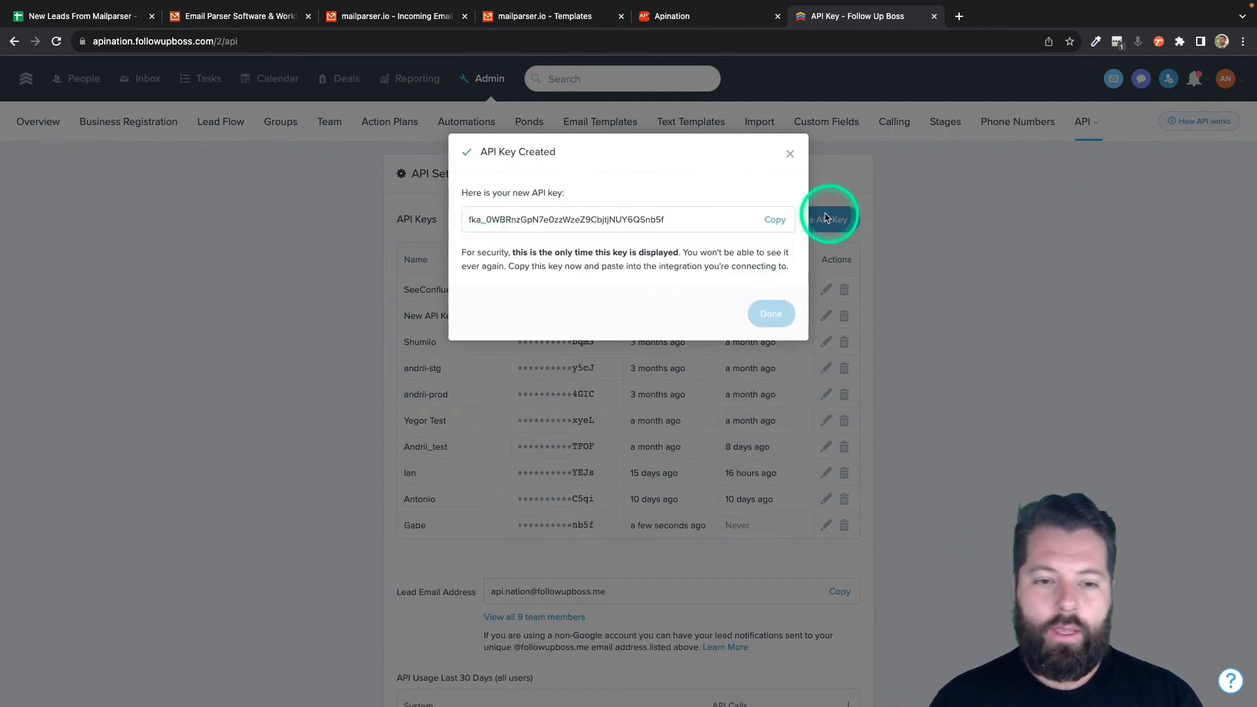
pyautogui.click(772, 219)
# Switch back to Apination, enter the API key for the Follow Up Boss connection and connect it.
pyautogui.click(663, 18)
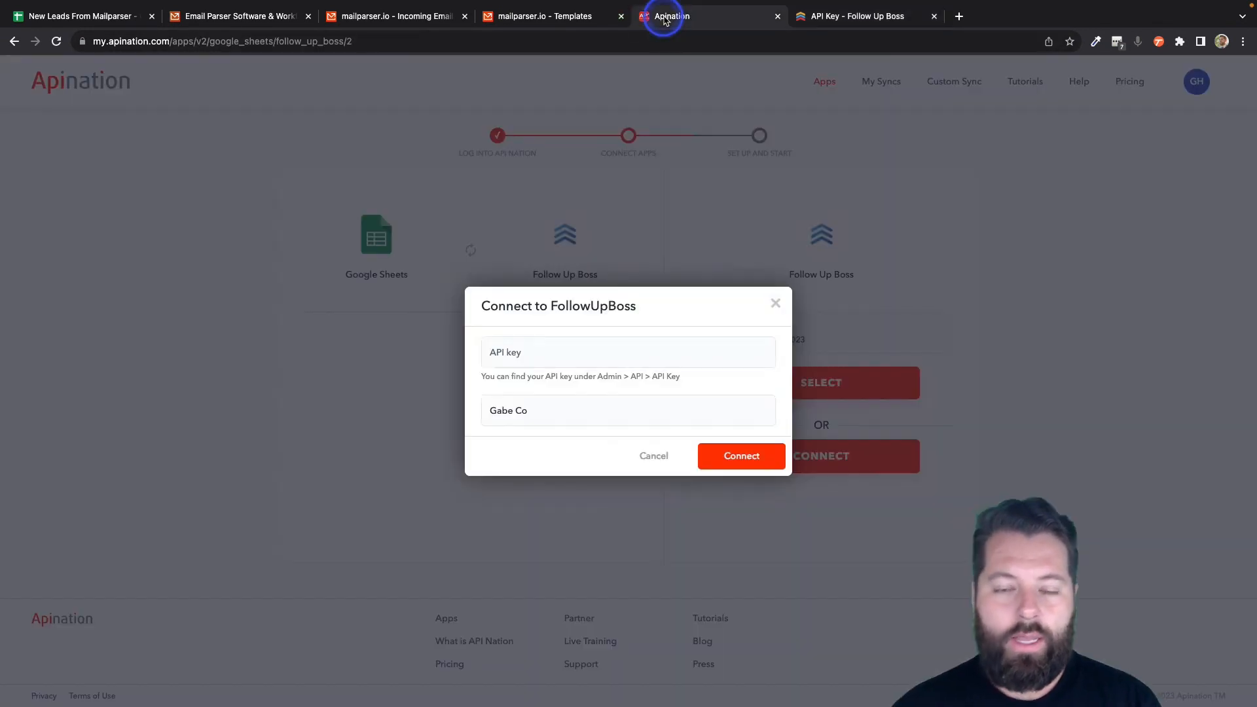
pyautogui.click(647, 345)
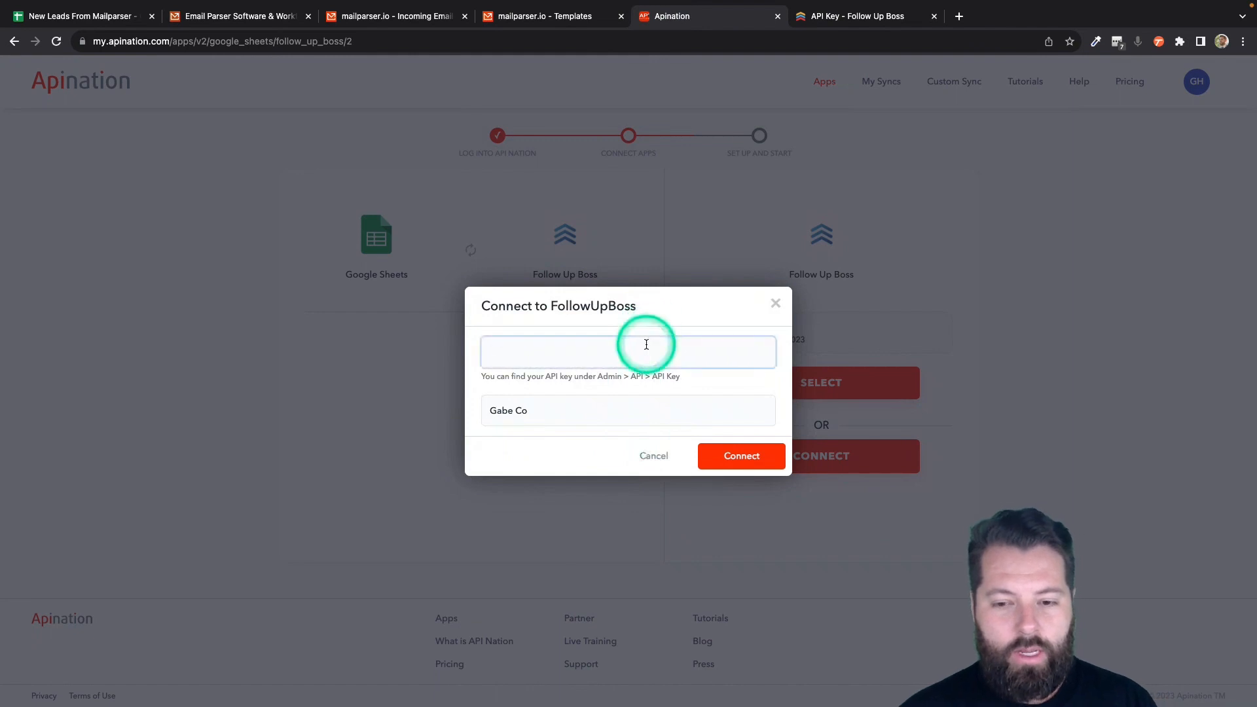
pyautogui.click(706, 456)
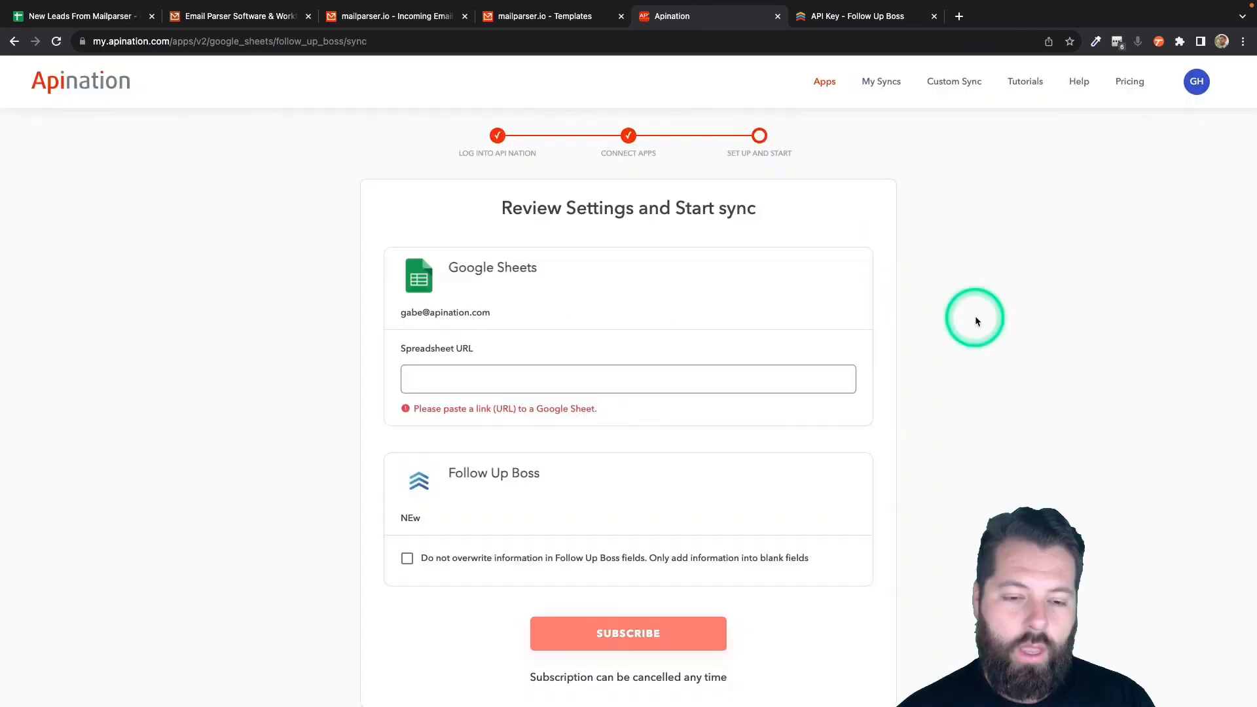
# Copy the URL of the New Leads From Mailparser spreadsheet and paste it as the sync's Spreadsheet URL.
pyautogui.click(466, 380)
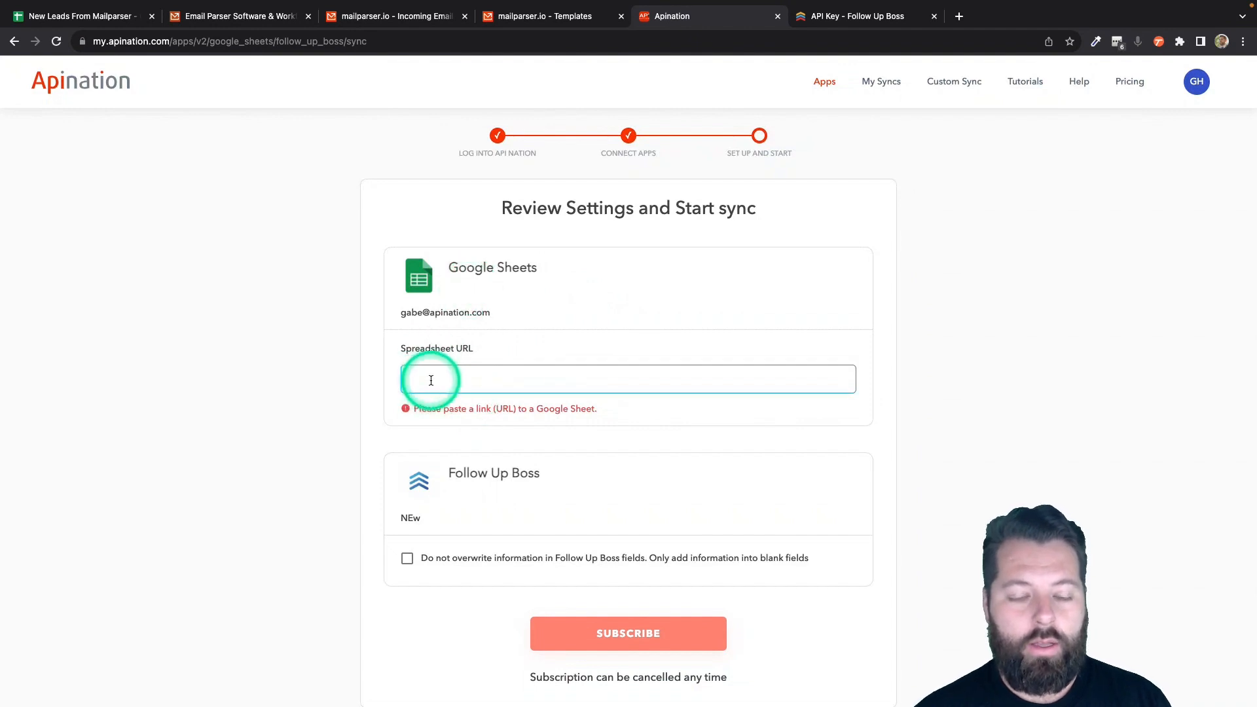
pyautogui.moveTo(397, 348); pyautogui.dragTo(477, 350)
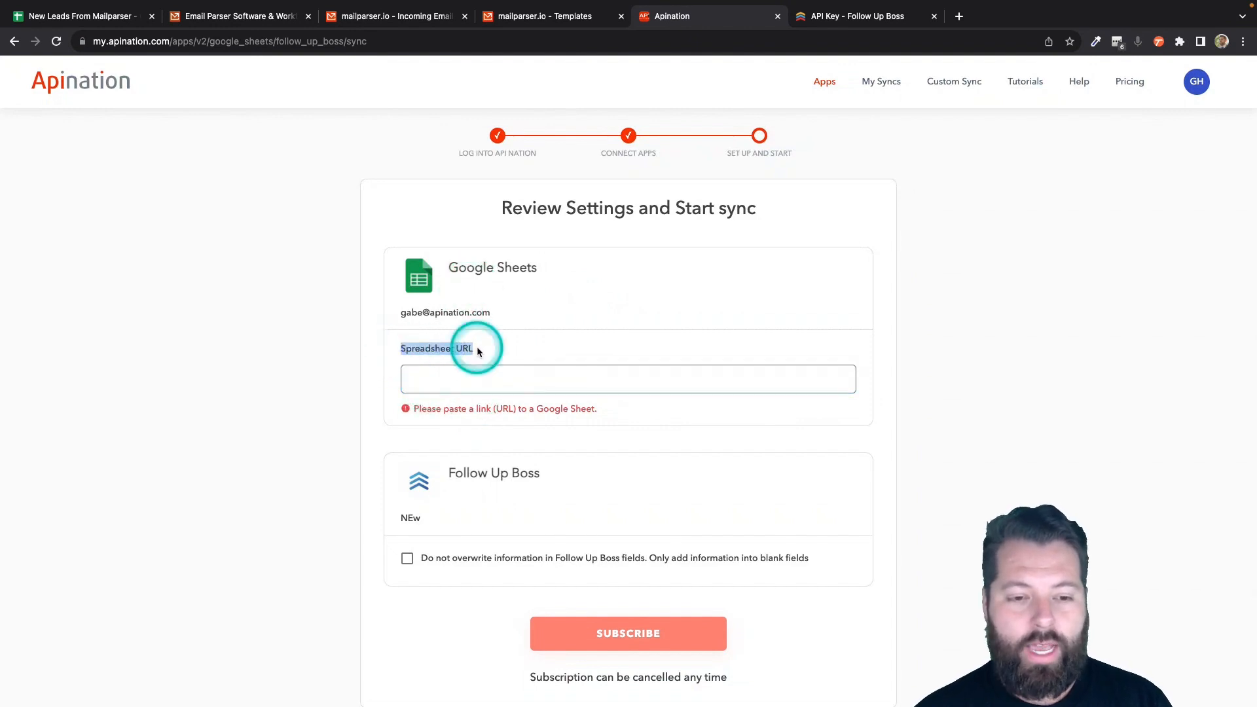
pyautogui.click(100, 22)
pyautogui.click(88, 39)
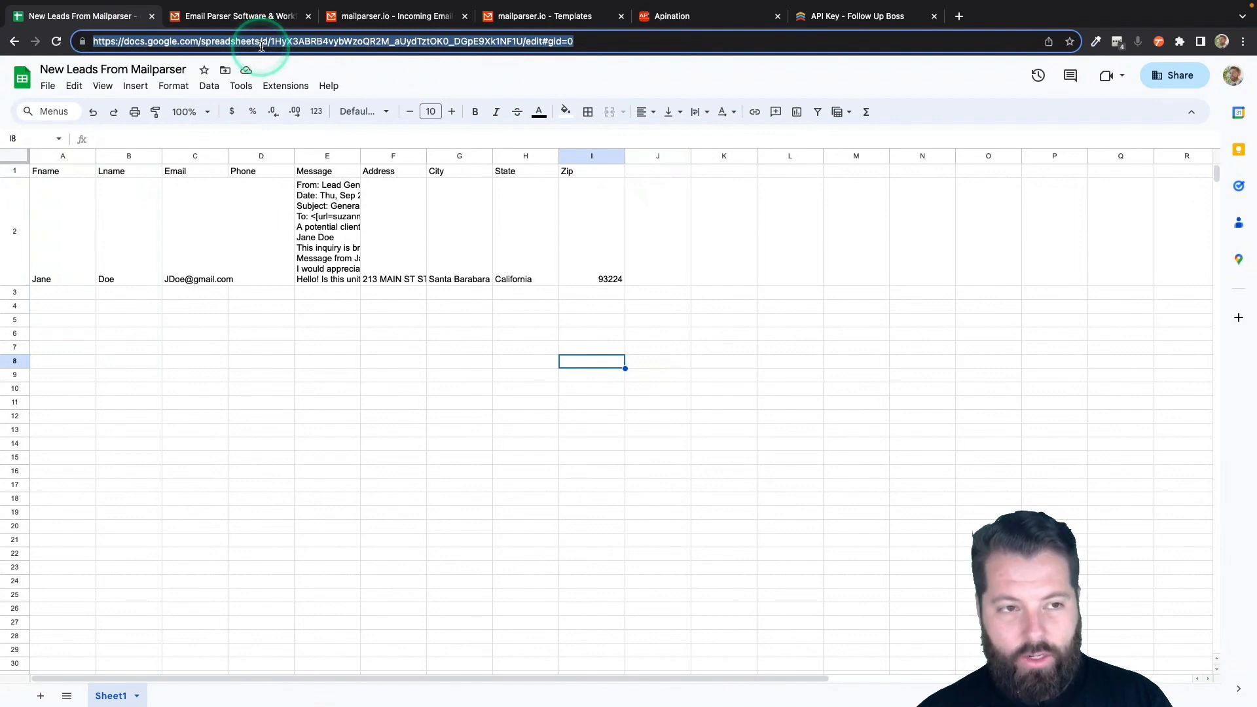
pyautogui.click(725, 16)
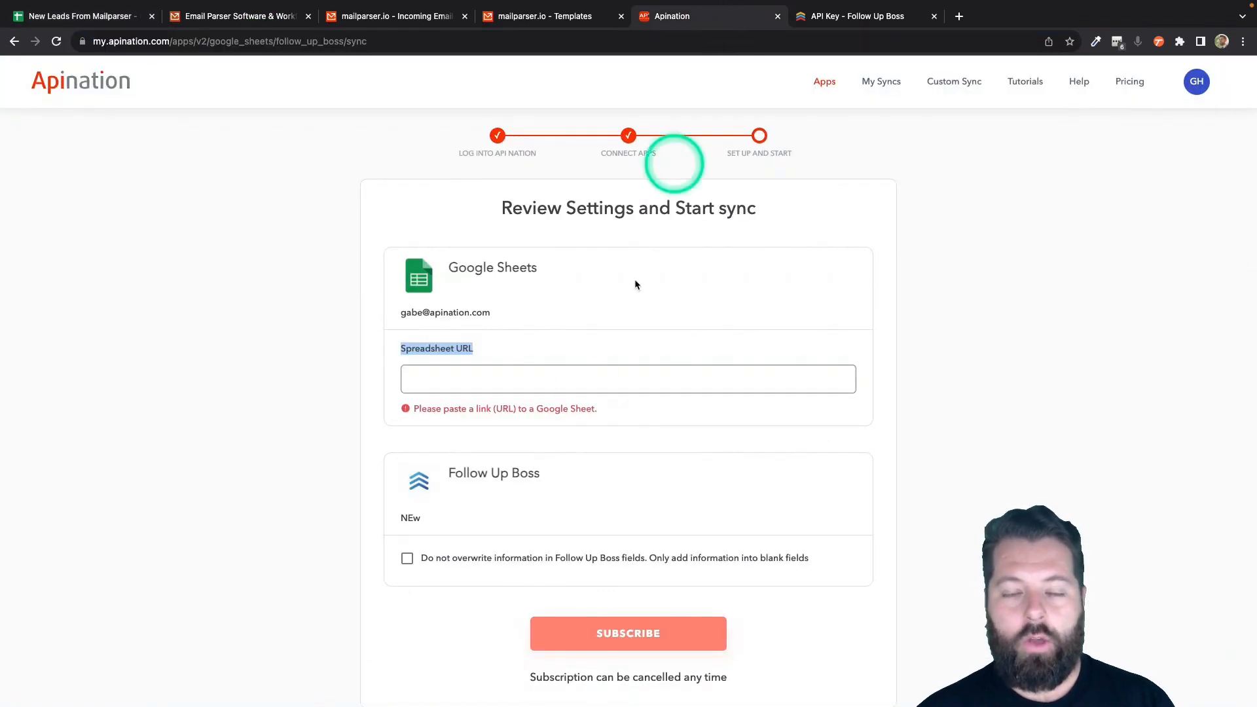
pyautogui.click(590, 374)
pyautogui.press('super+v')
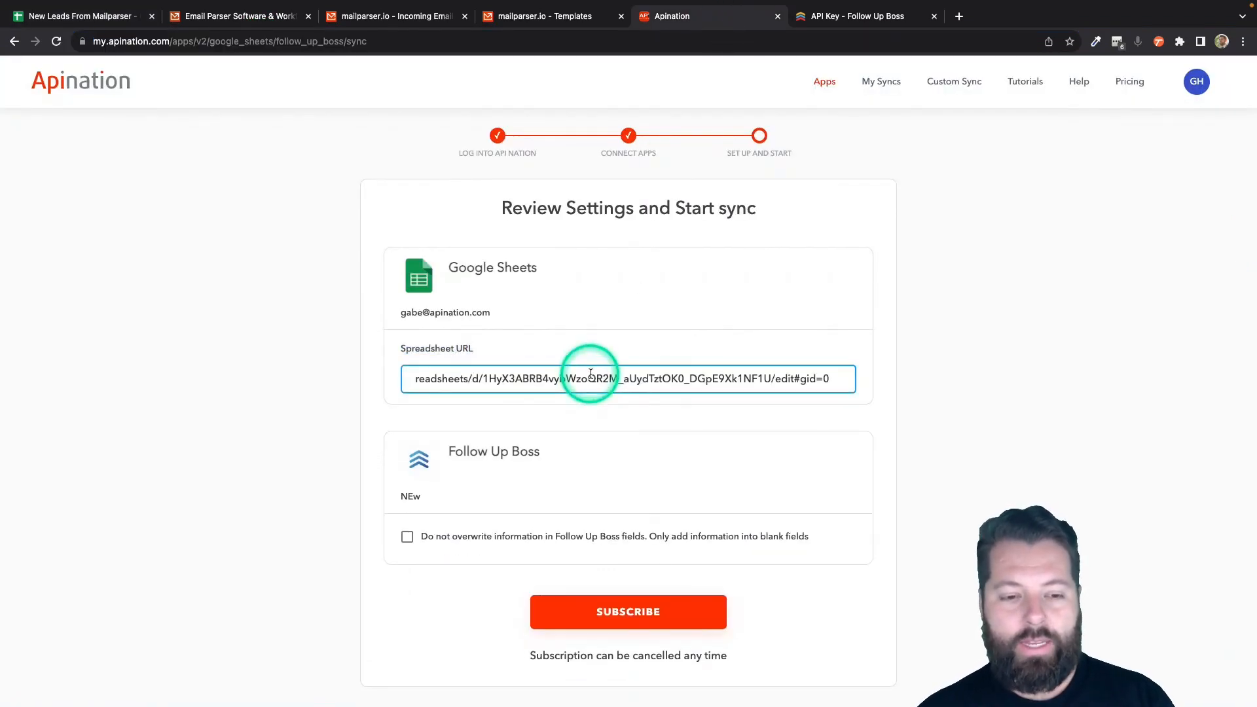
# Enable the option not to overwrite information in Follow Up Boss fields and subscribe to the sync.
pyautogui.scroll(-2, 590, 357)
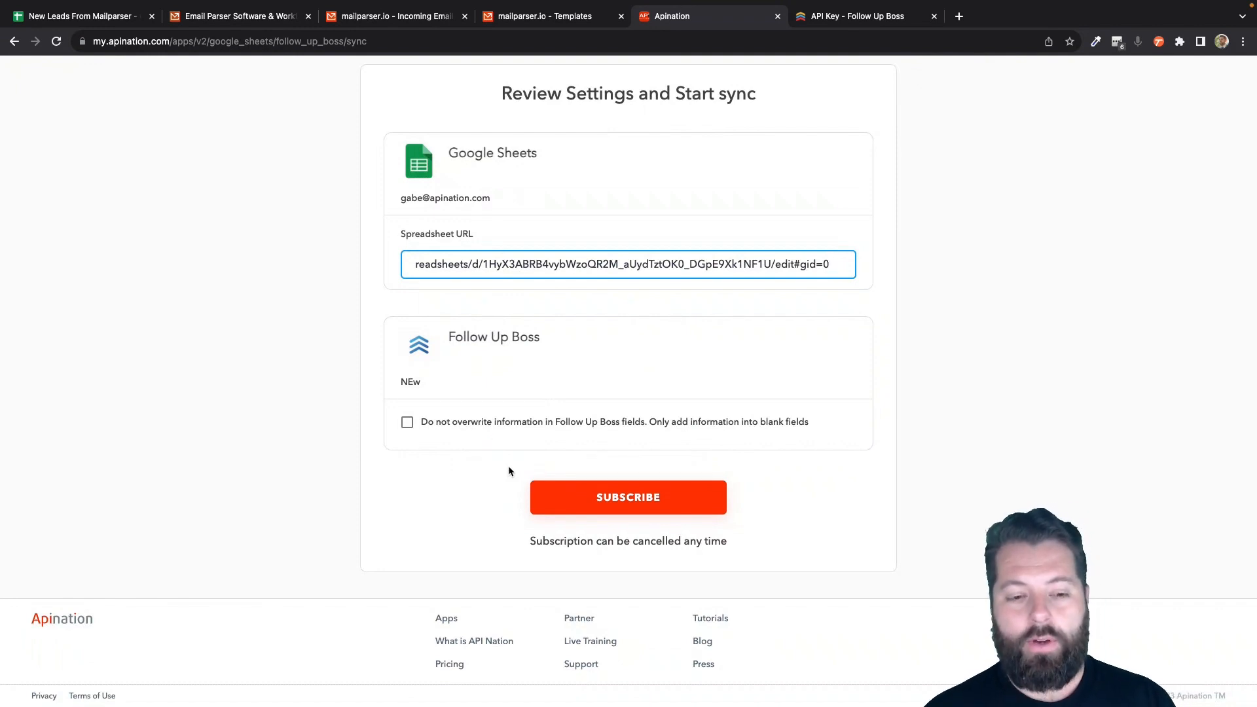
pyautogui.click(409, 422)
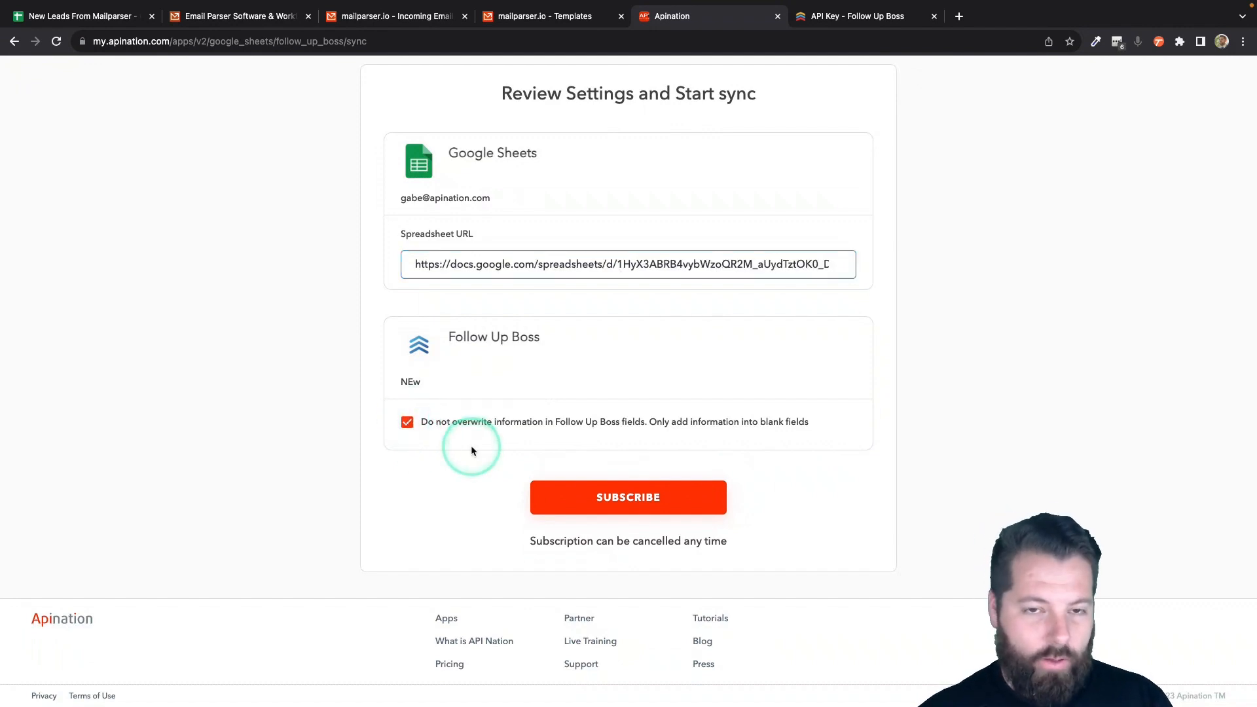
pyautogui.click(627, 499)
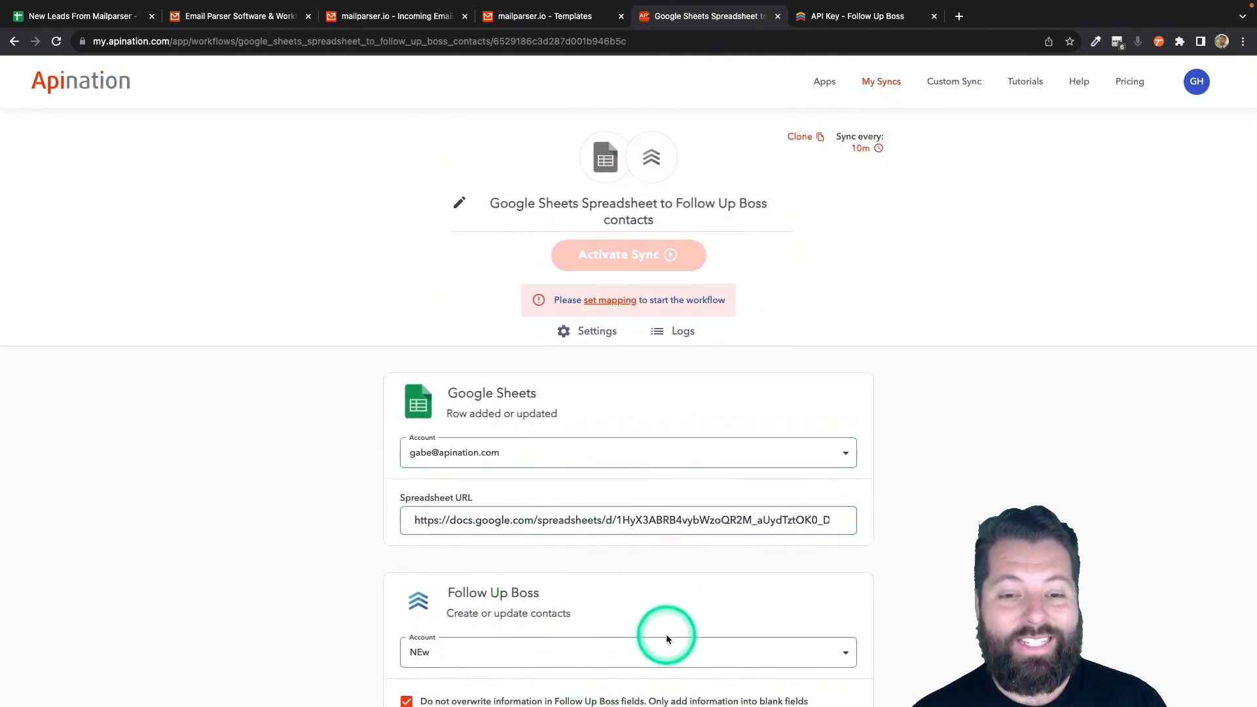
# Set the sync filter so that State is not Arizona.
pyautogui.scroll(-1, 667, 637)
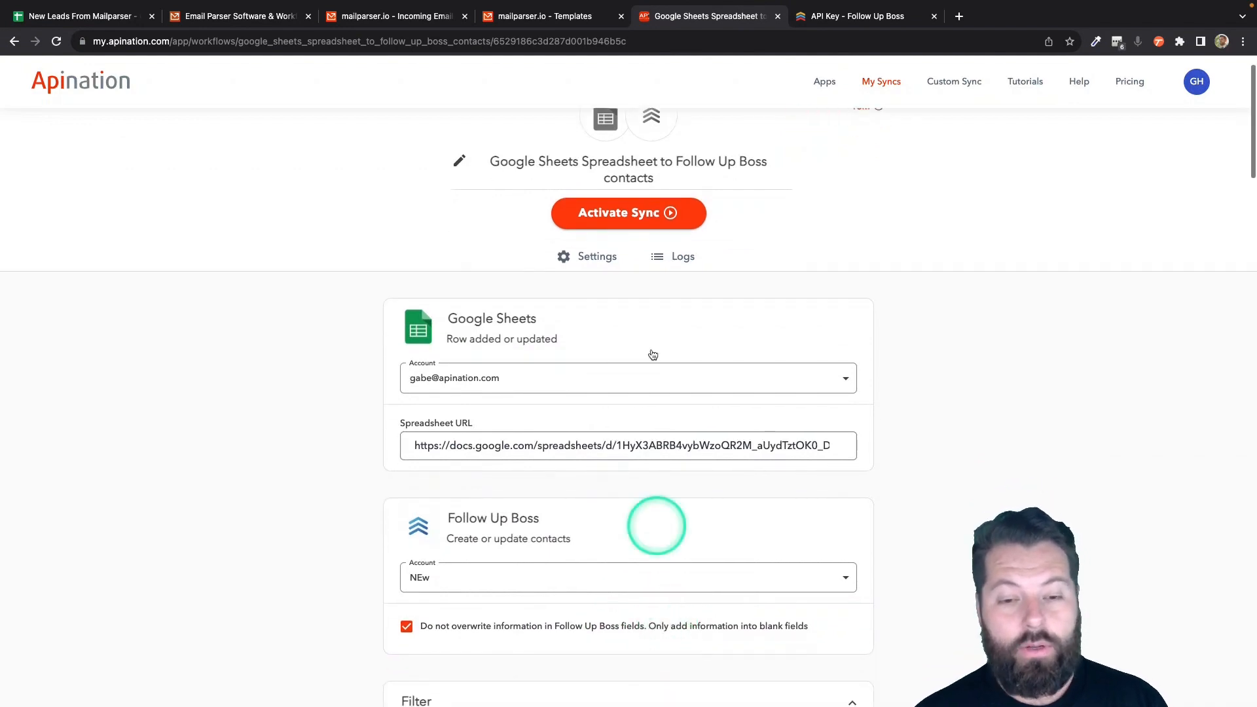
pyautogui.scroll(-6, 633, 393)
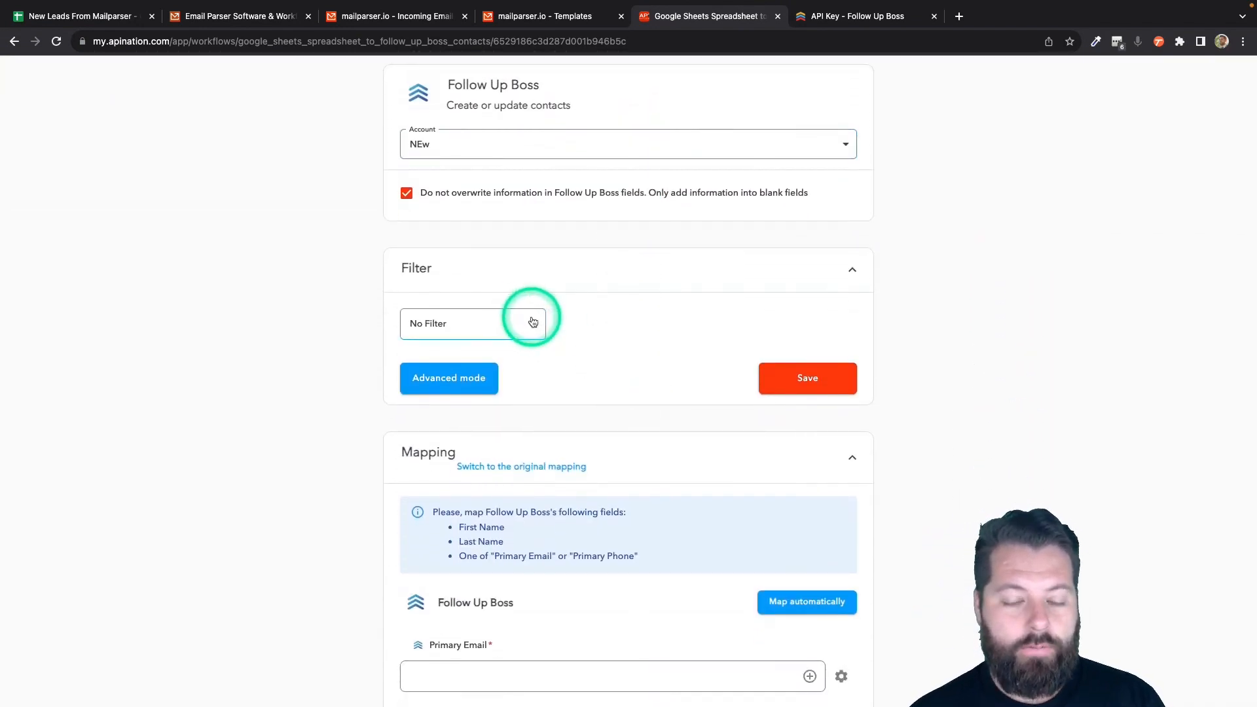
pyautogui.click(528, 320)
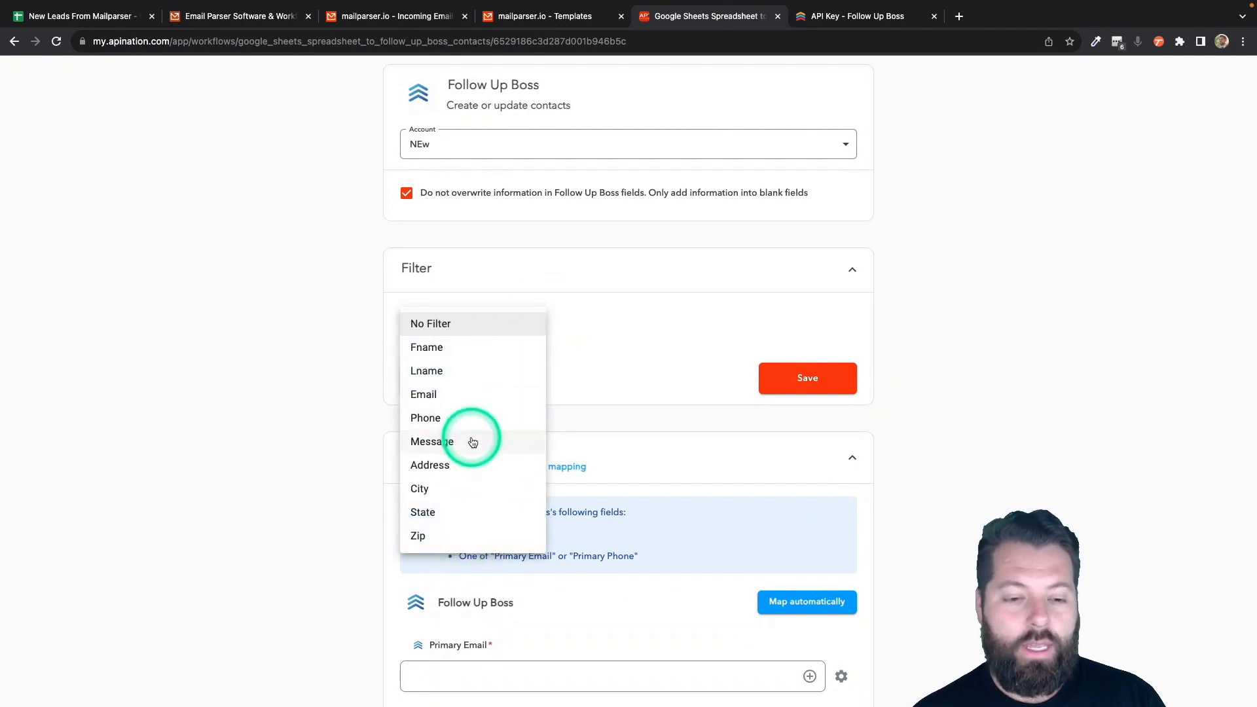
pyautogui.click(426, 513)
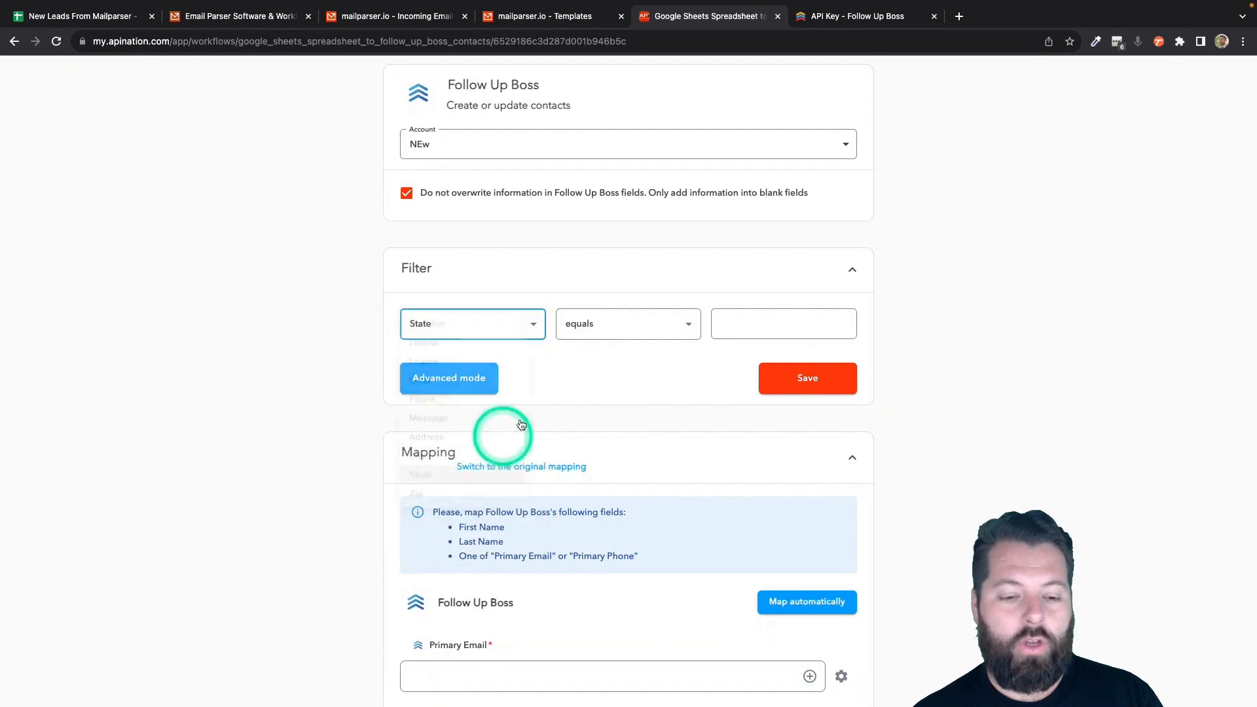
pyautogui.click(658, 329)
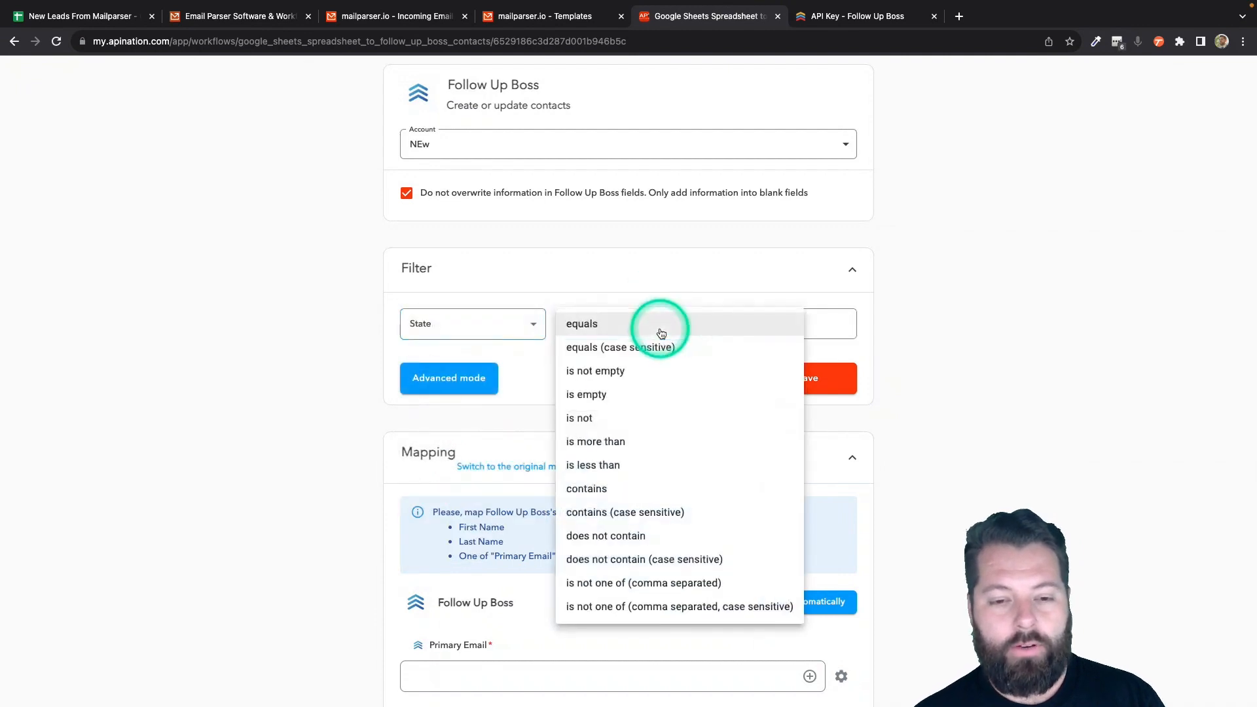
pyautogui.click(604, 418)
pyautogui.click(741, 318)
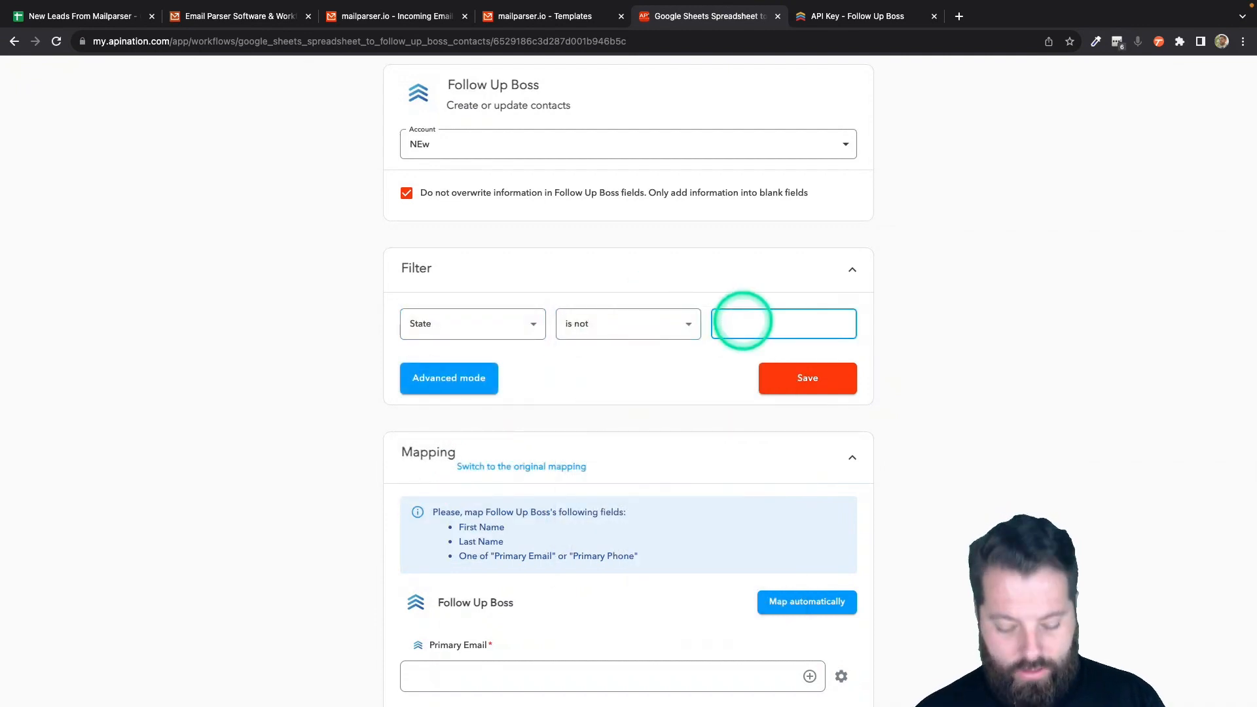
pyautogui.write('Arixo')
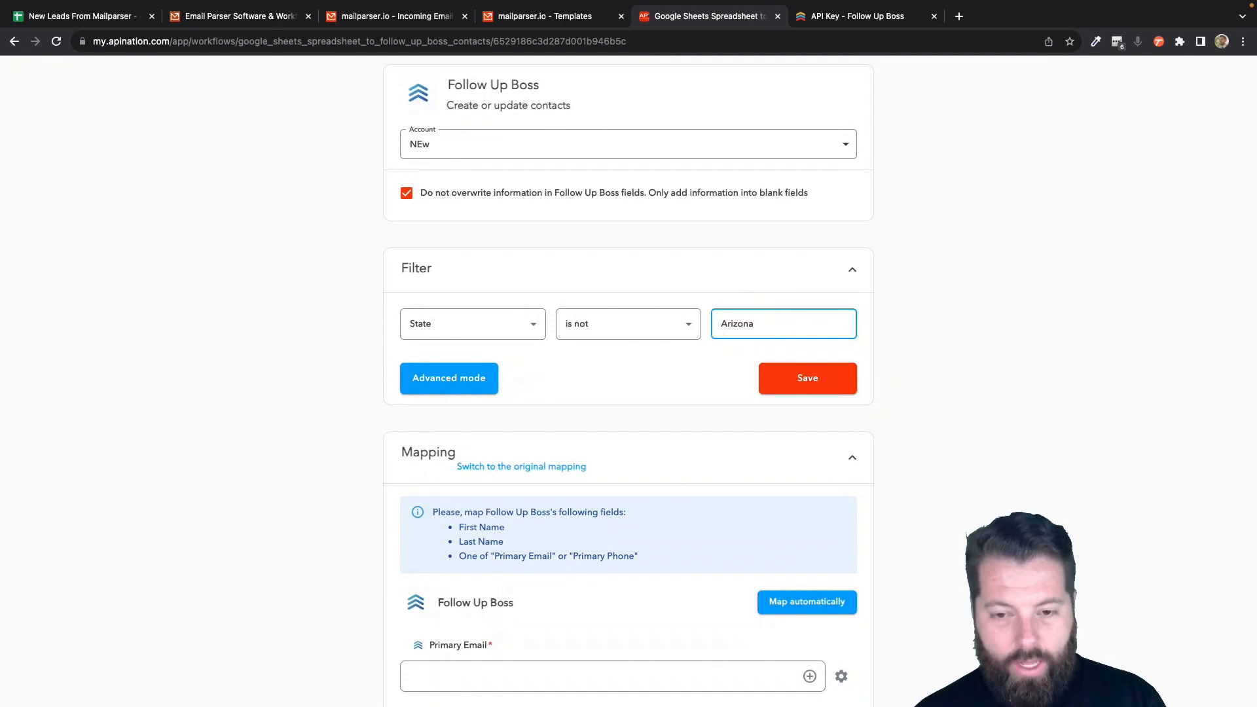
# Reset the sync filter to No Filter and save it.
pyautogui.click(532, 328)
pyautogui.click(476, 129)
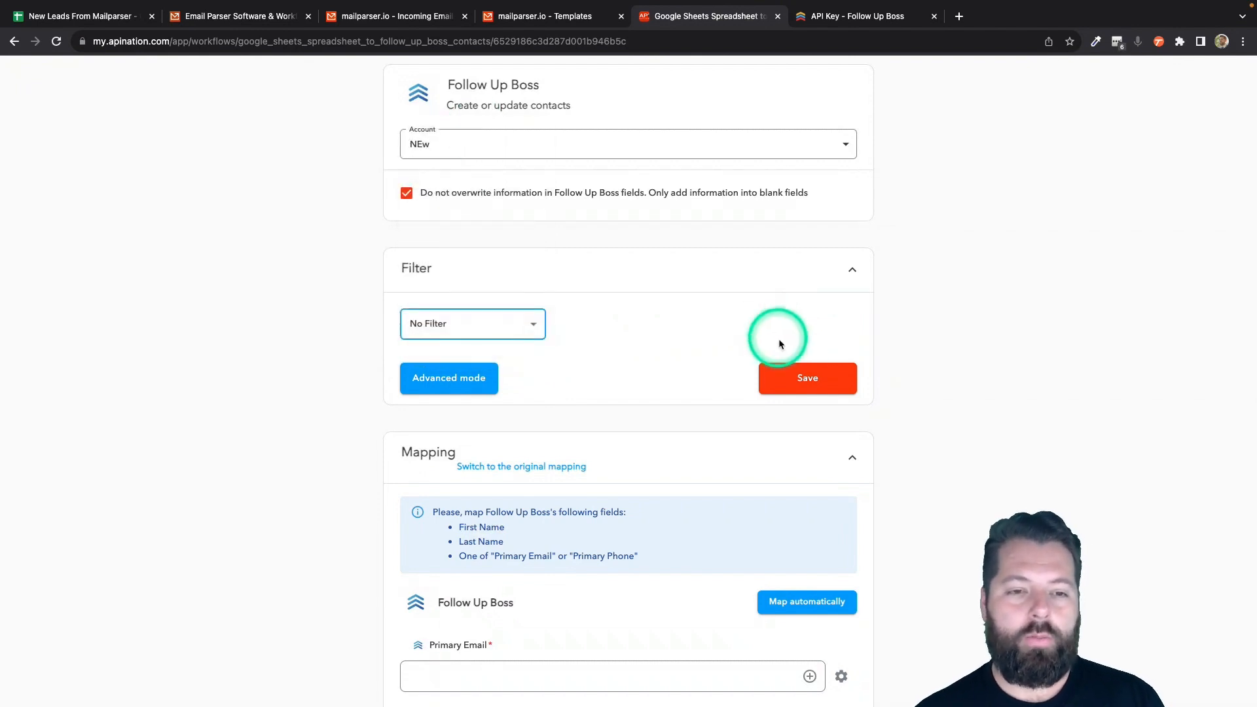
pyautogui.click(796, 371)
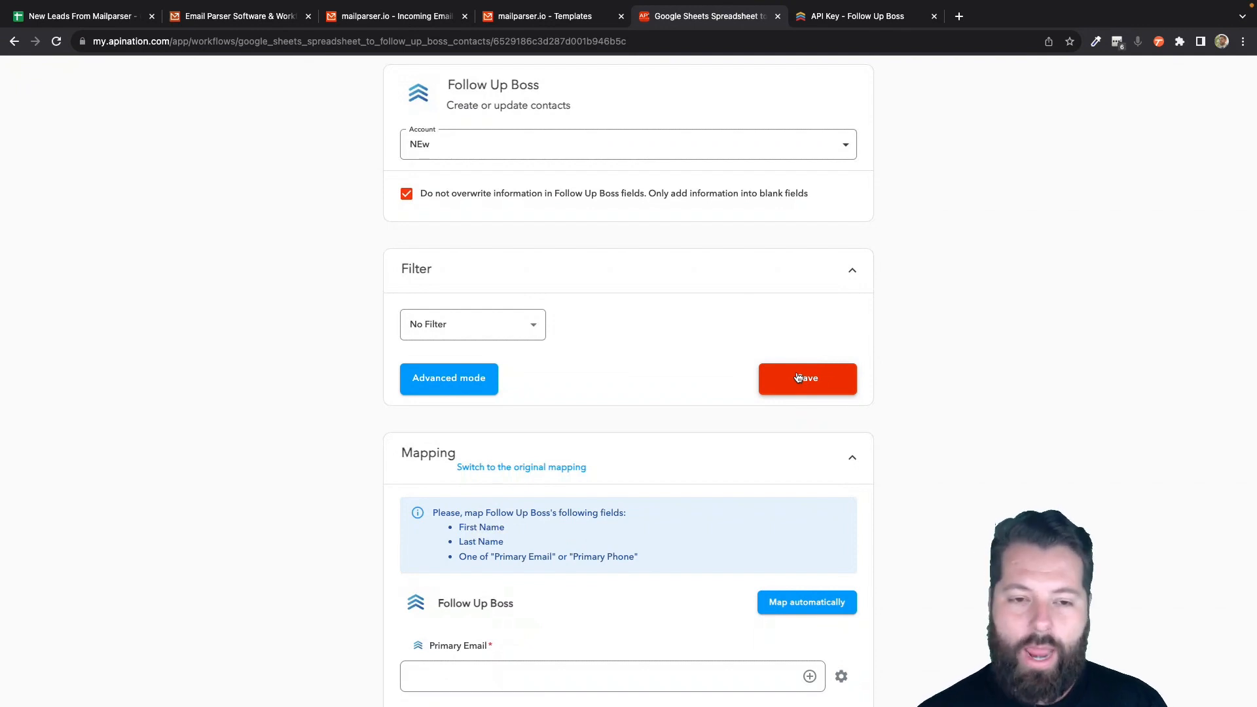
pyautogui.click(590, 300)
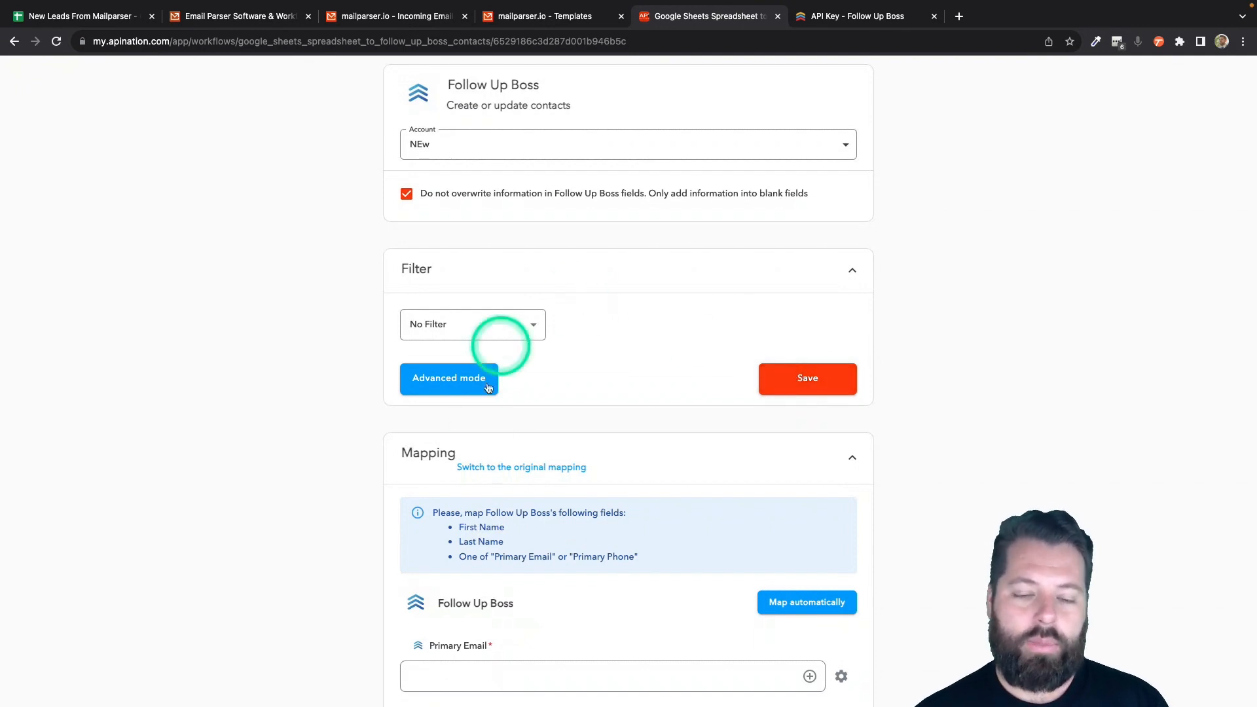
# Map the Follow Up Boss Primary Email field to the spreadsheet's Email column.
pyautogui.scroll(-3, 568, 334)
pyautogui.scroll(-1, 568, 308)
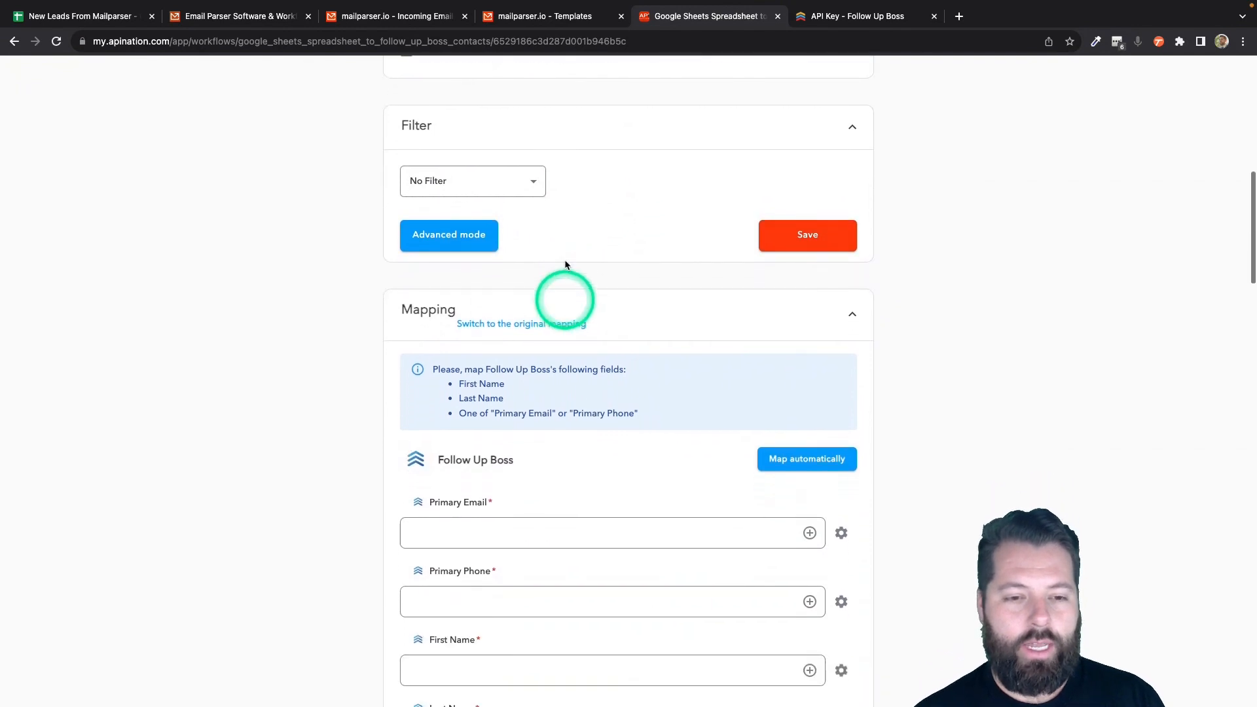
pyautogui.scroll(-3, 641, 288)
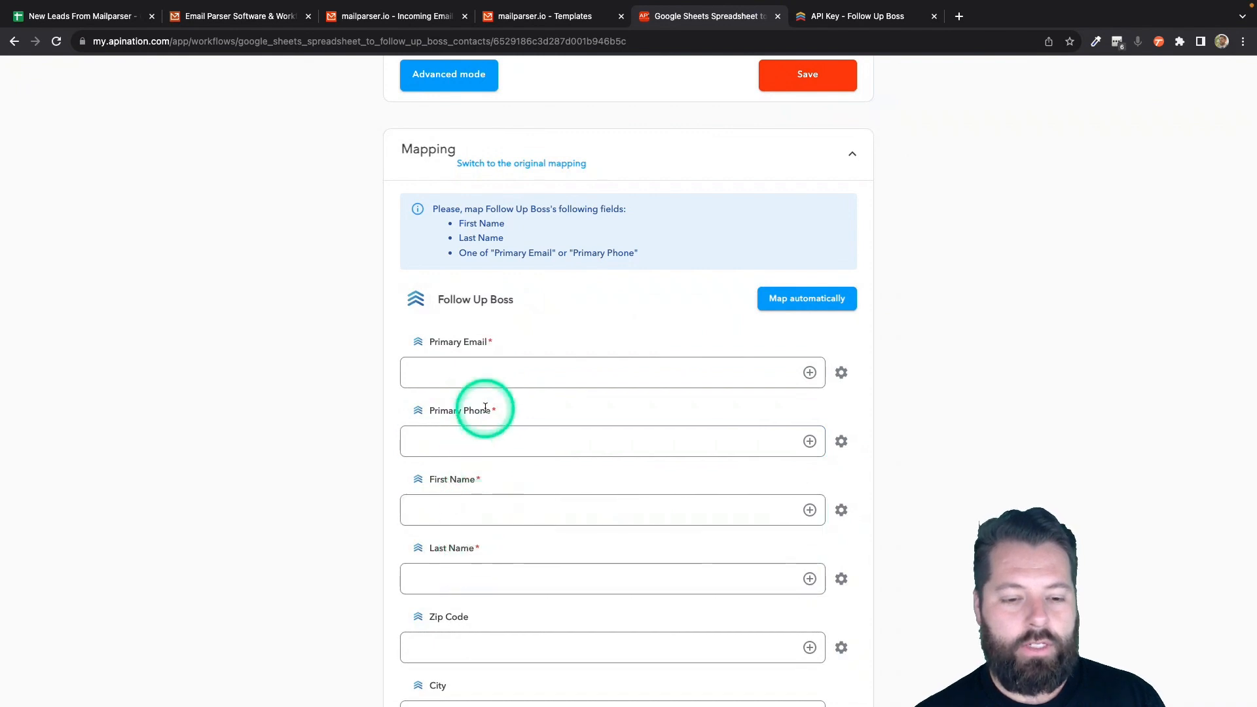
pyautogui.moveTo(489, 341); pyautogui.dragTo(498, 347)
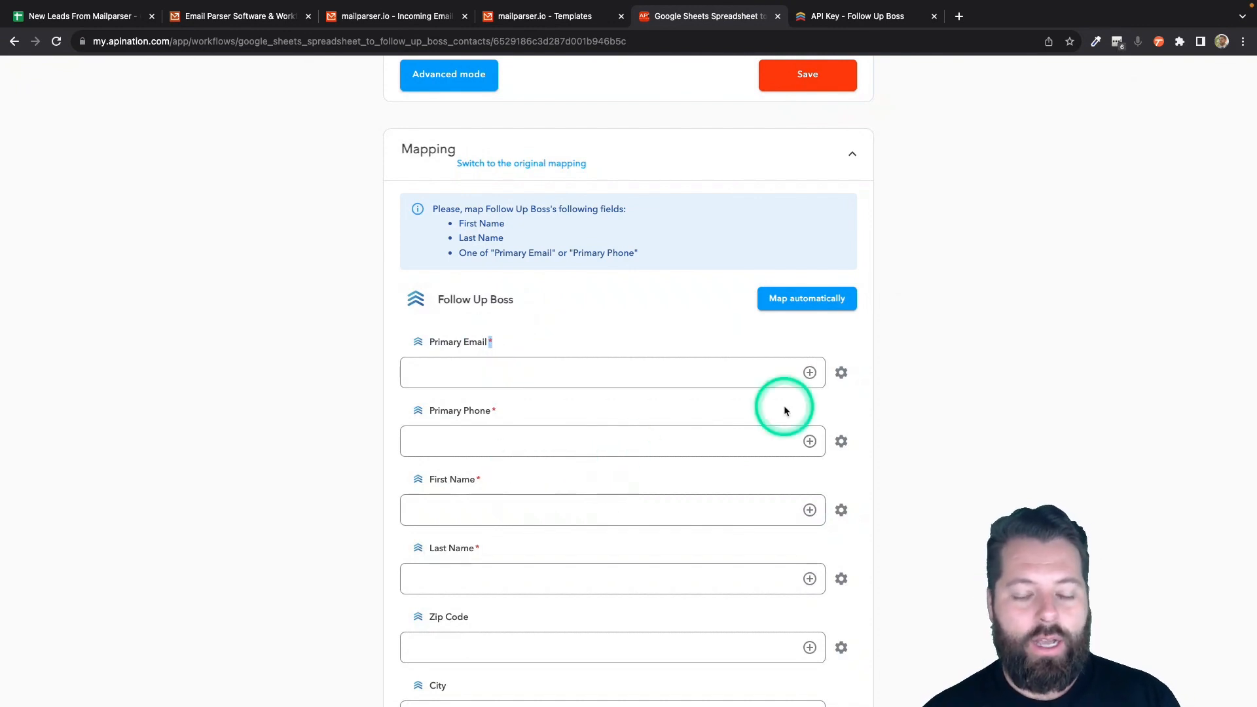
pyautogui.click(810, 373)
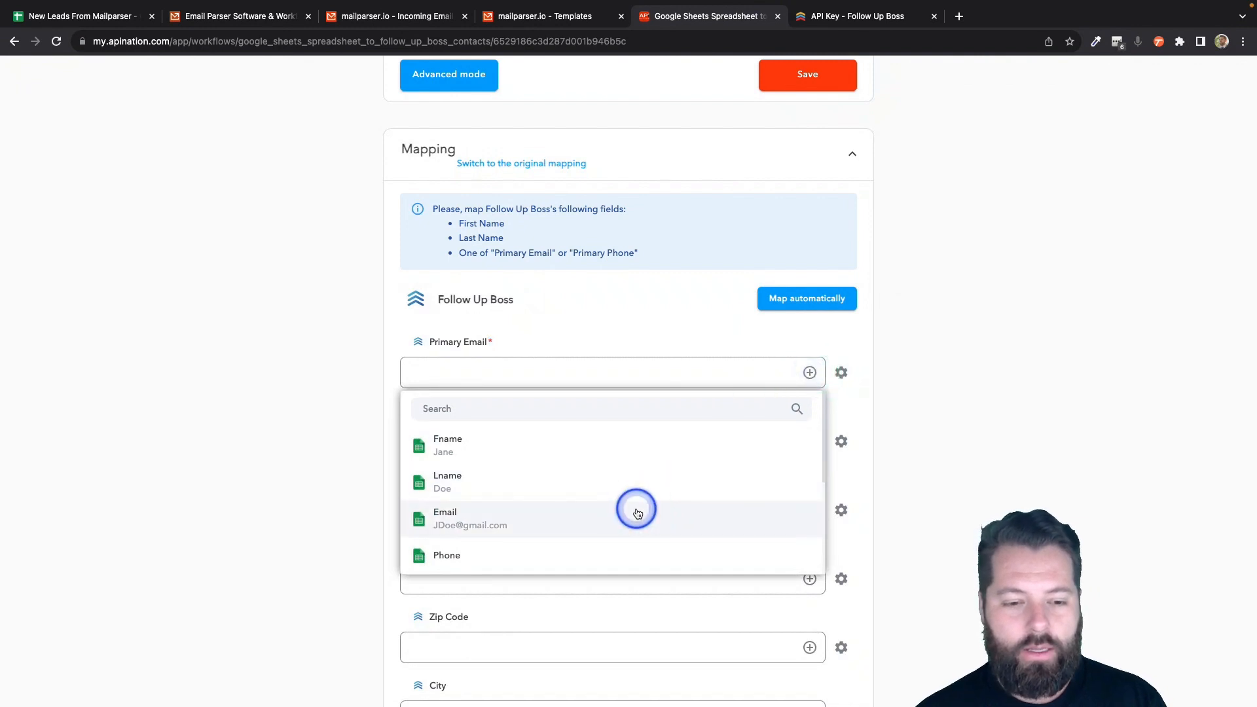
pyautogui.click(635, 515)
# Map First Name to the Fname column and Last Name to the Lname column.
pyautogui.click(811, 358)
pyautogui.click(575, 437)
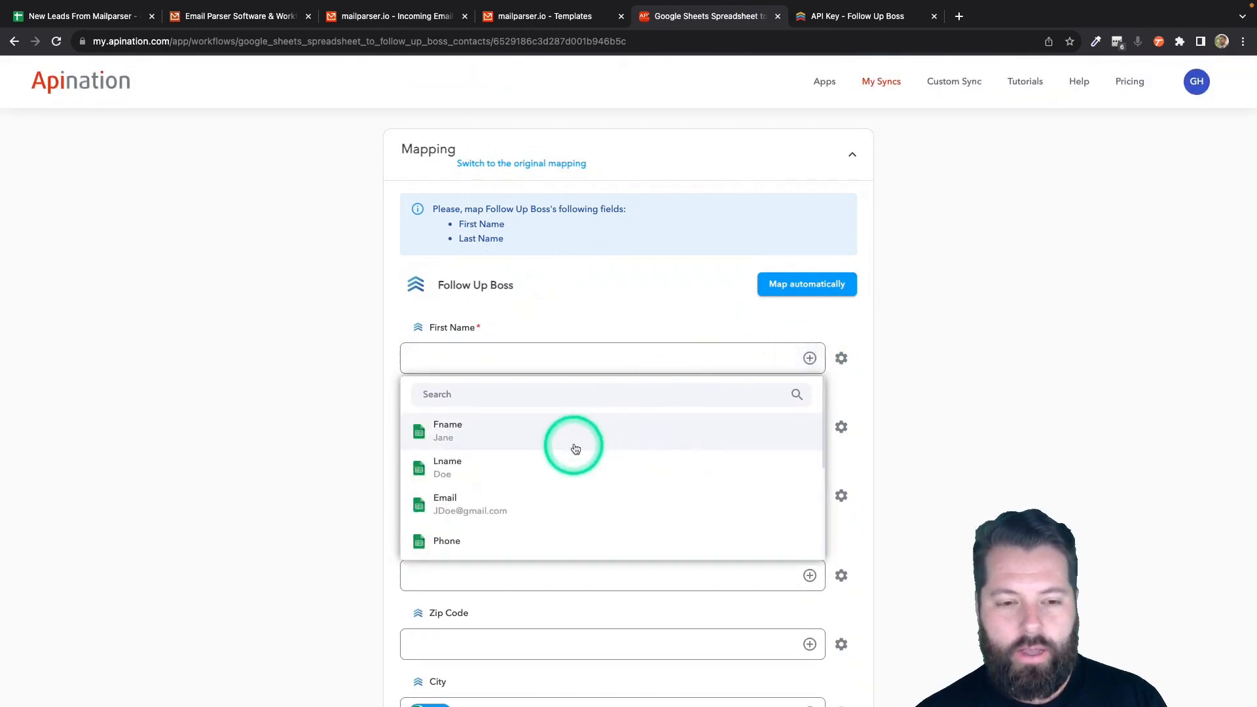
pyautogui.click(810, 423)
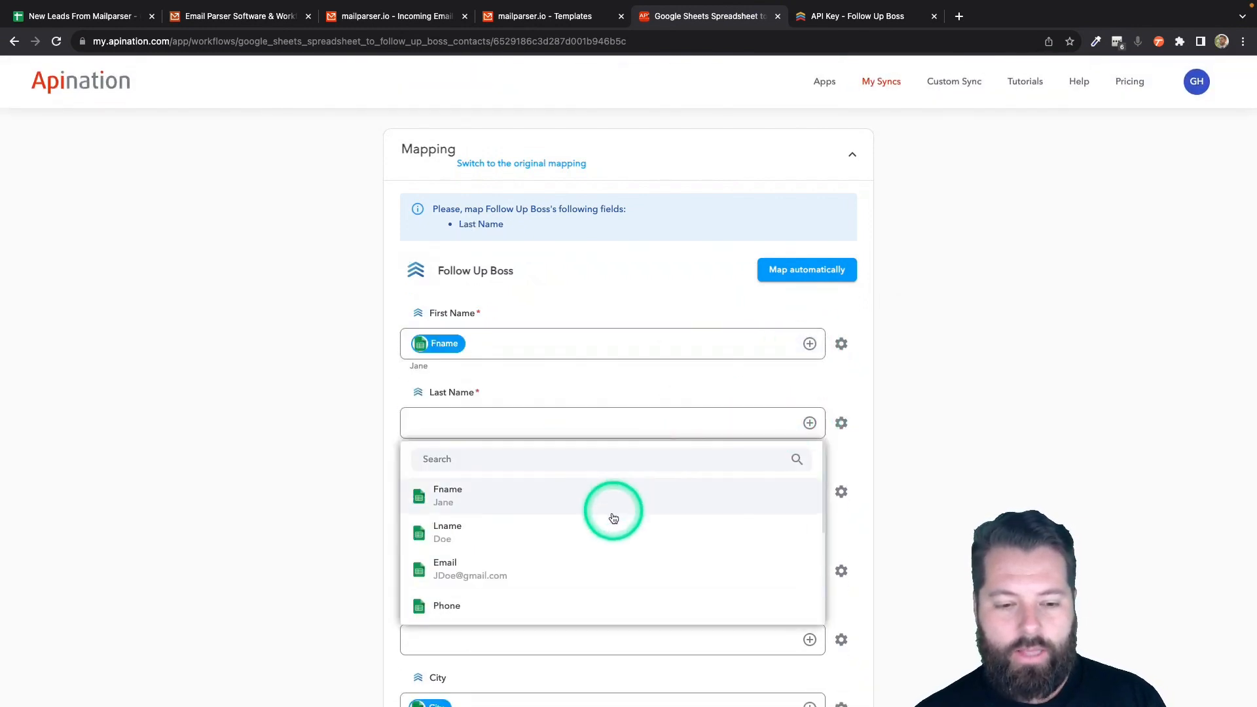
pyautogui.click(609, 527)
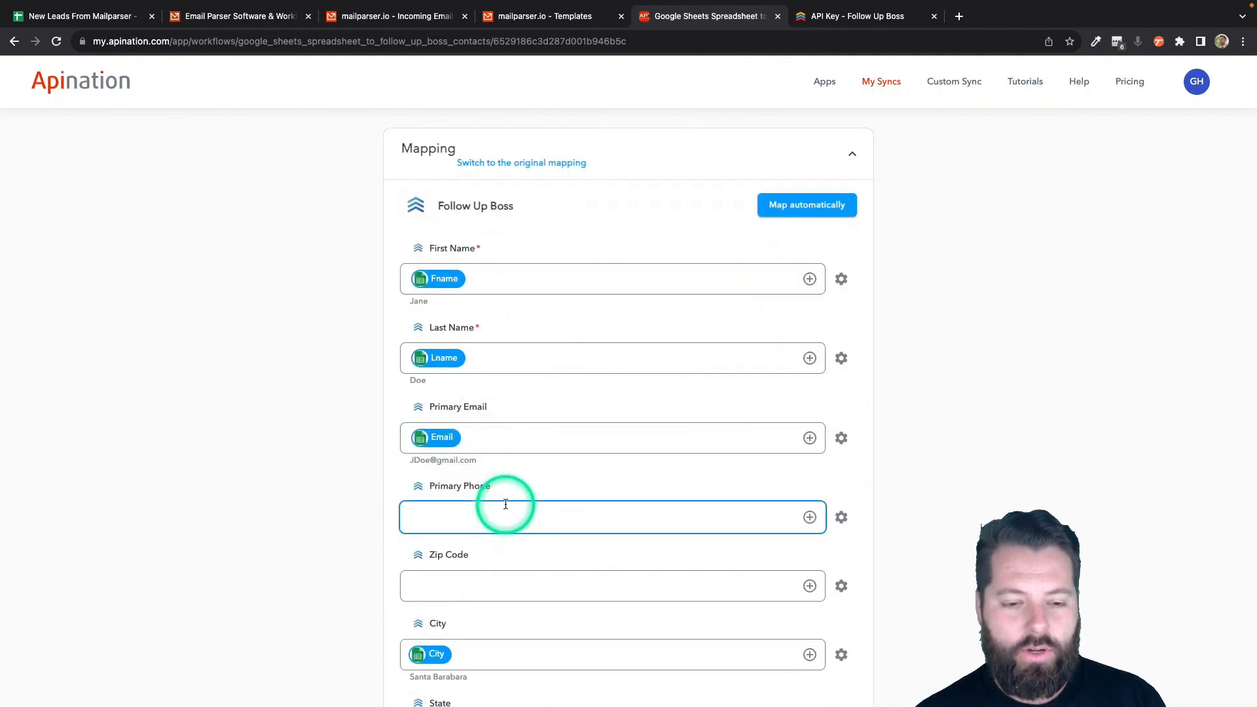
# Map Primary Phone to the Phone column and Zip Code to the Zip column.
pyautogui.scroll(-3, 502, 505)
pyautogui.click(812, 282)
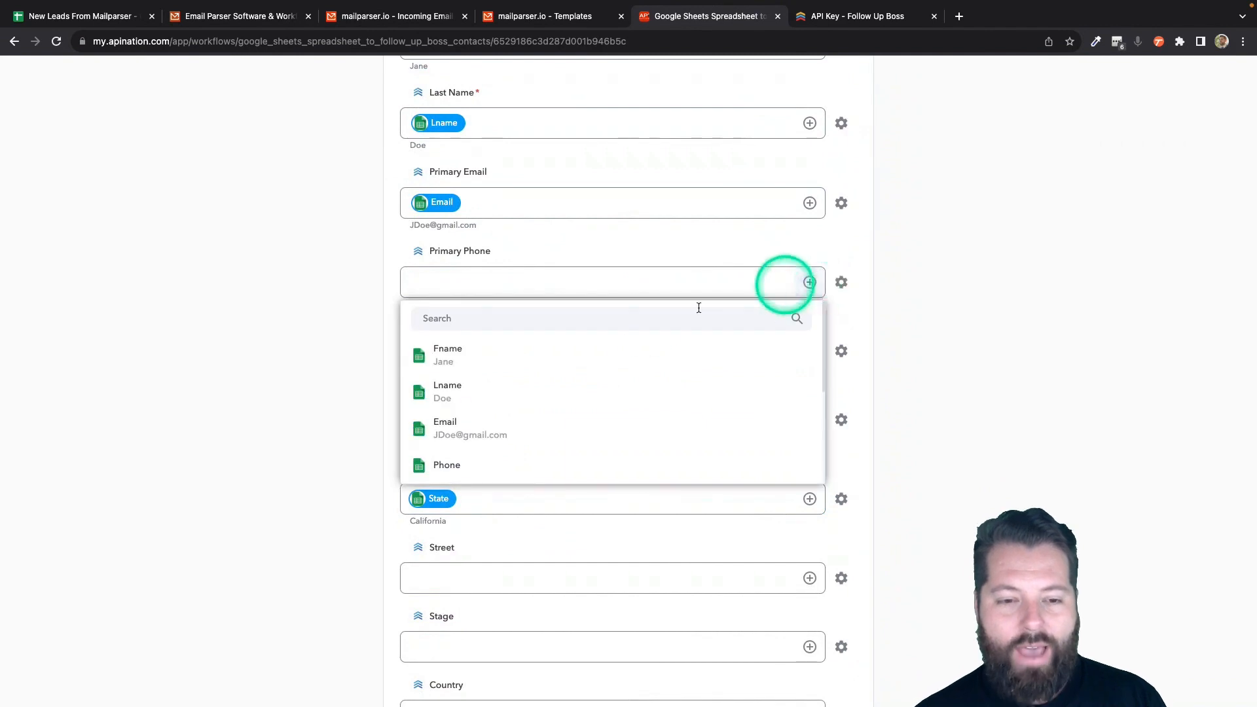
pyautogui.click(549, 461)
pyautogui.scroll(-2, 544, 484)
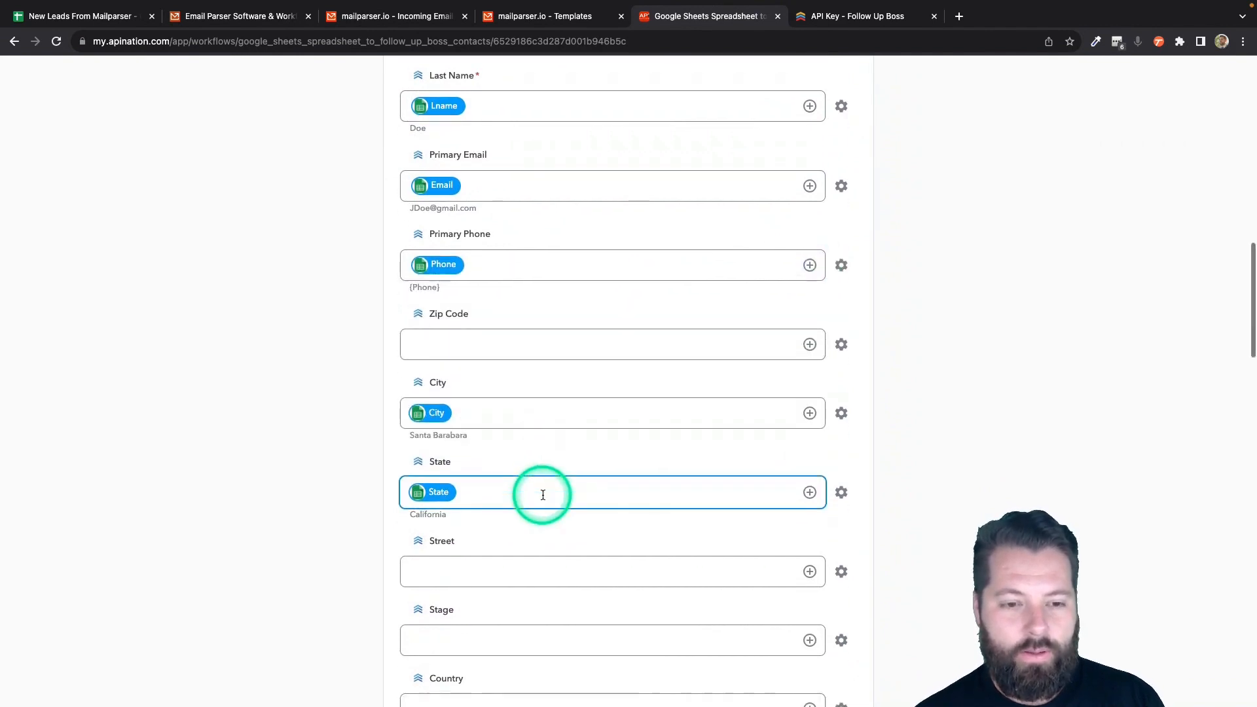
pyautogui.click(810, 279)
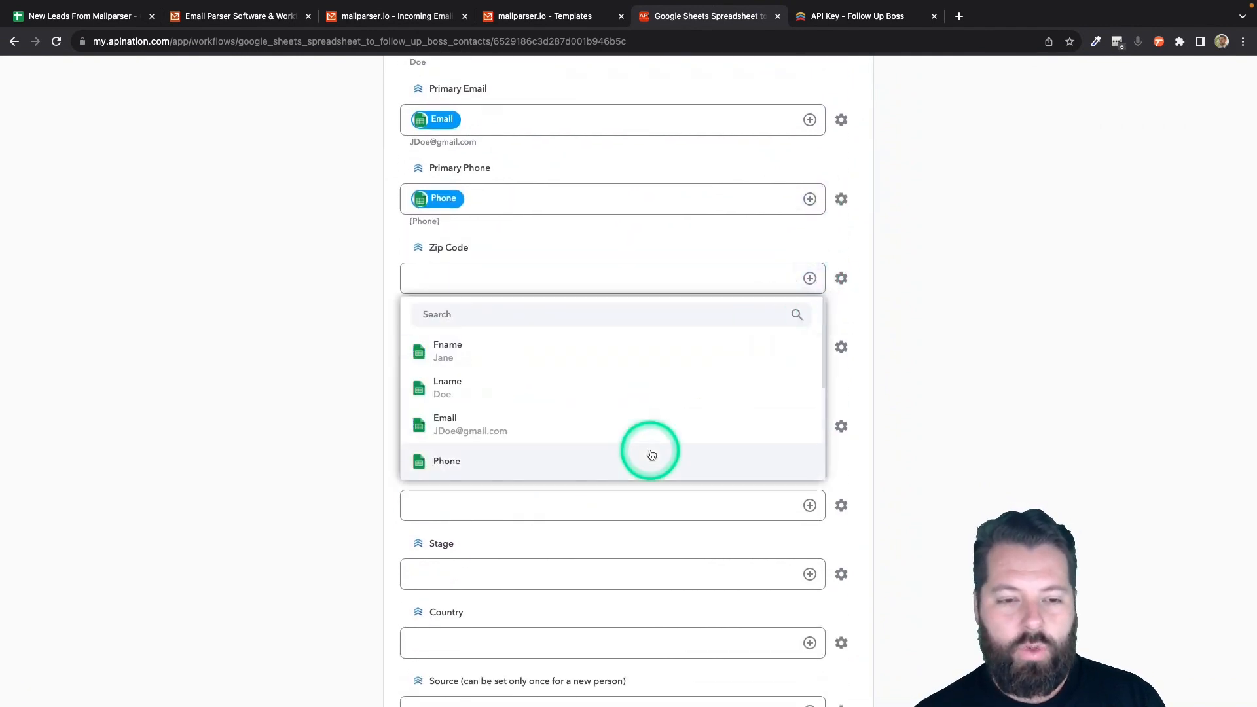
pyautogui.scroll(-1, 649, 449)
pyautogui.scroll(-4, 664, 393)
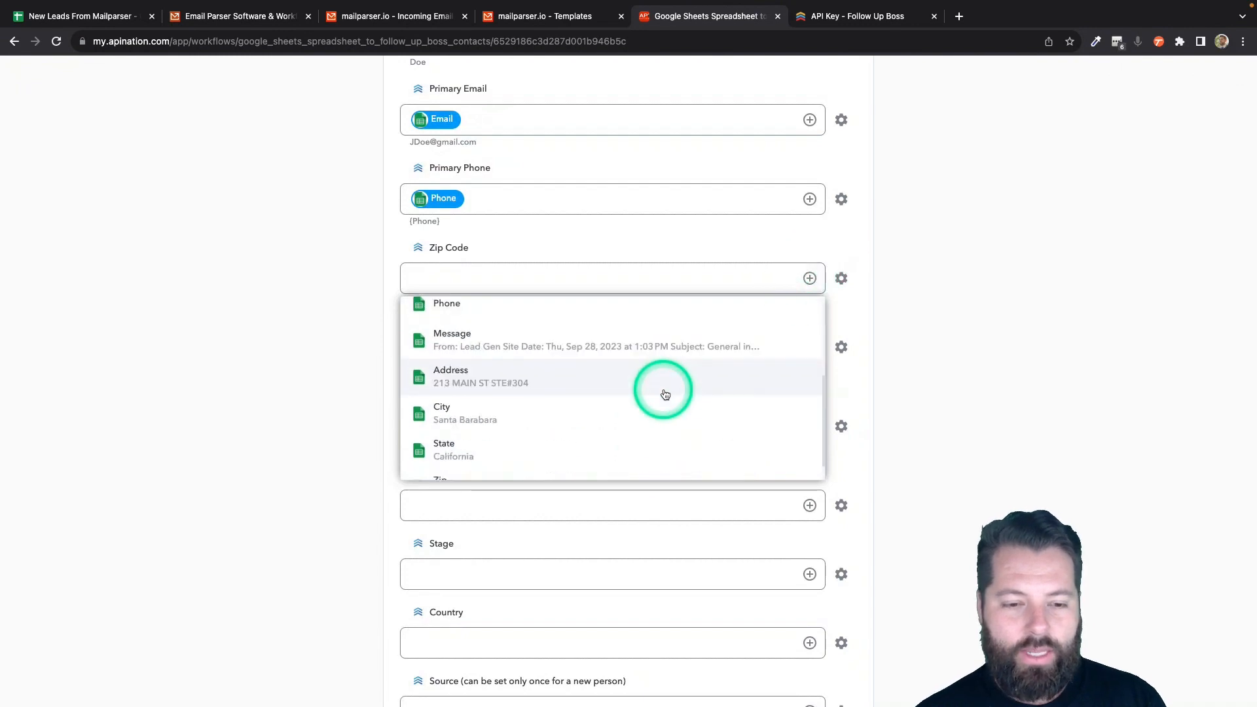
pyautogui.click(601, 420)
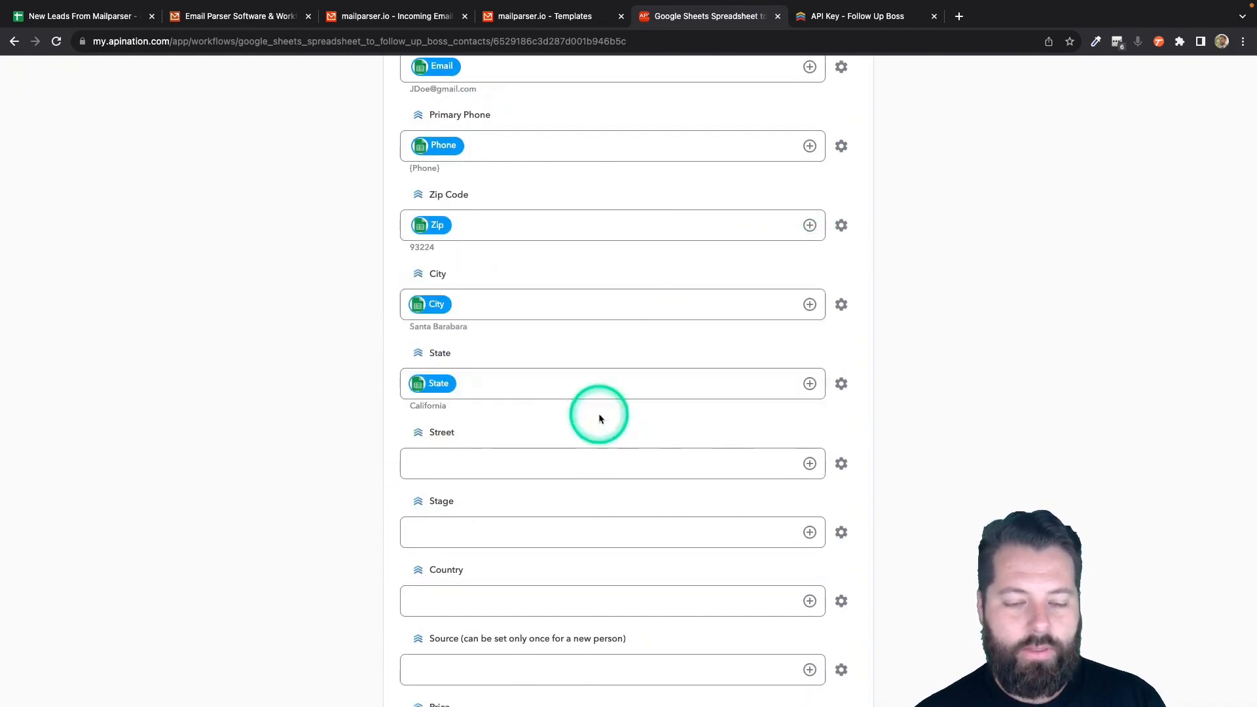
# Try HotLead as a fixed value in the Tags field, and clear the field again.
pyautogui.scroll(-3, 491, 433)
pyautogui.scroll(-4, 491, 435)
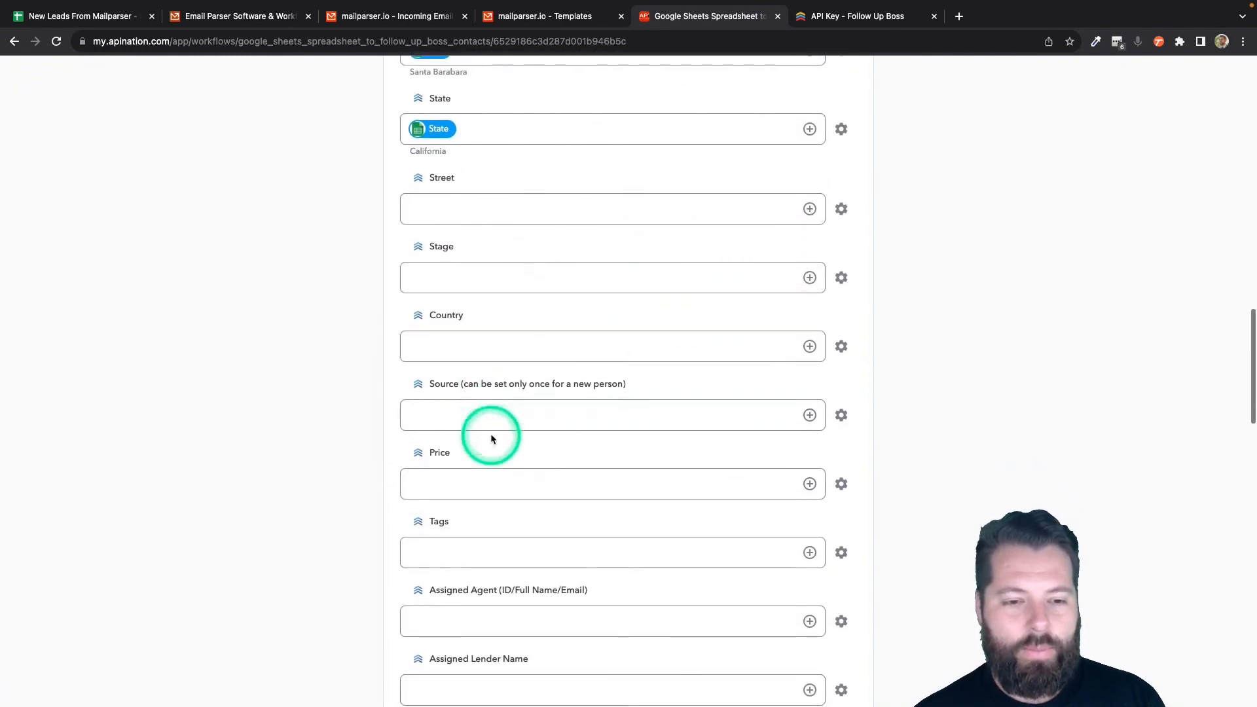
pyautogui.click(431, 378)
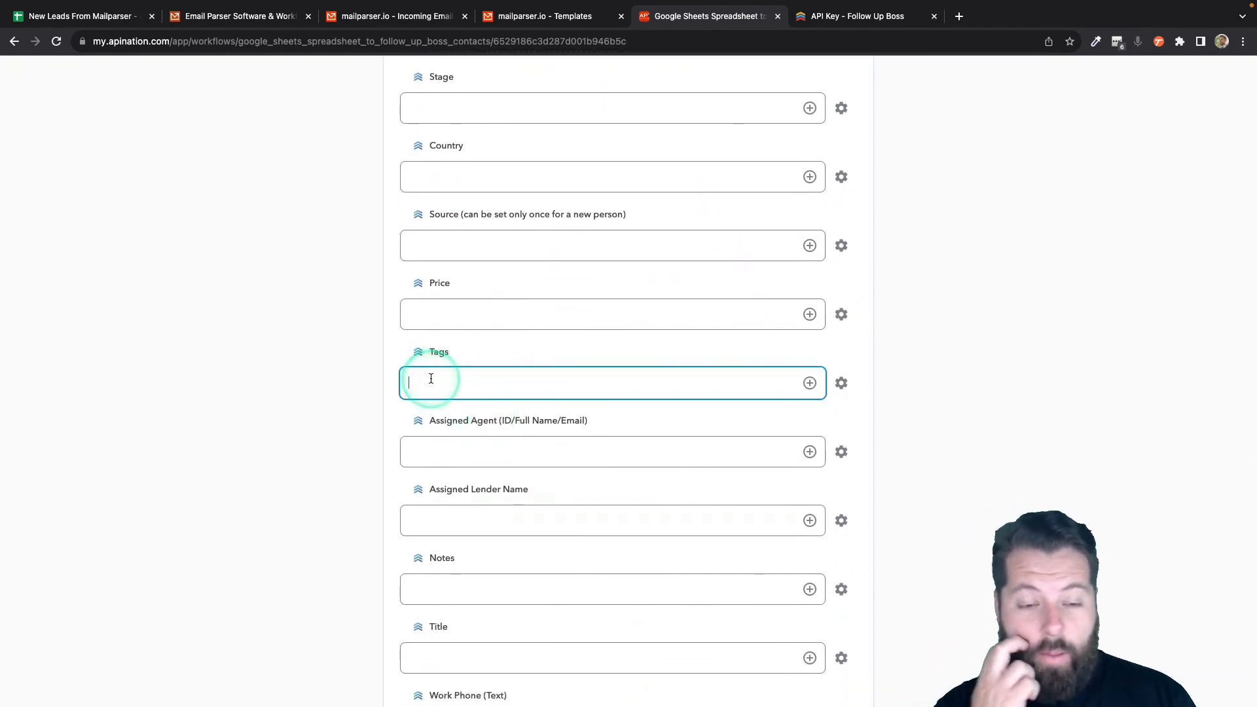
pyautogui.write('Hot')
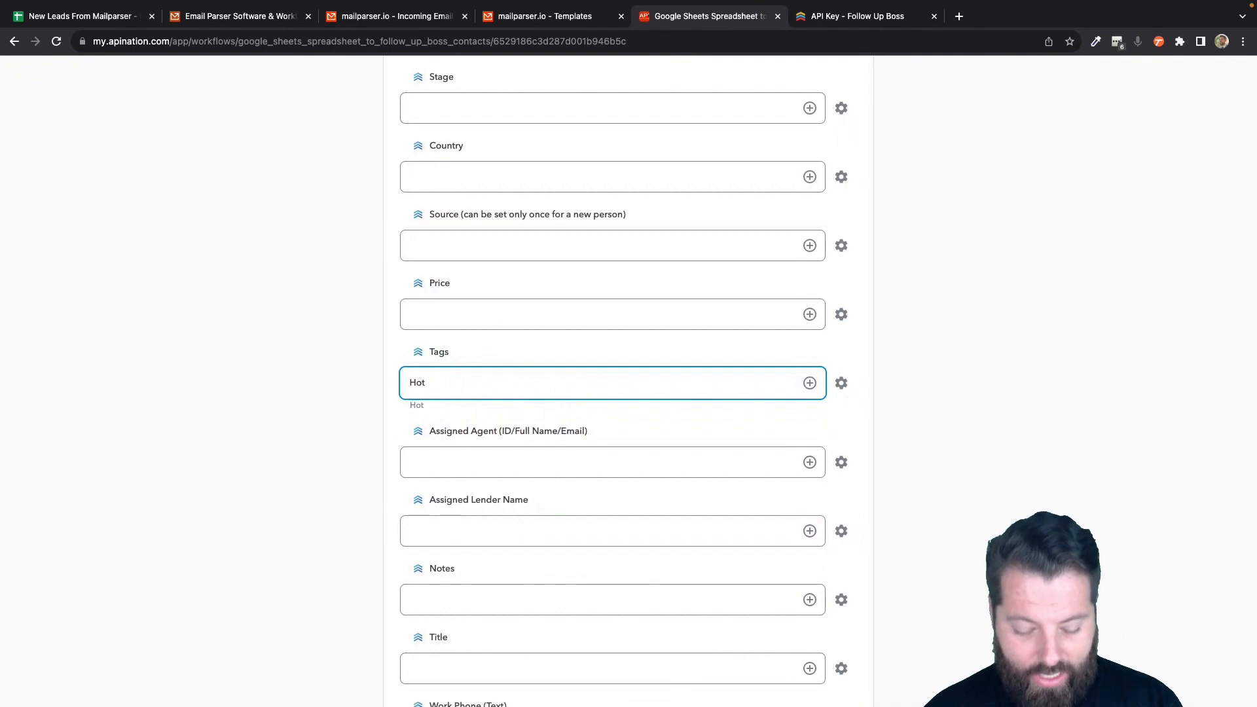
pyautogui.write('Lead')
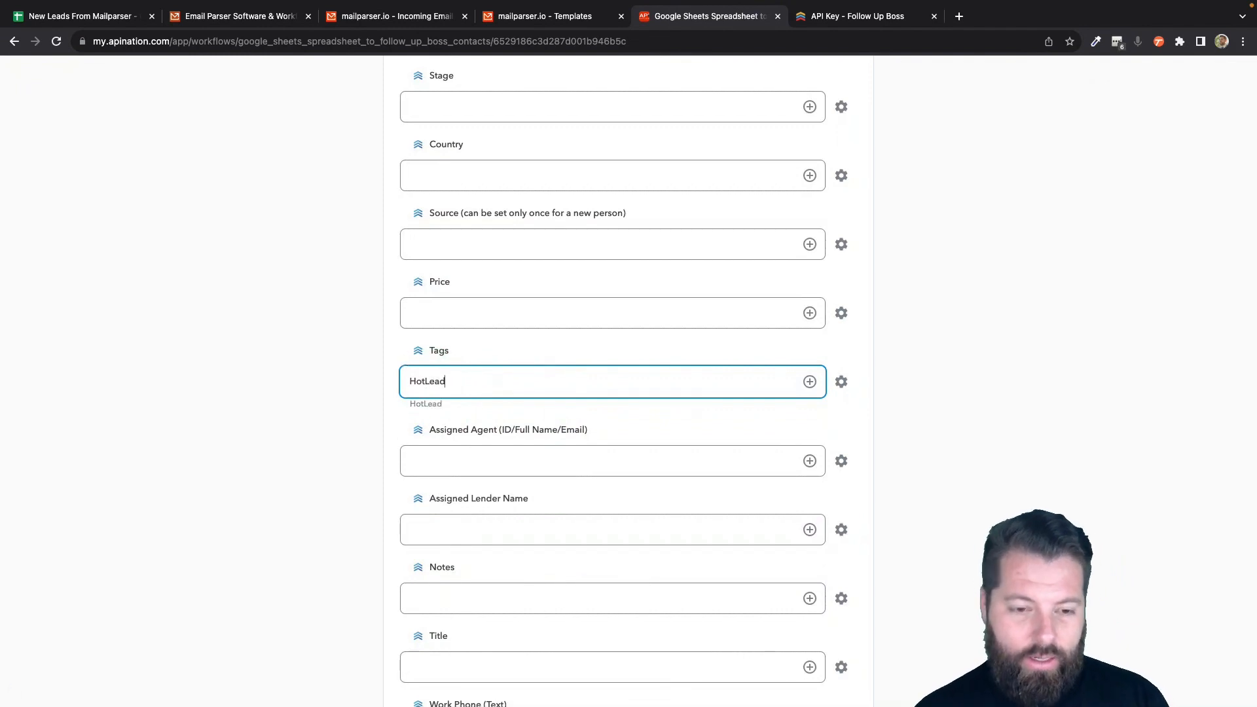
pyautogui.press('BackSpace')
pyautogui.press('BackSpace')
pyautogui.press('BackSpace')
pyautogui.press('BackSpace')
pyautogui.write('Co')
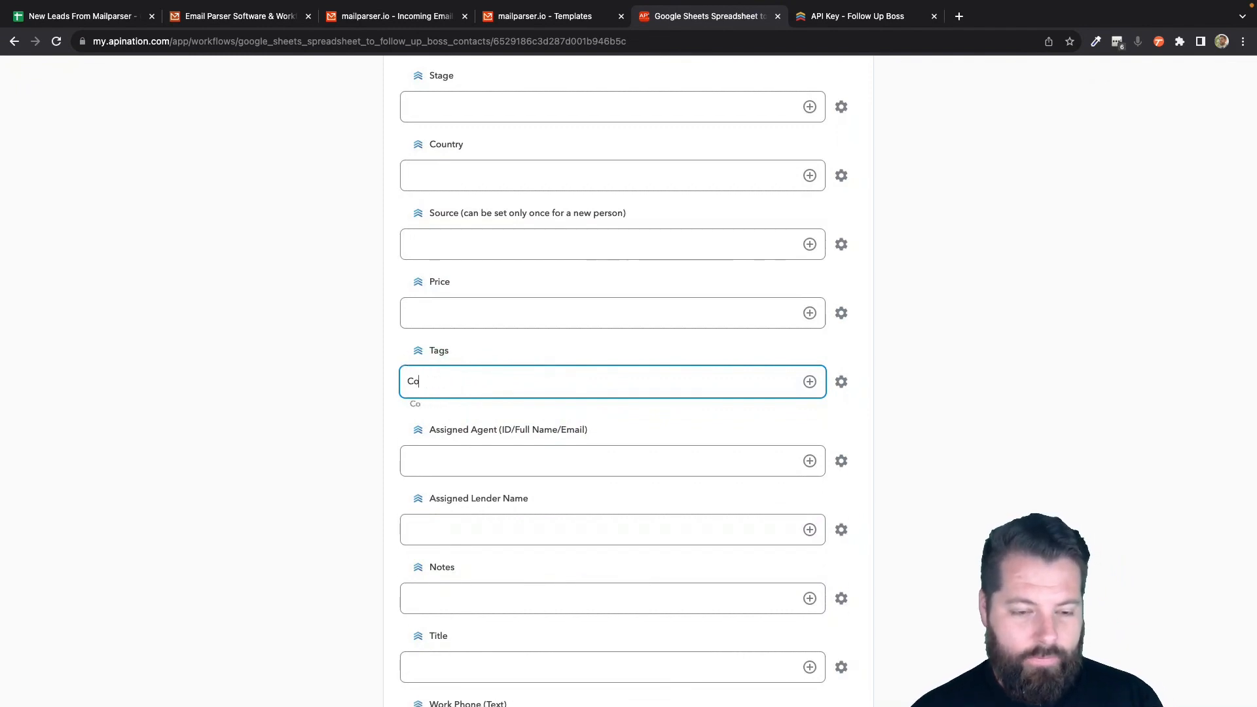
pyautogui.write('l')
pyautogui.press('BackSpace')
pyautogui.press('BackSpace')
pyautogui.press('BackSpace')
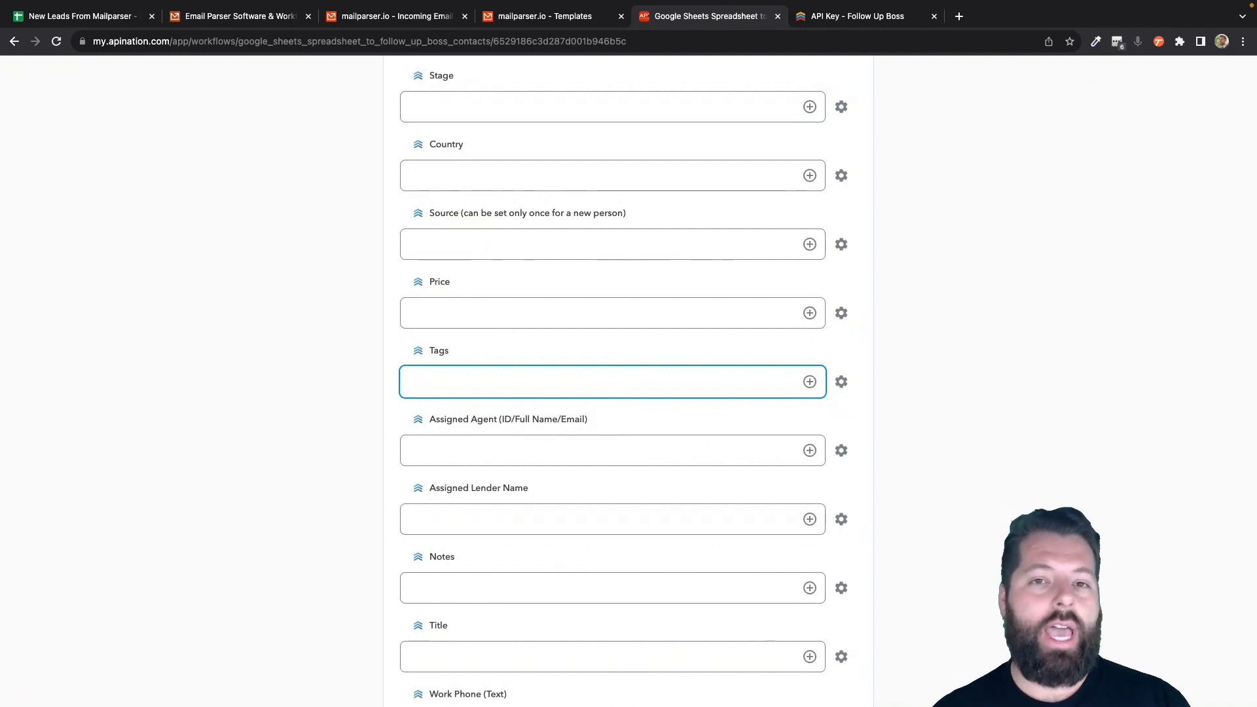
# Enter w in the Tags field and map the Notes field to the spreadsheet's Message column.
pyautogui.click(667, 450)
pyautogui.scroll(-1, 668, 440)
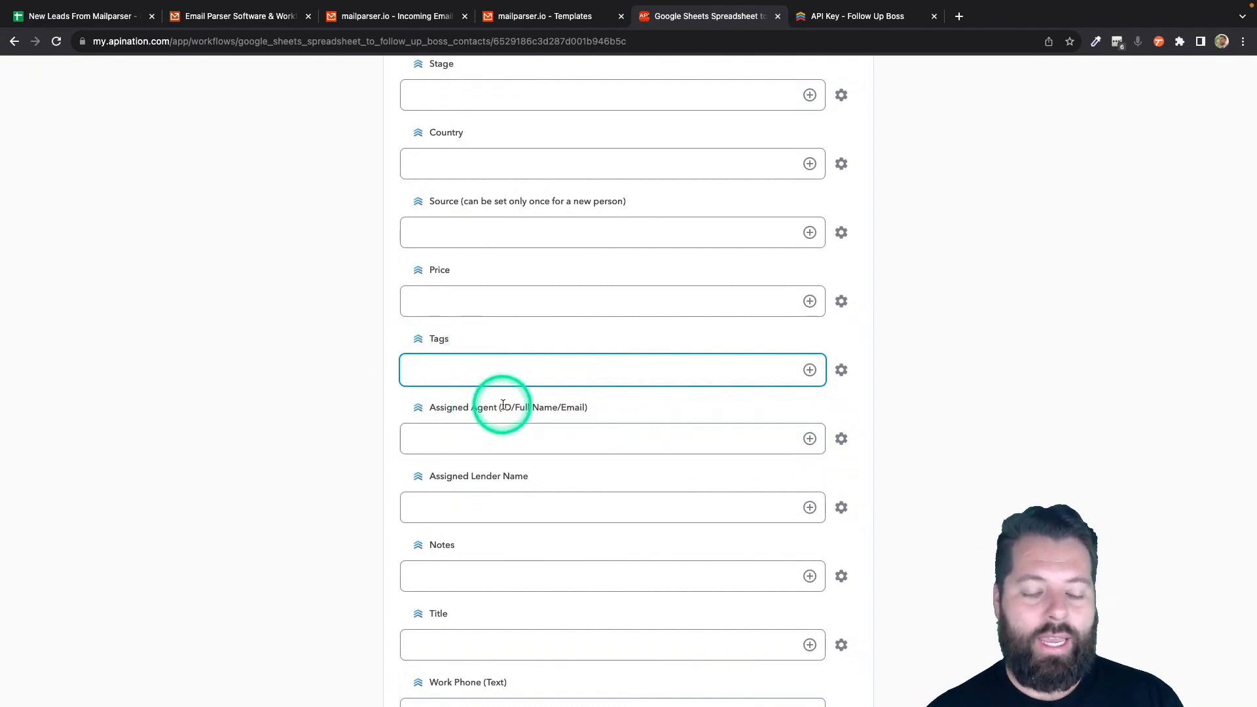
pyautogui.scroll(-2, 511, 471)
pyautogui.write('w')
pyautogui.scroll(2, 500, 466)
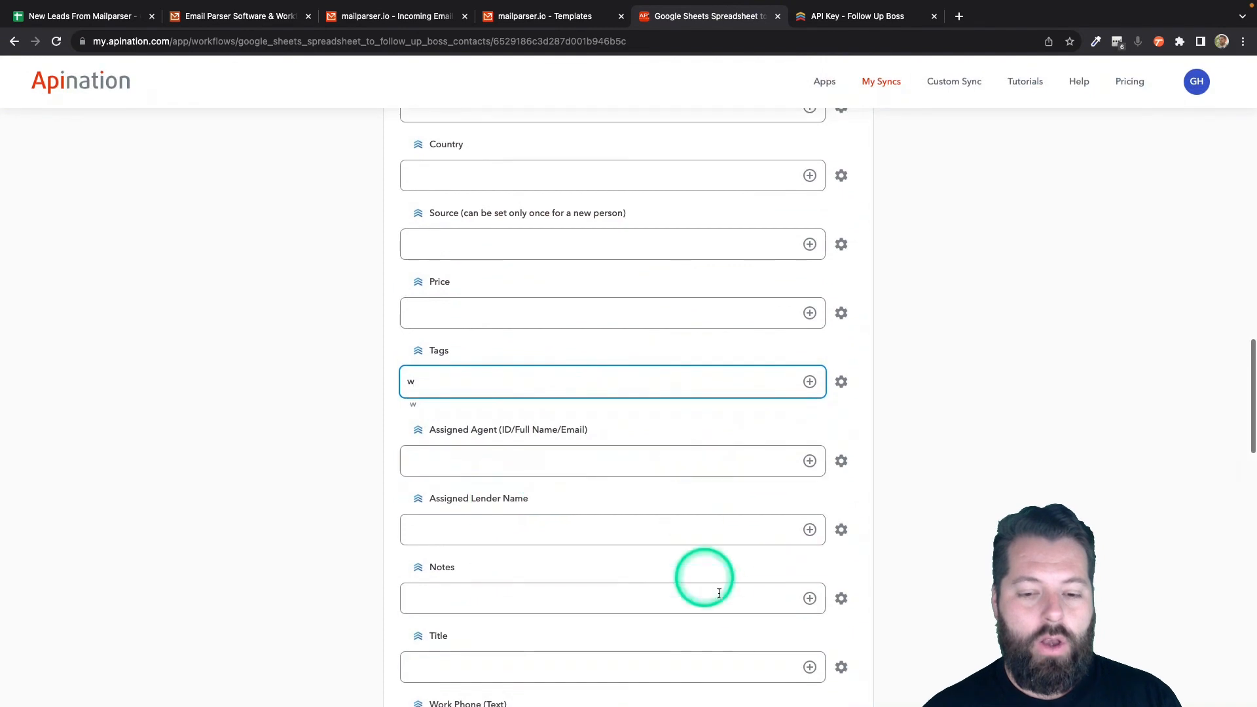
pyautogui.click(810, 599)
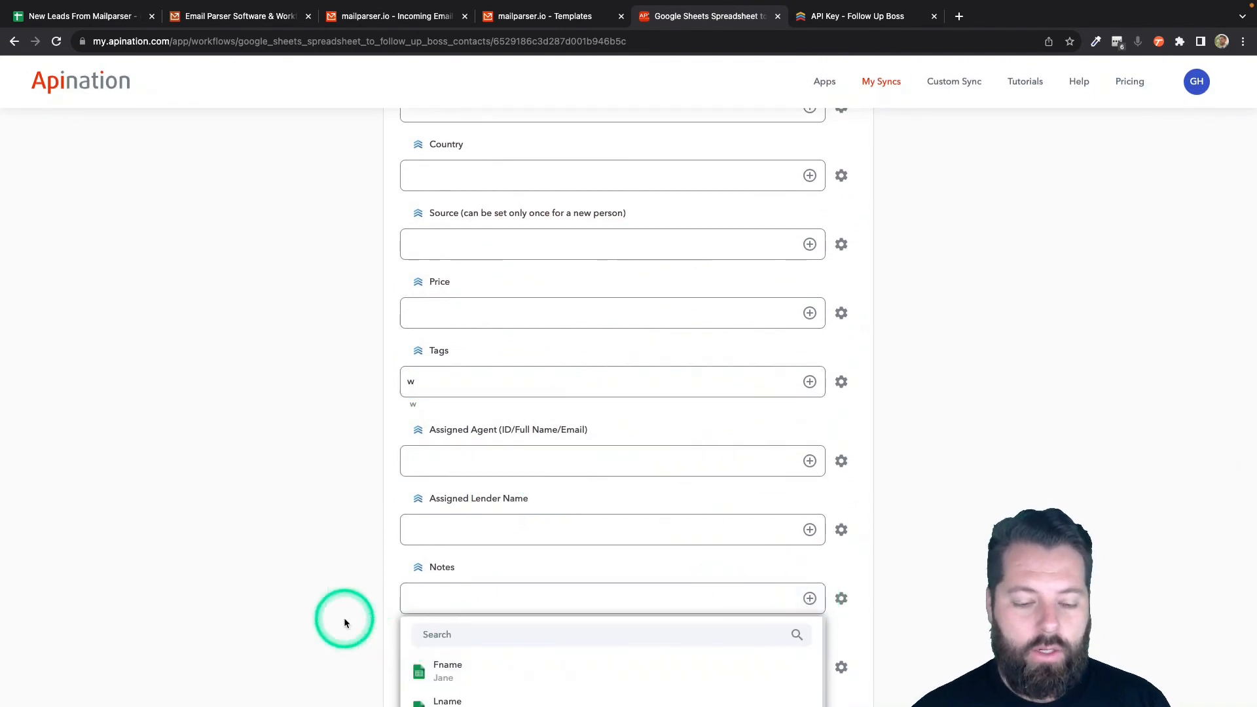
pyautogui.scroll(-4, 345, 617)
pyautogui.scroll(-3, 464, 510)
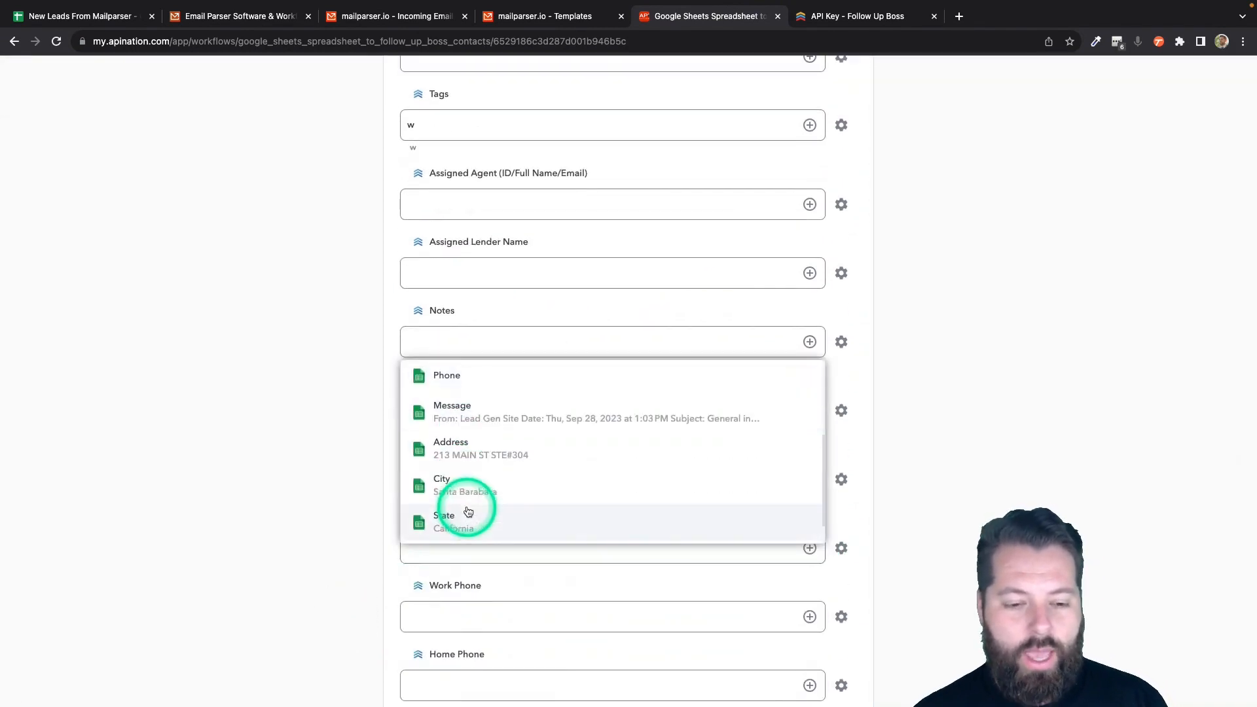
pyautogui.click(483, 412)
# Review the remaining Follow Up Boss mapping fields below Notes, including the custom fields and Birthday.
pyautogui.scroll(-4, 380, 429)
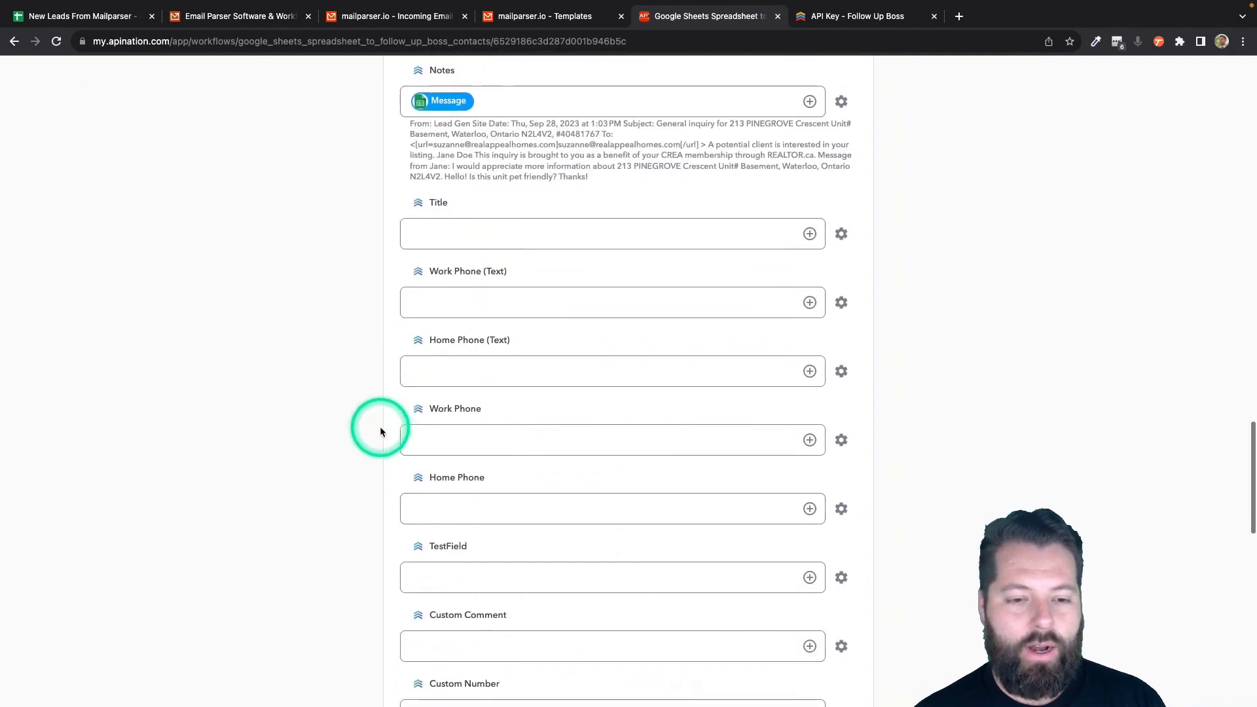
pyautogui.scroll(-5, 376, 387)
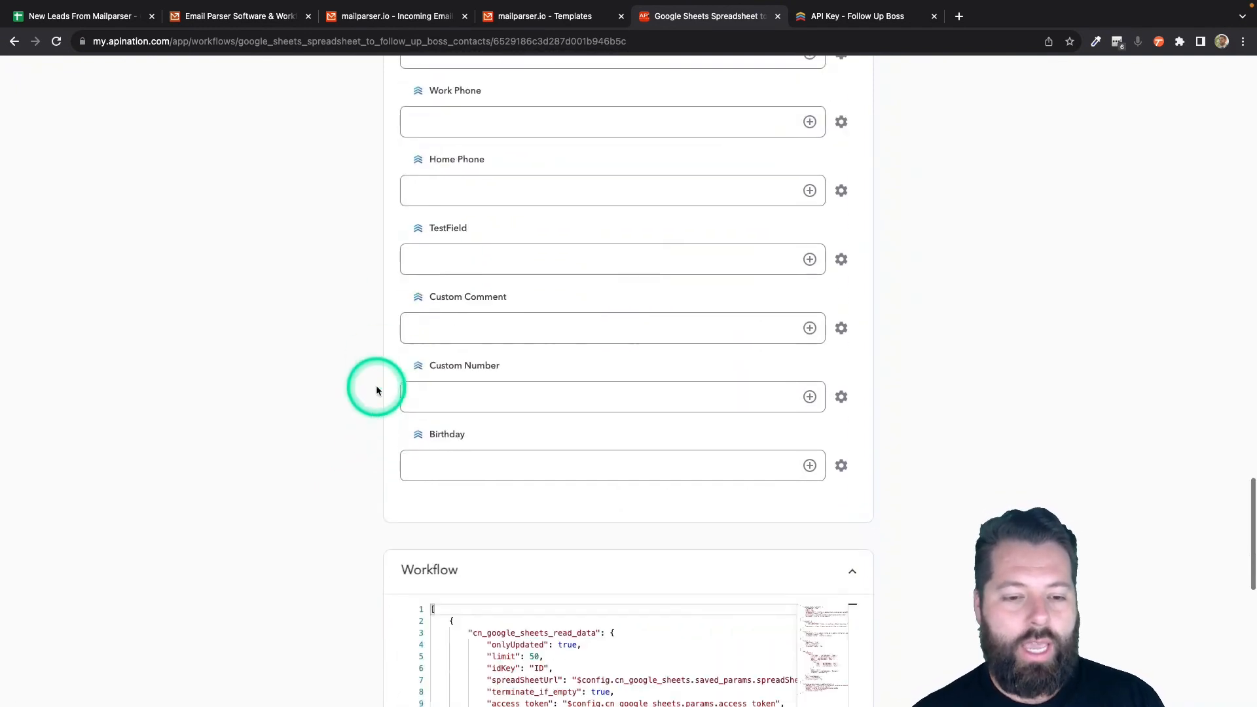
pyautogui.click(417, 331)
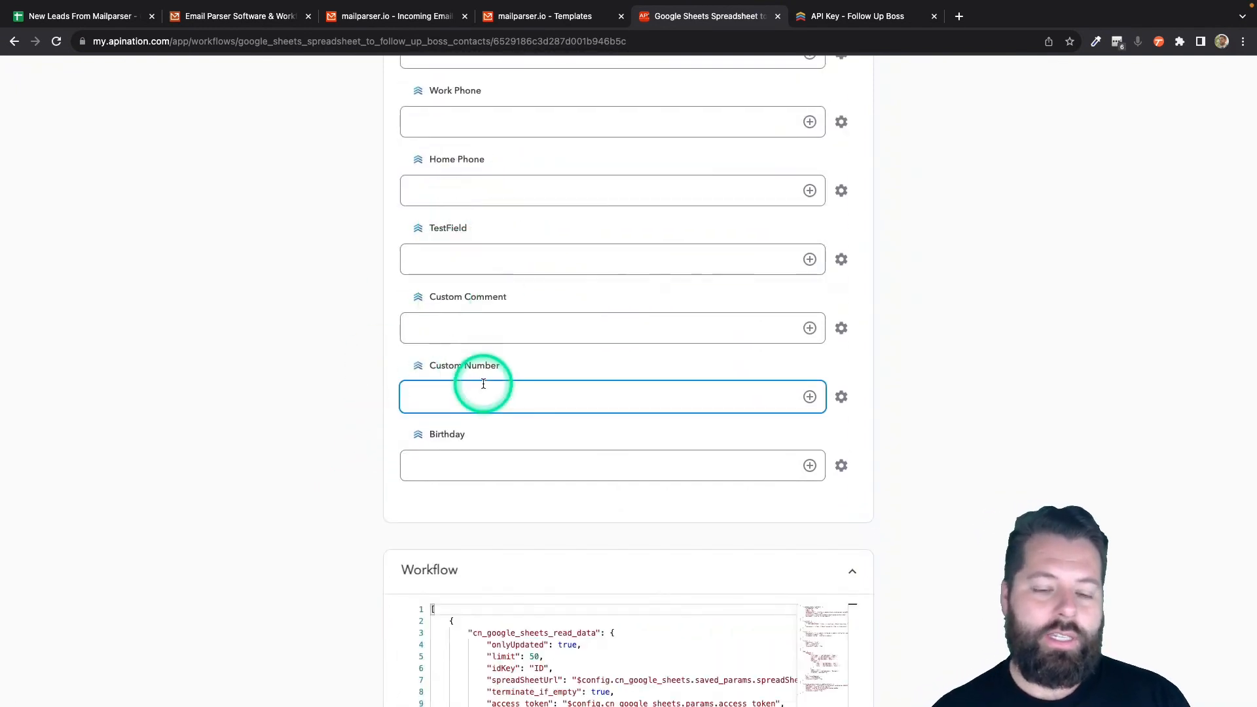
pyautogui.scroll(3, 483, 393)
pyautogui.click(495, 363)
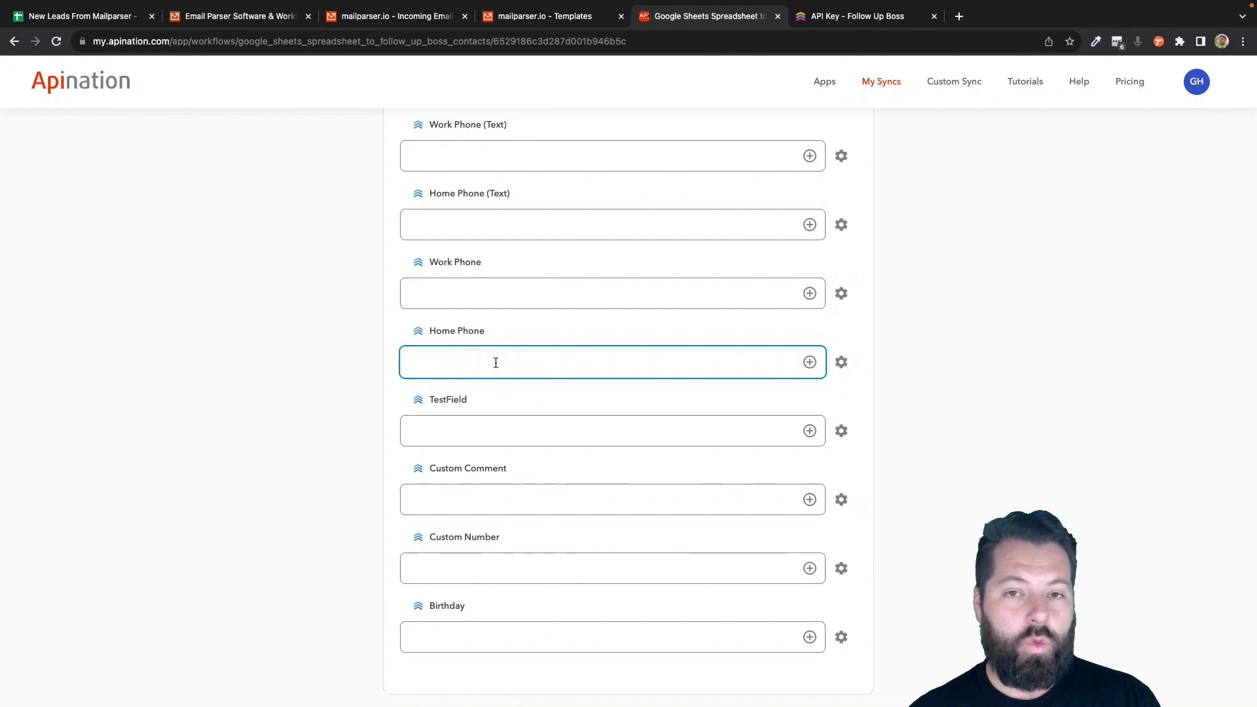
pyautogui.click(468, 443)
pyautogui.click(643, 572)
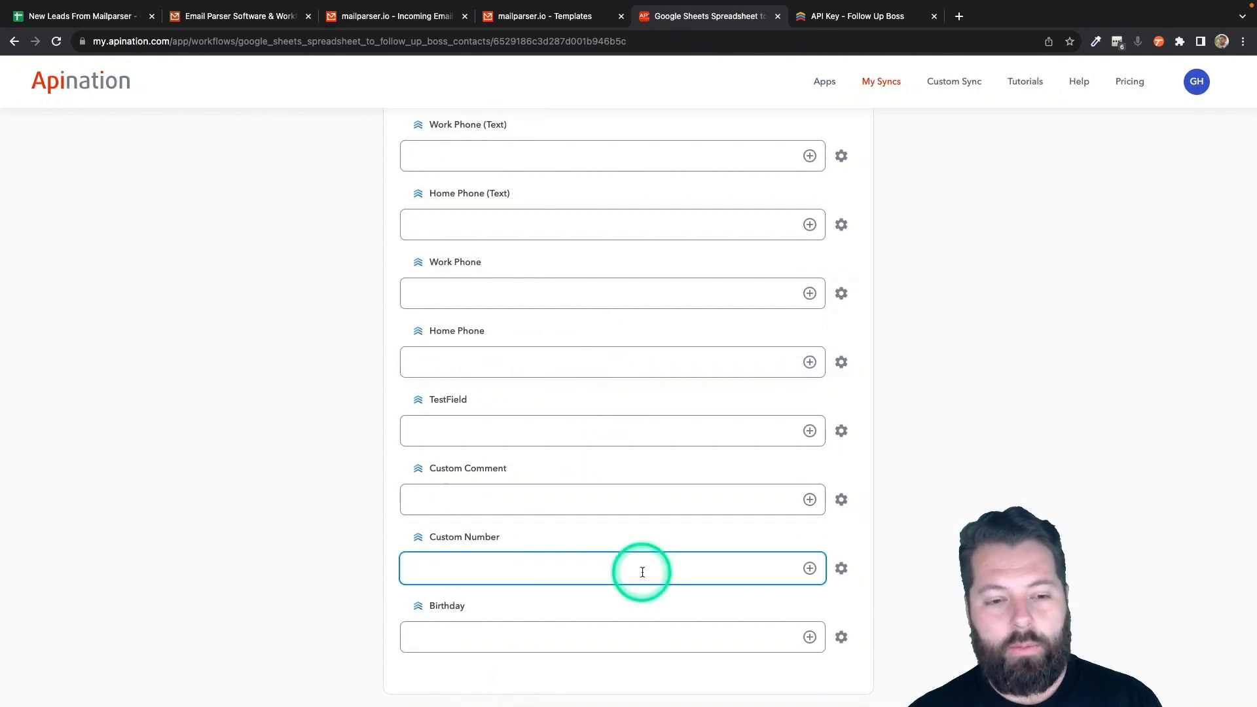
# Activate the Google Sheets Spreadsheet to Follow Up Boss contacts sync.
pyautogui.scroll(20, 679, 484)
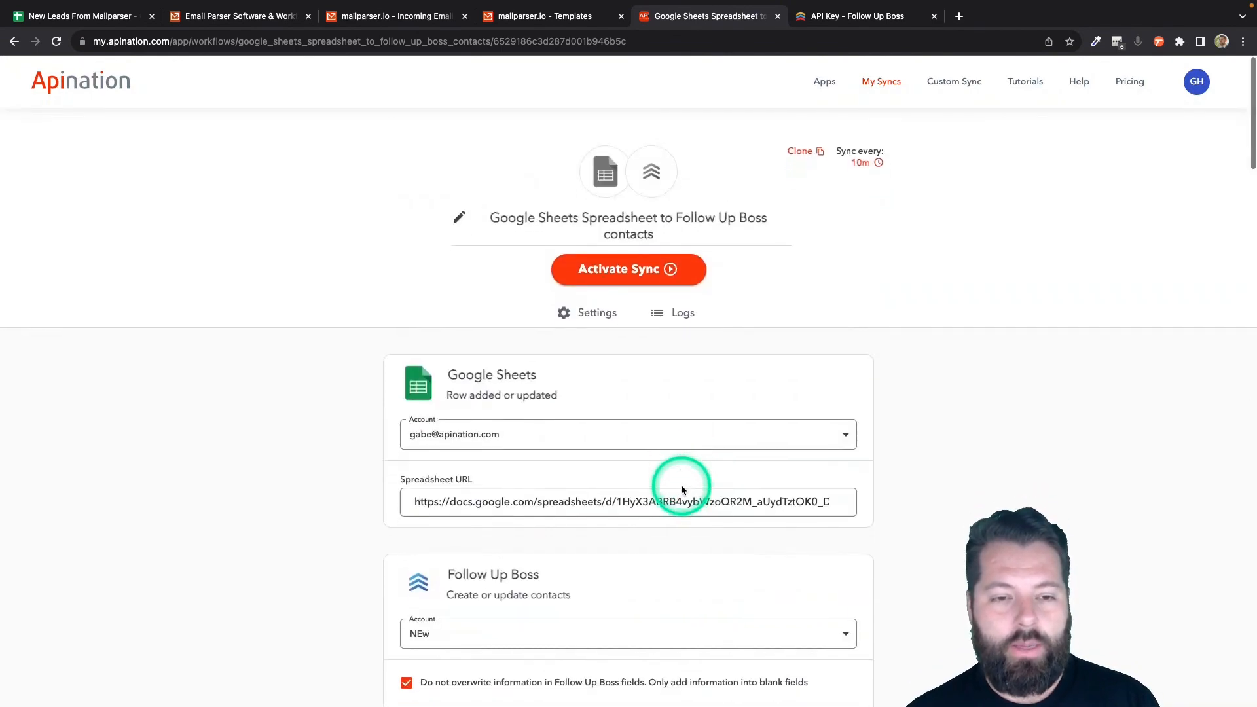
pyautogui.click(648, 267)
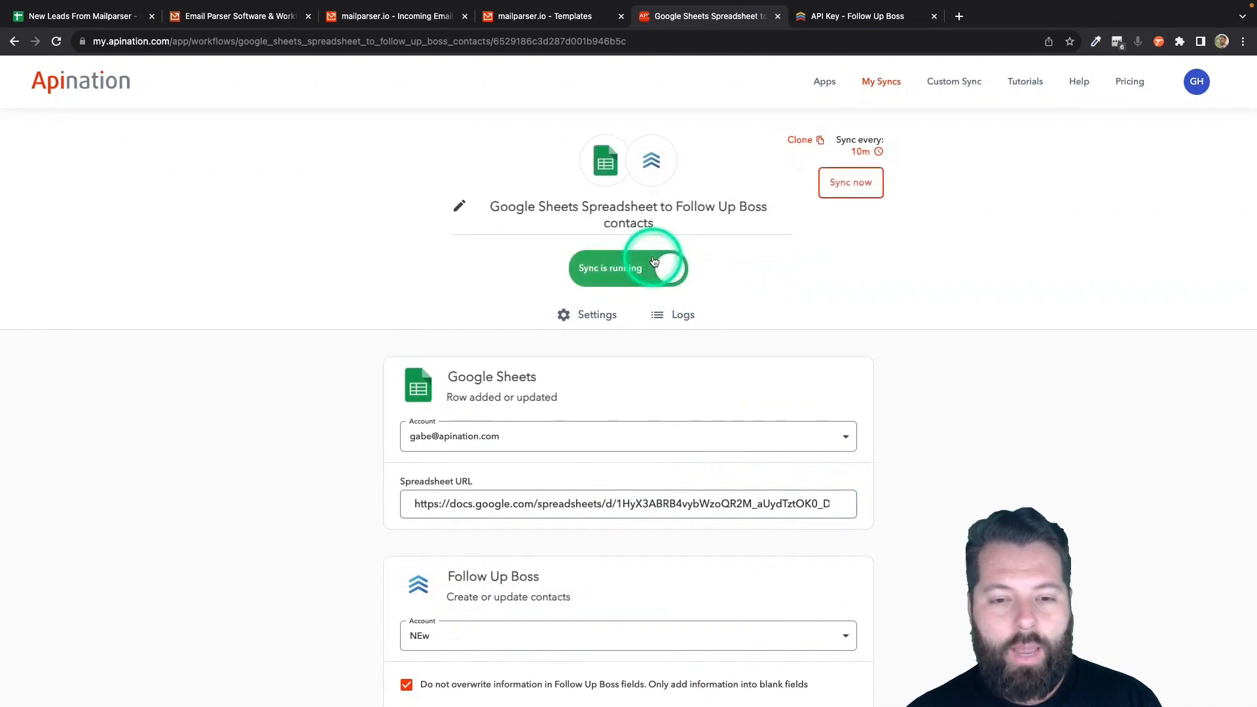